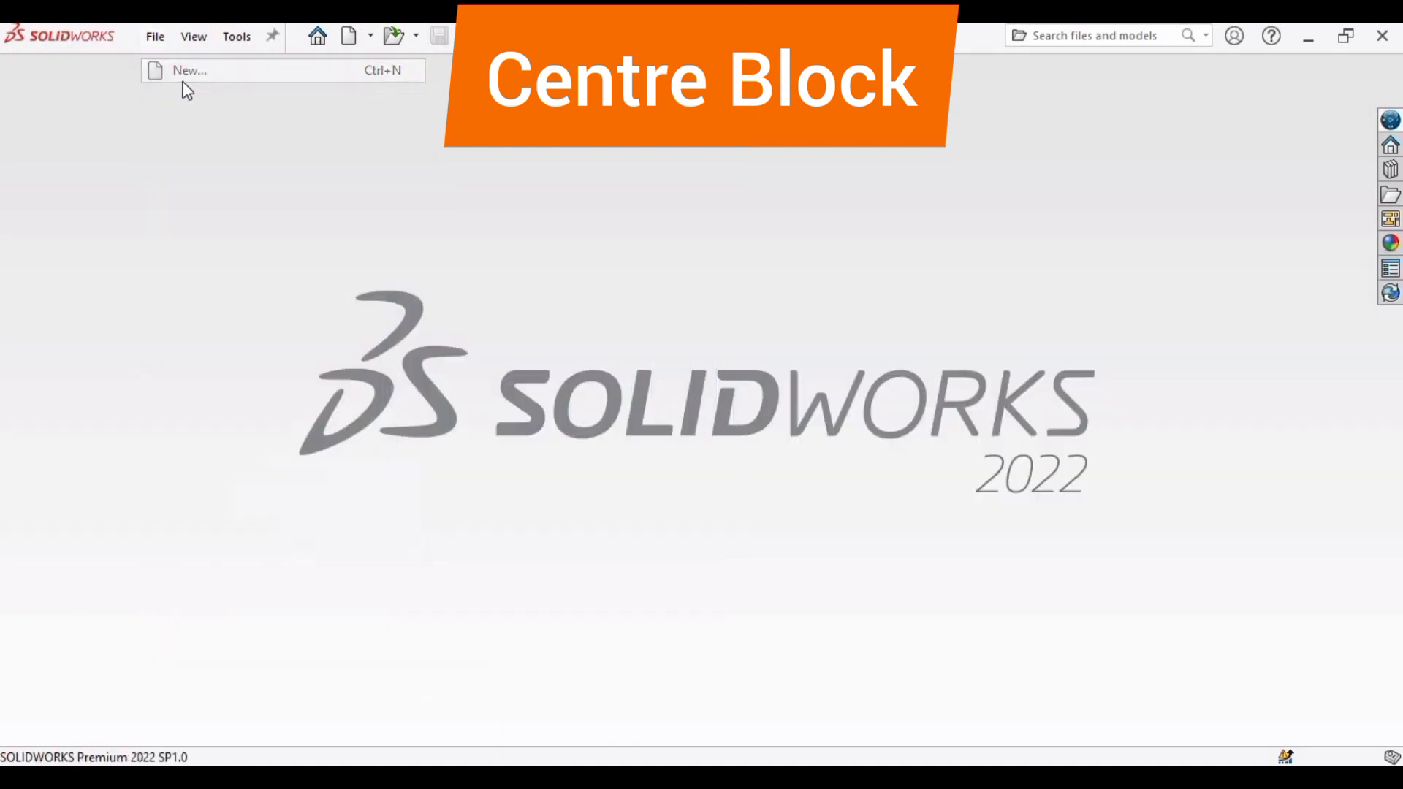
Create a new part and start a sketch on the Front Plane.
left_click(178, 81)
left_click(839, 660)
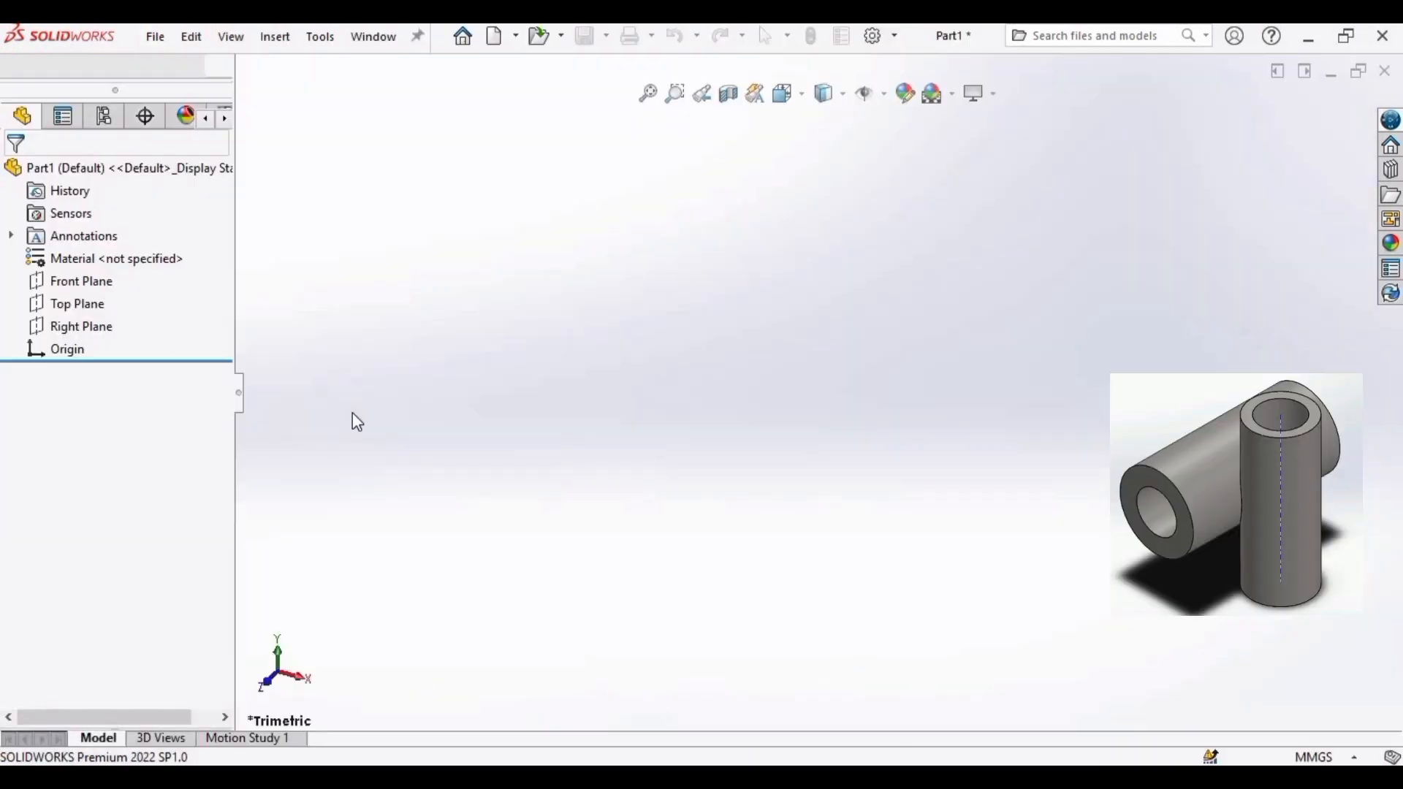
left_click(80, 399)
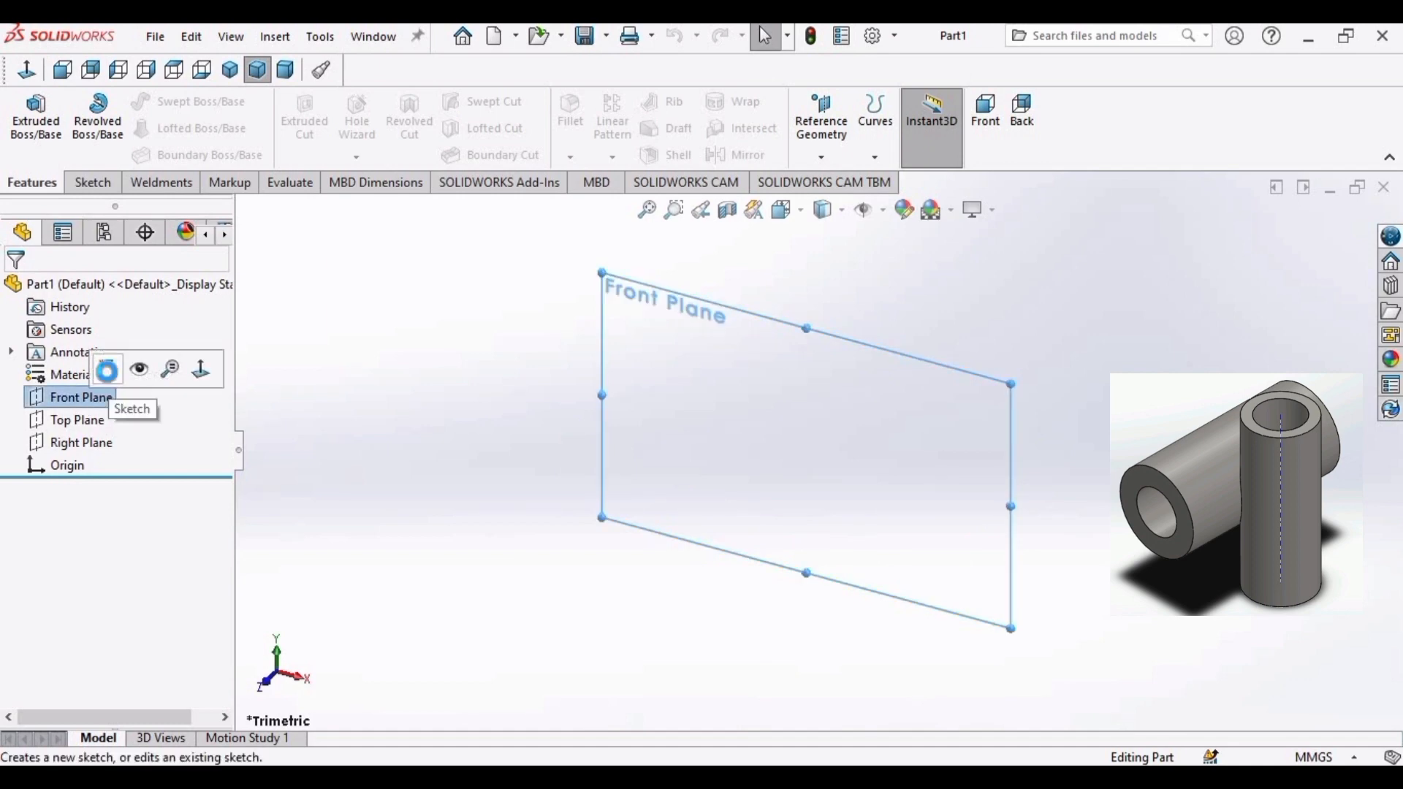
left_click(108, 371)
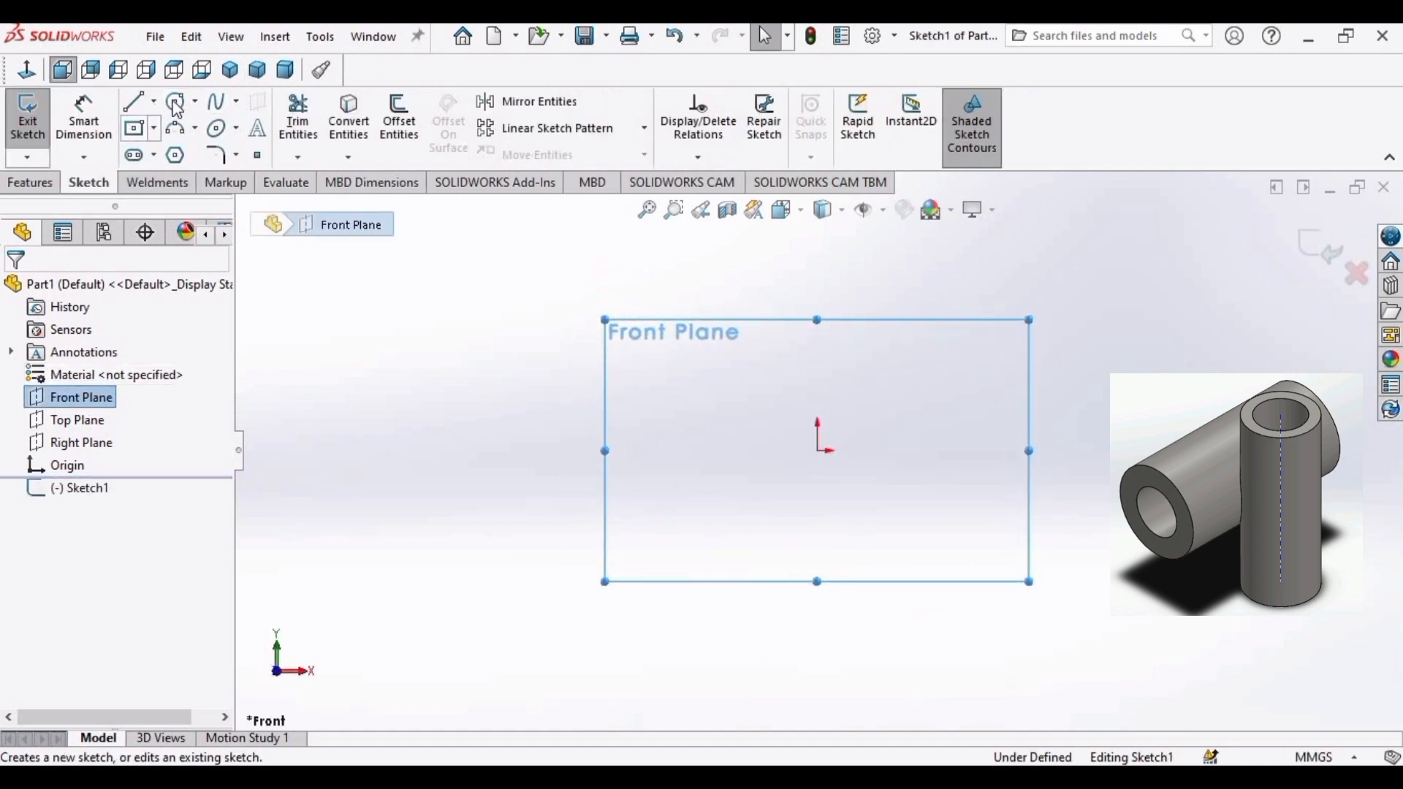
Sketch a circle about 77 mm in diameter centred on the origin.
left_click(176, 101)
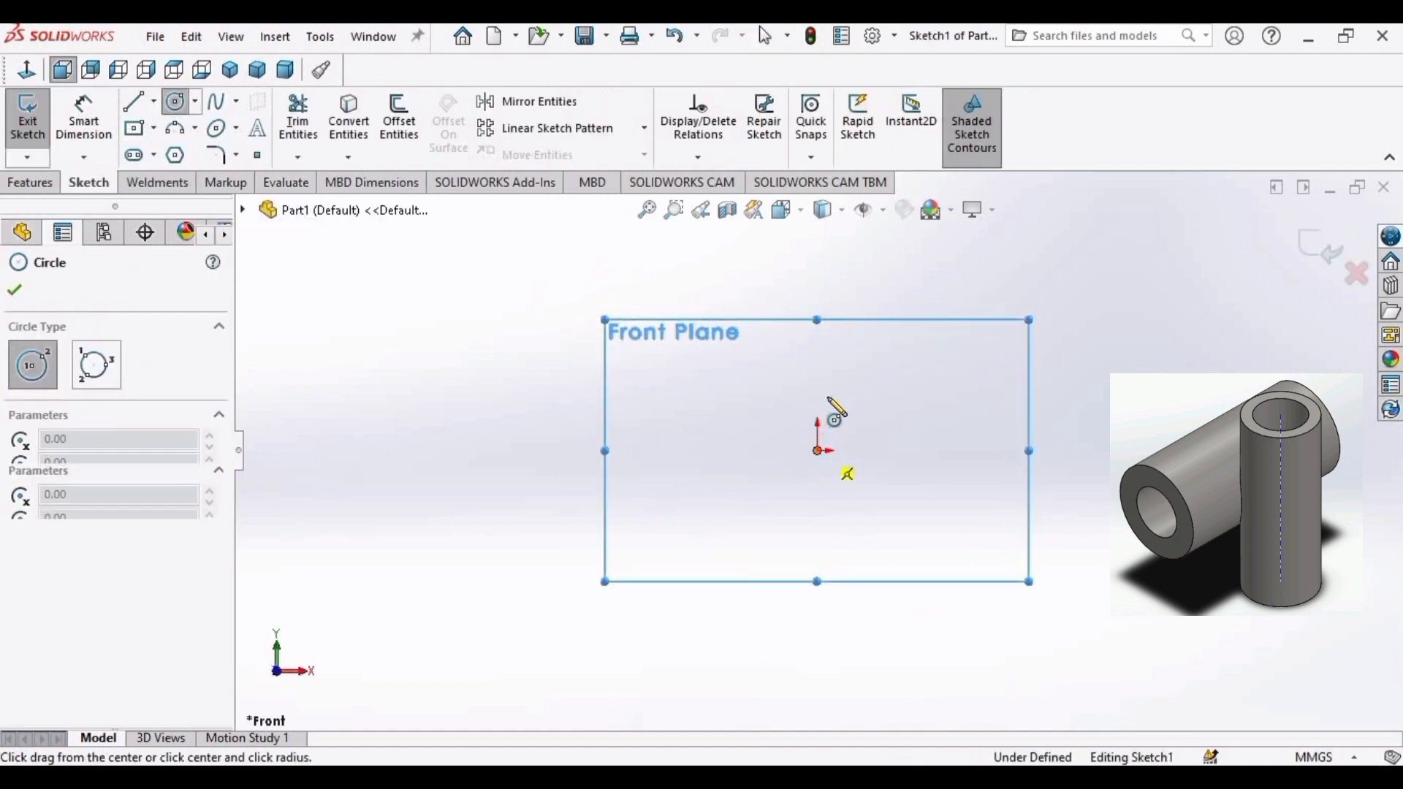
left_click(819, 449)
left_click(862, 373)
key("Escape")
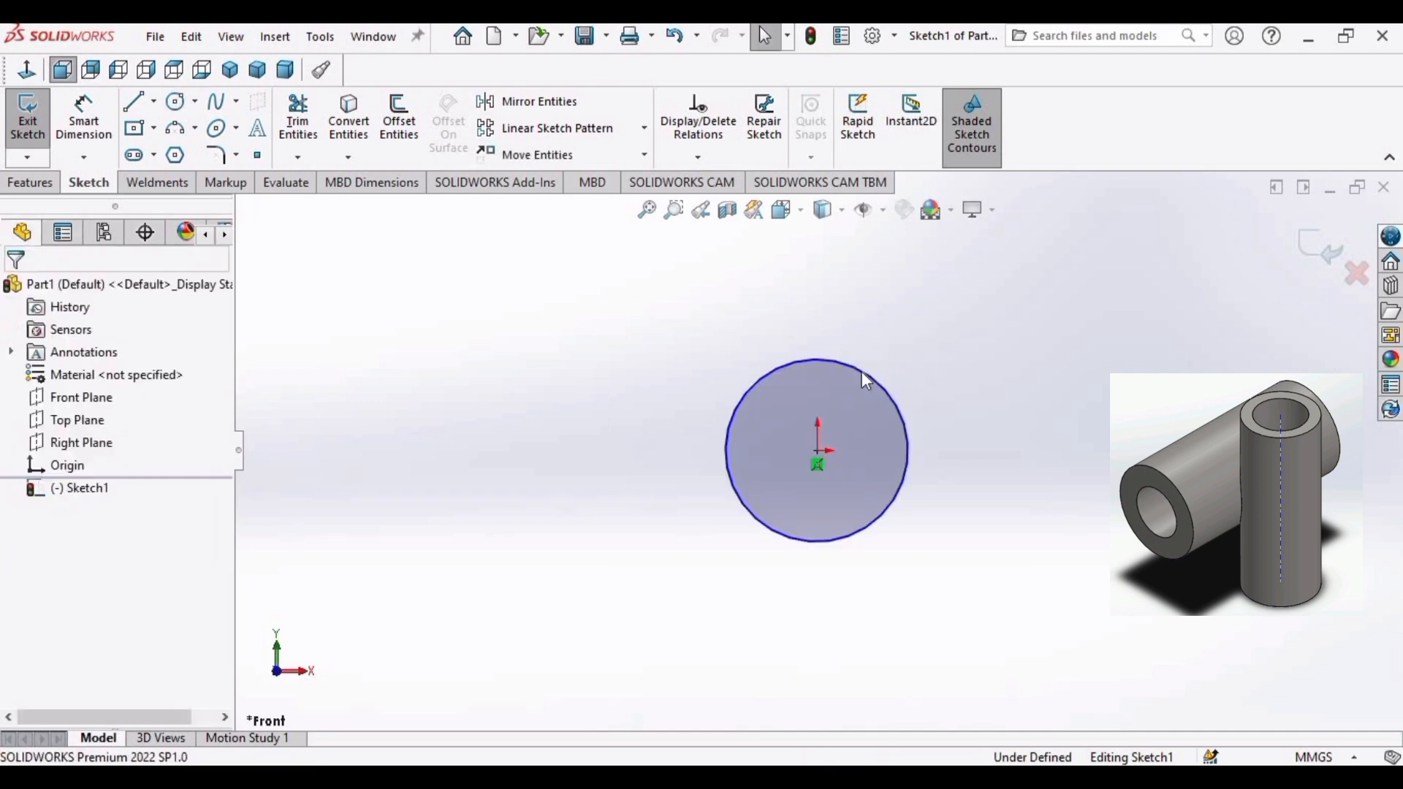
Dimension the circle's diameter and set it to 55 mm.
left_click(83, 117)
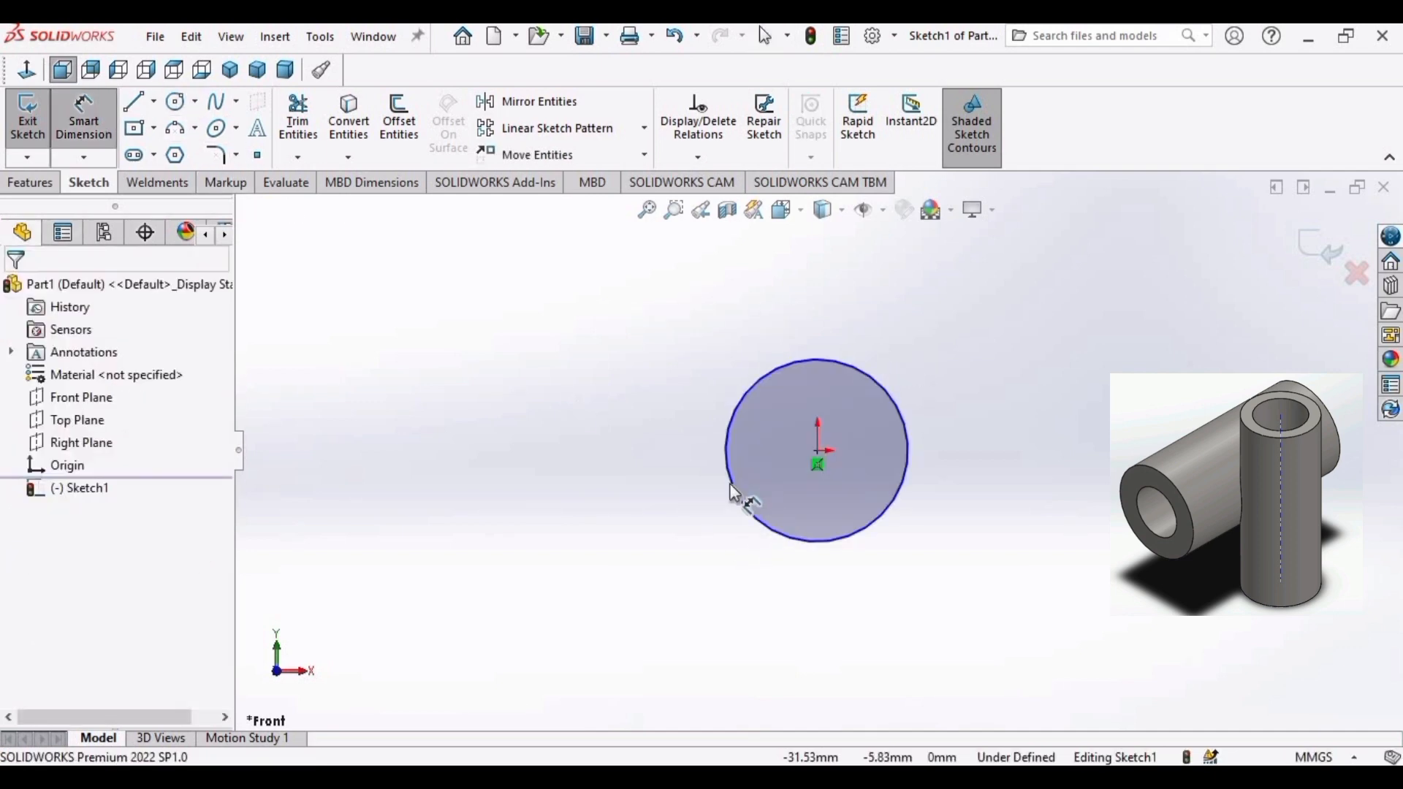
left_click(728, 453)
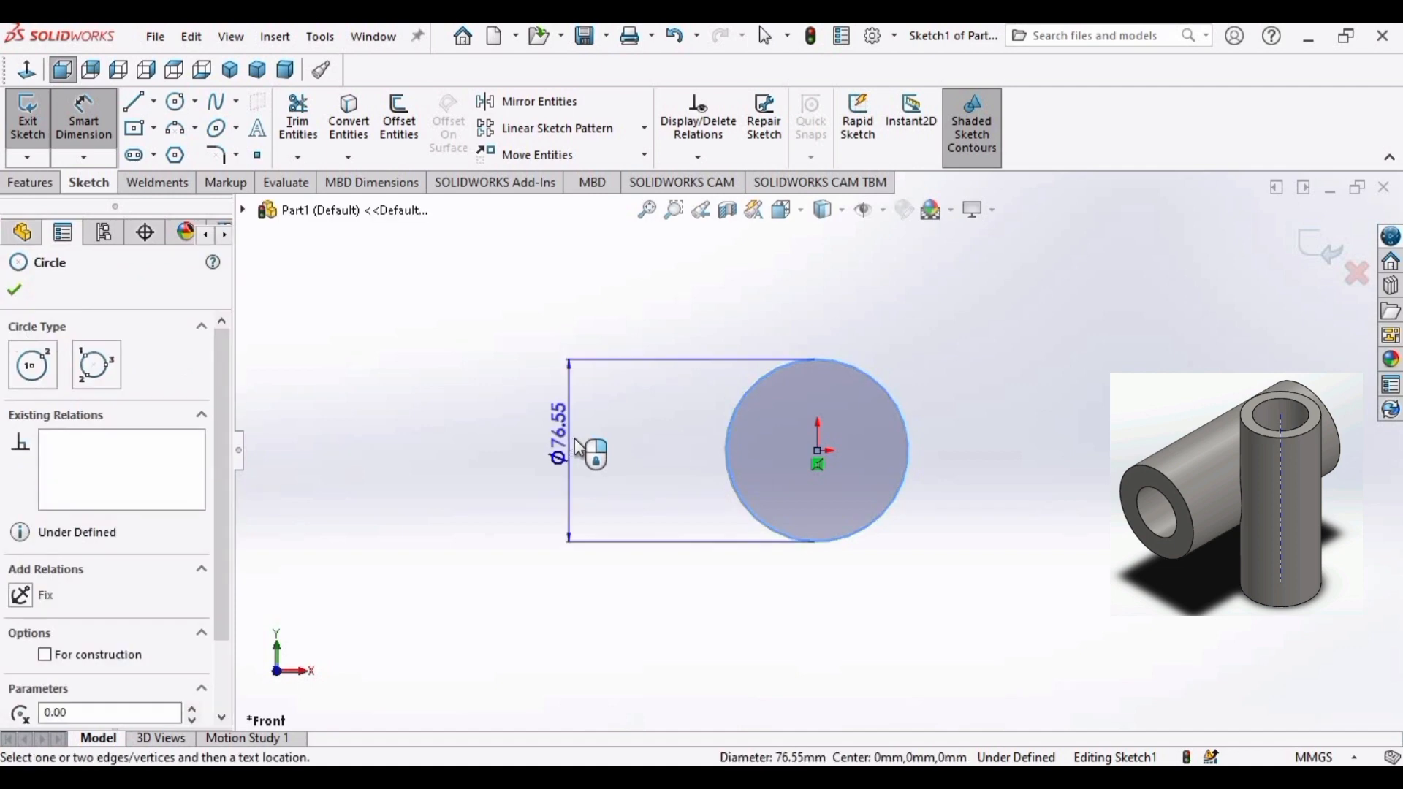
left_click(586, 448)
type("55")
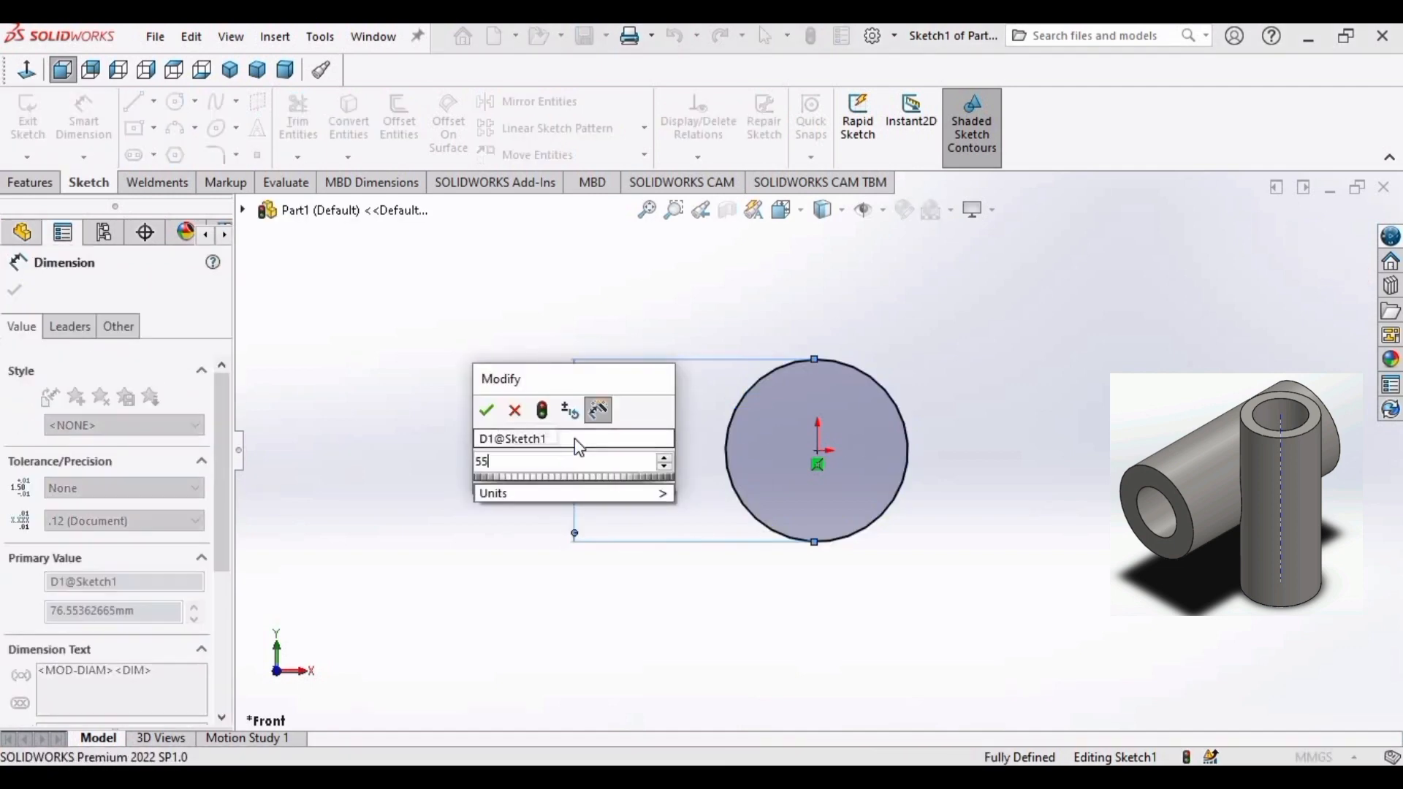
key("Return")
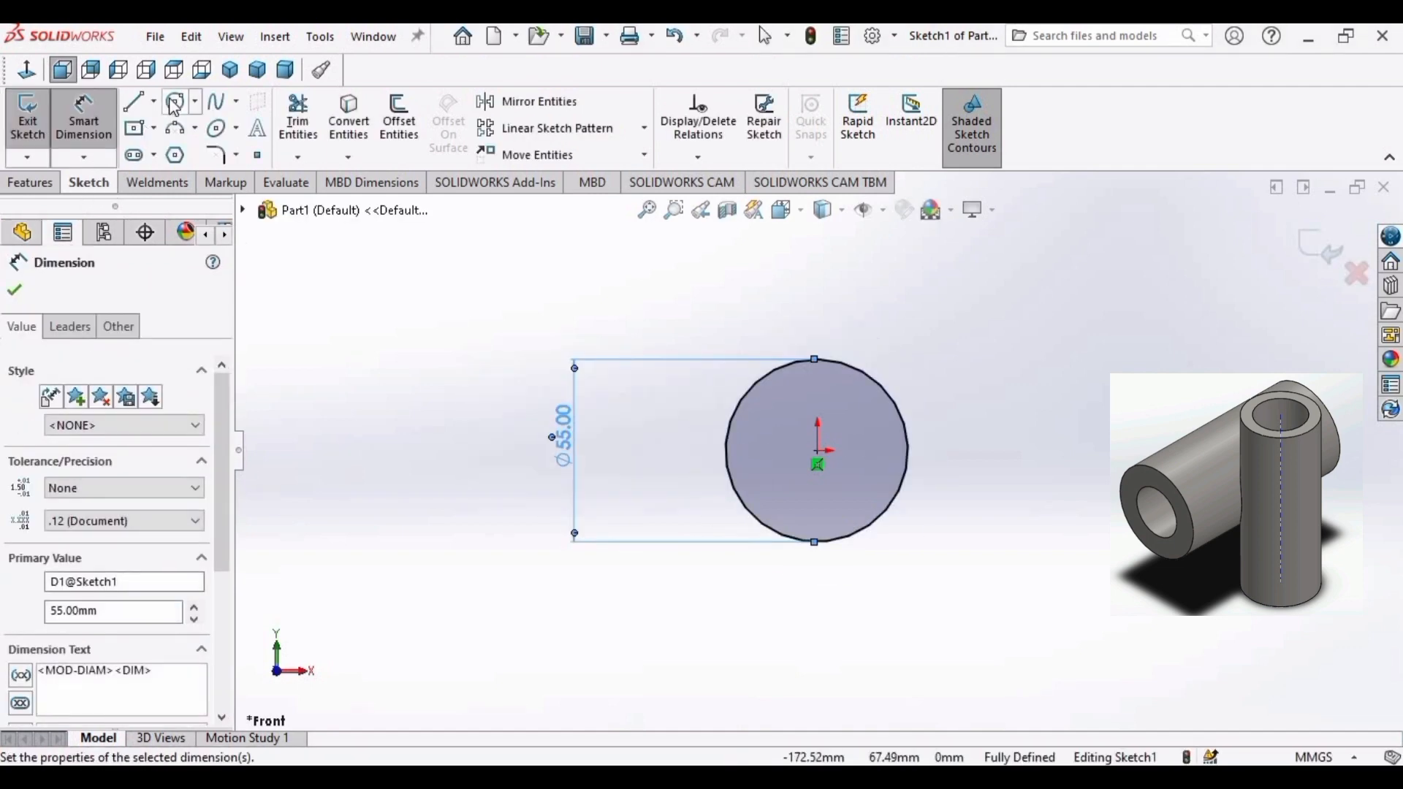
Sketch a smaller circle about 27 mm in diameter, concentric with the 55 mm circle at the origin.
key("c")
left_click(817, 450)
left_click(831, 409)
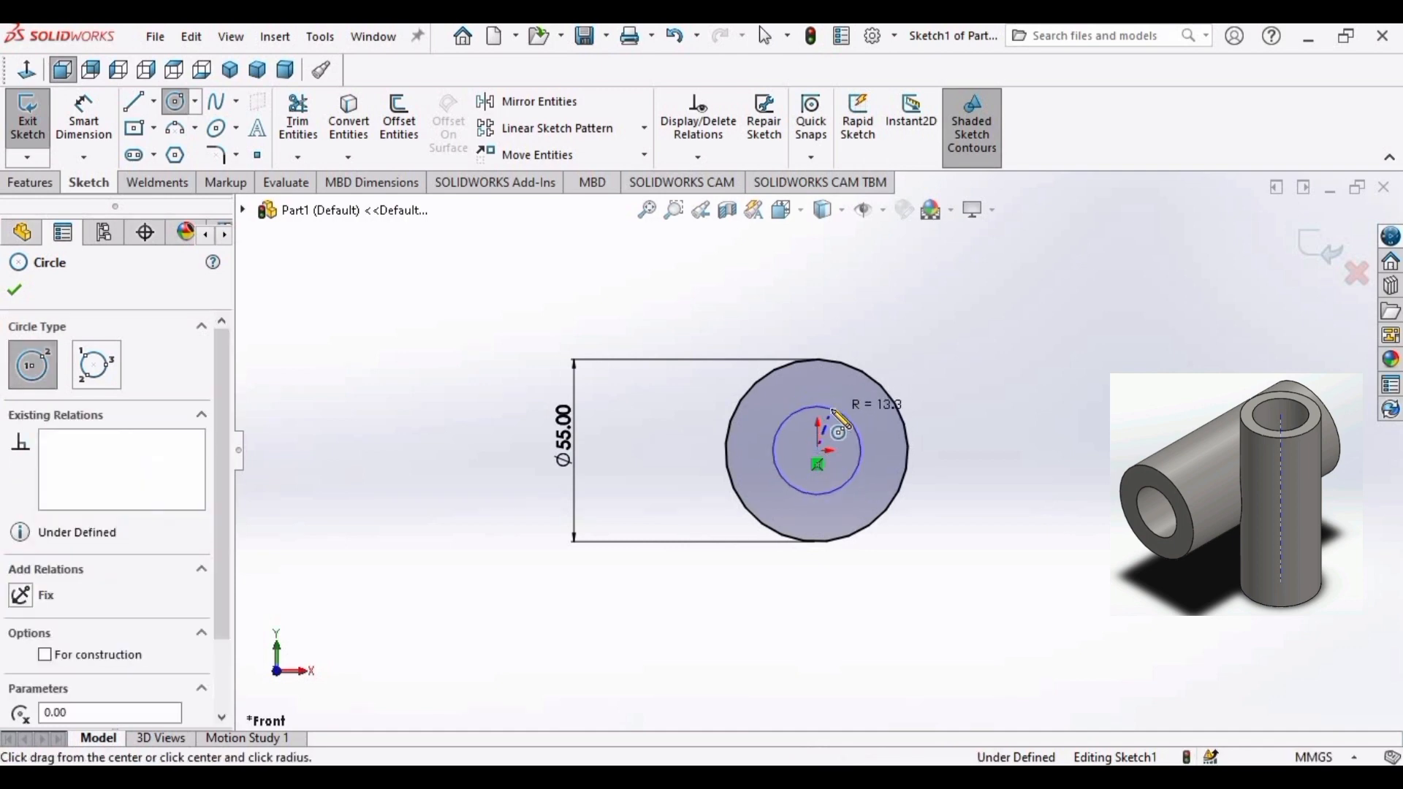
key("Escape")
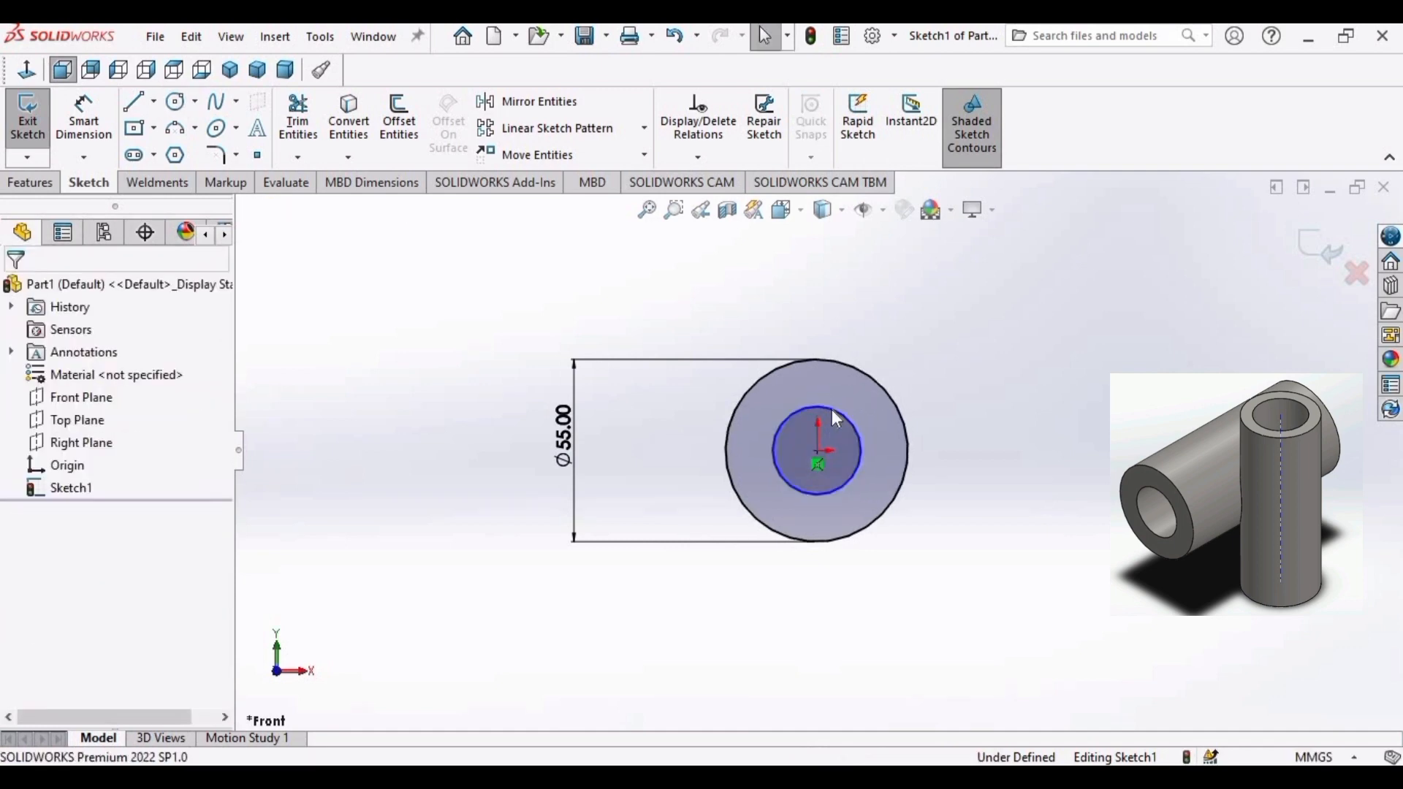
Dimension the inner circle's diameter and set it to 30 mm.
left_click(64, 139)
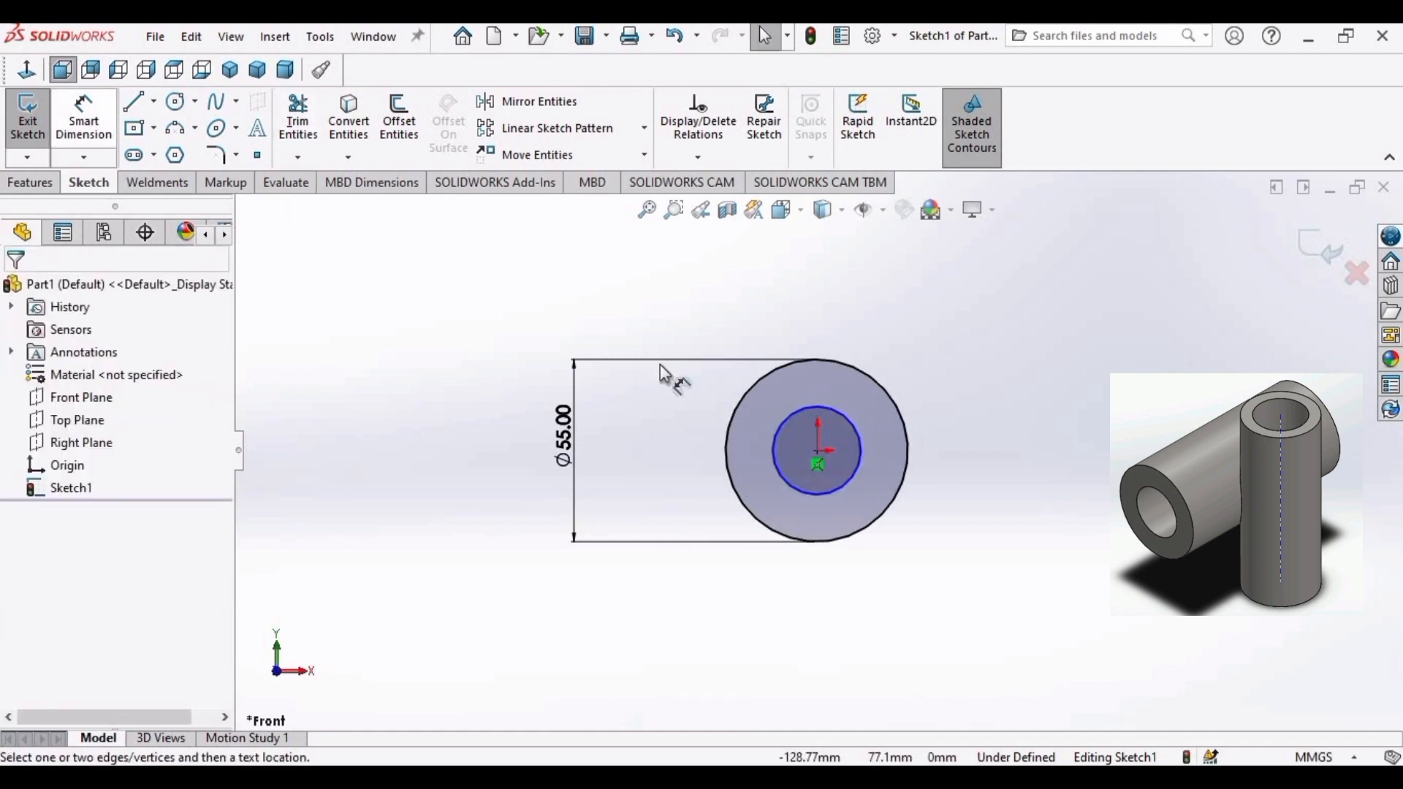
left_click(764, 472)
left_click(648, 447)
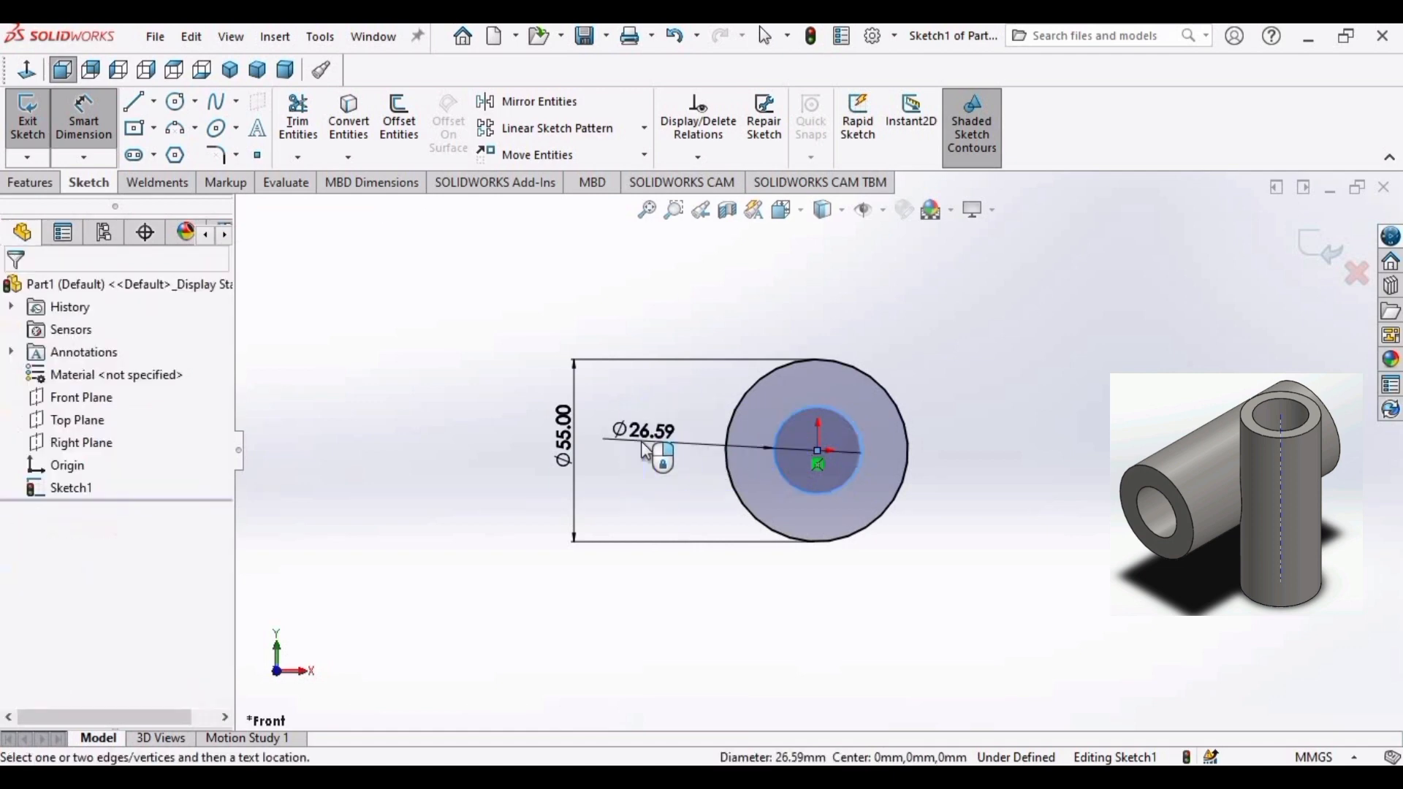
left_click(646, 451)
type("30")
key("Return")
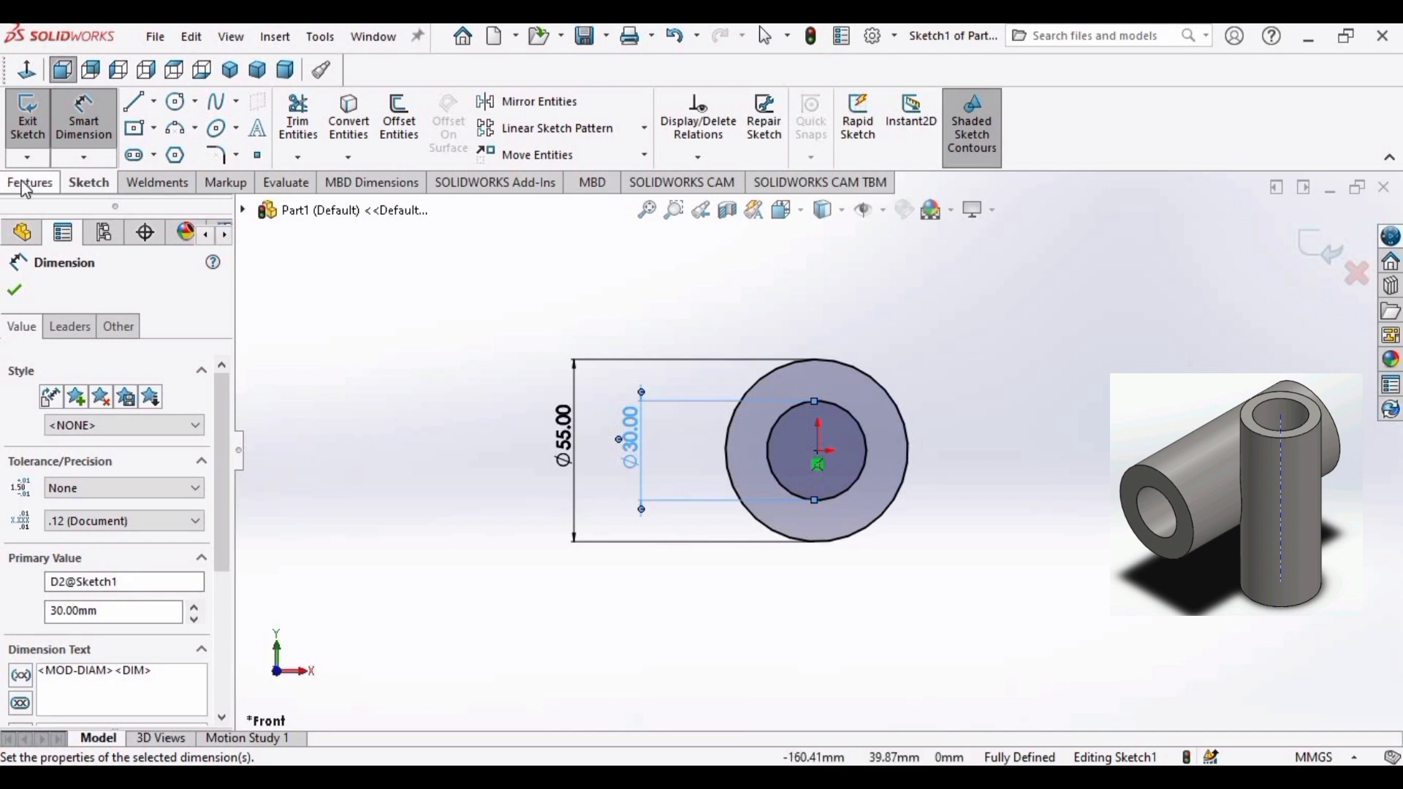
Extrude the ring profile as a boss with a blind depth of 110 mm.
left_click(50, 129)
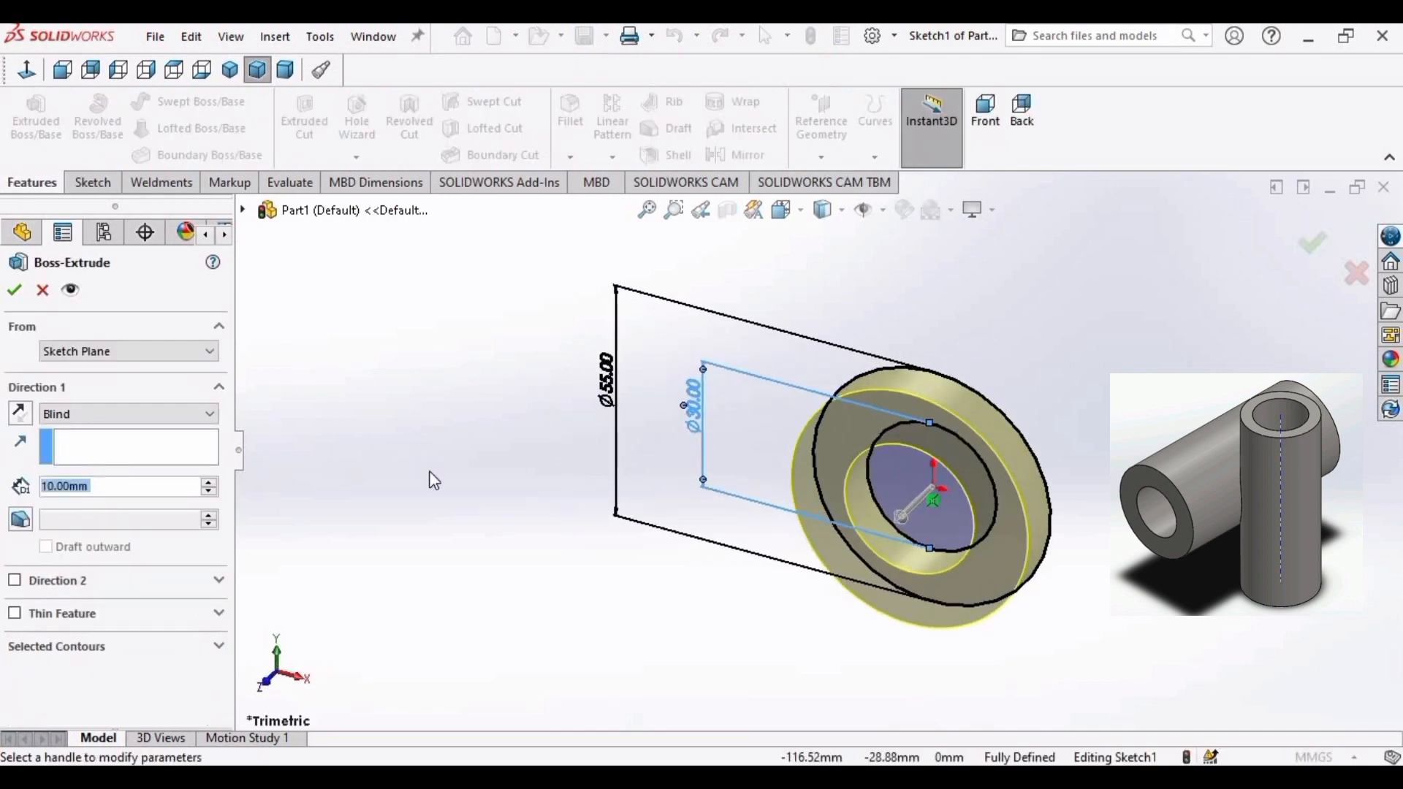
type("110")
key("Return")
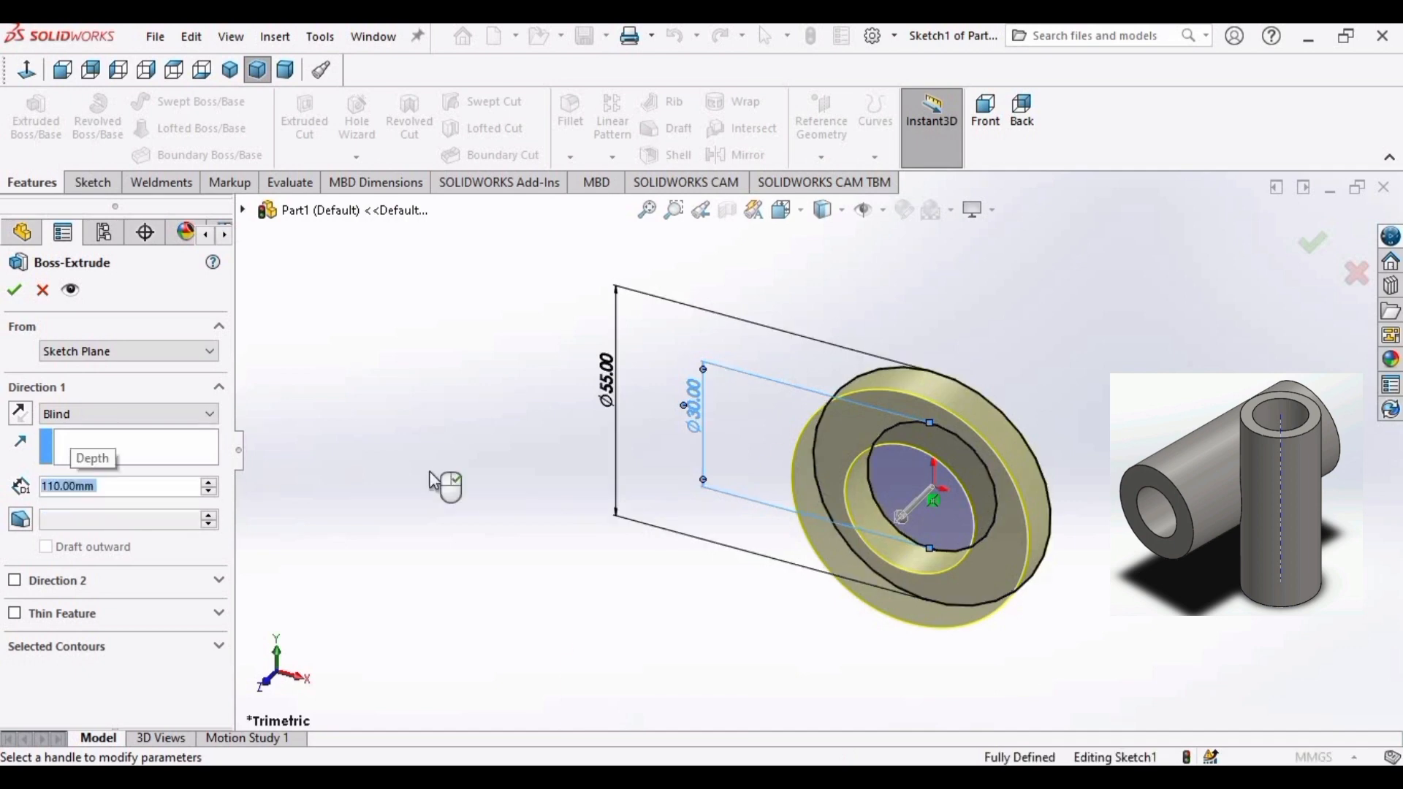
left_click(15, 293)
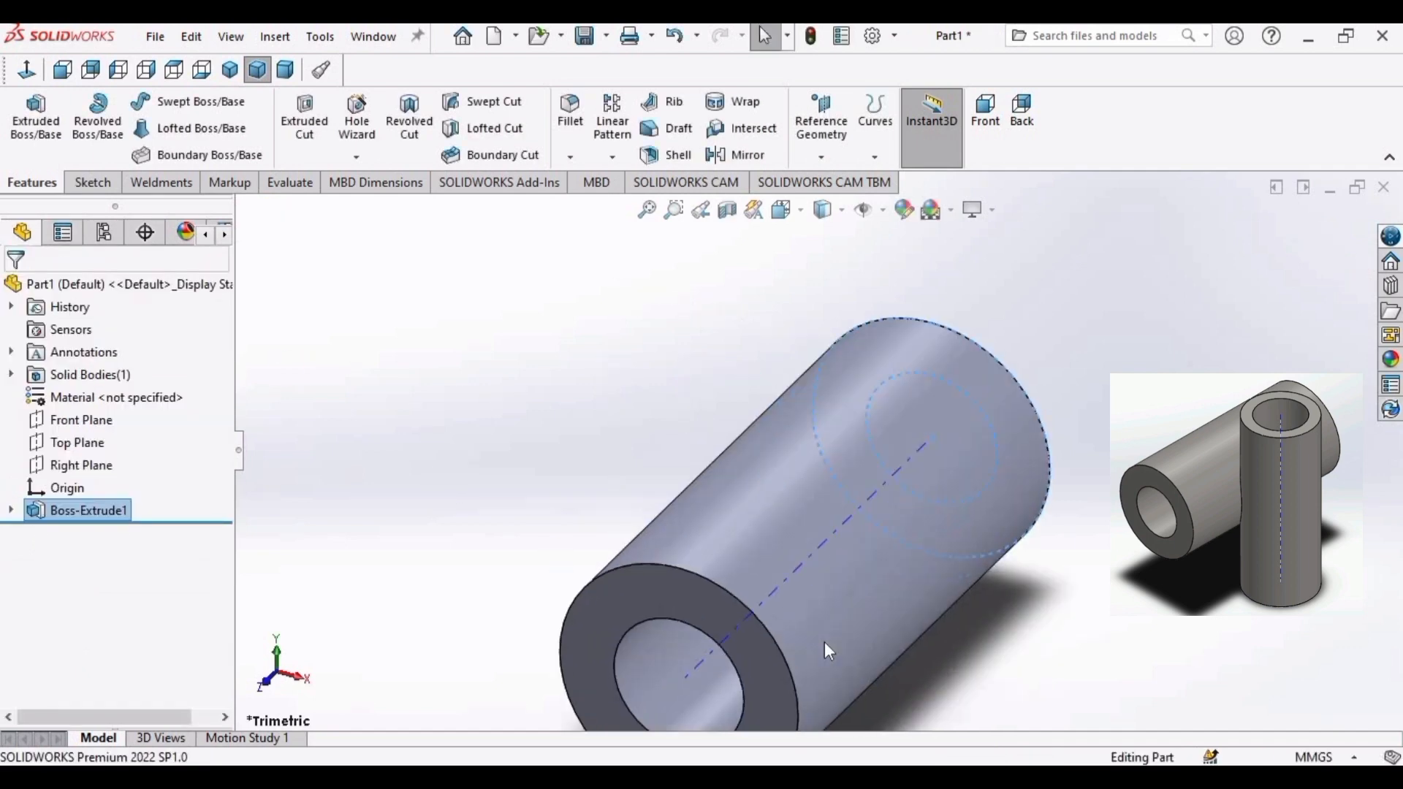
Start a sketch on the Top Plane and draw a circle beside the tube, centred about 61 mm sideways and 57 mm lengthwise from the origin.
scroll(788, 581, "up", 3)
scroll(731, 570, "down", 5)
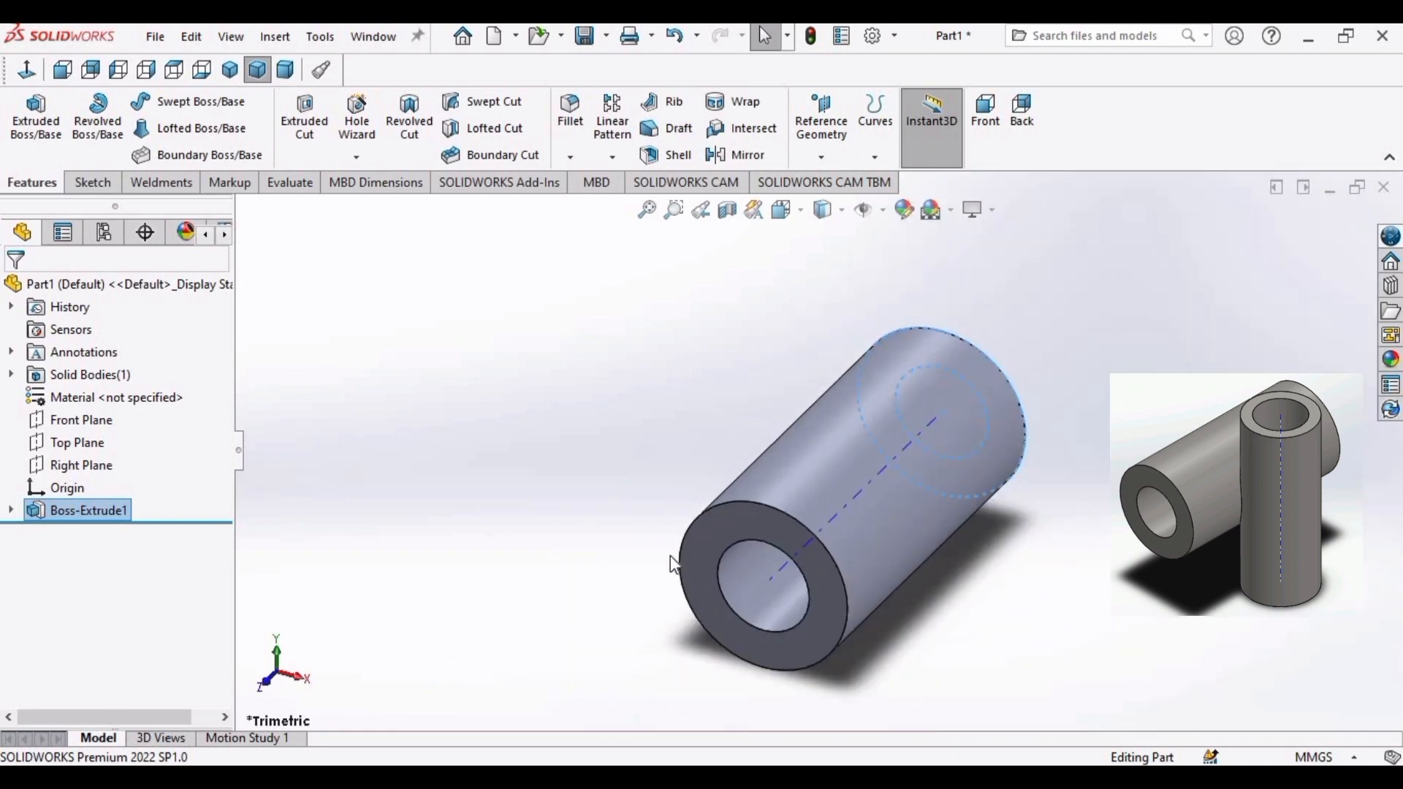
middle_click_drag(669, 556, 670, 409)
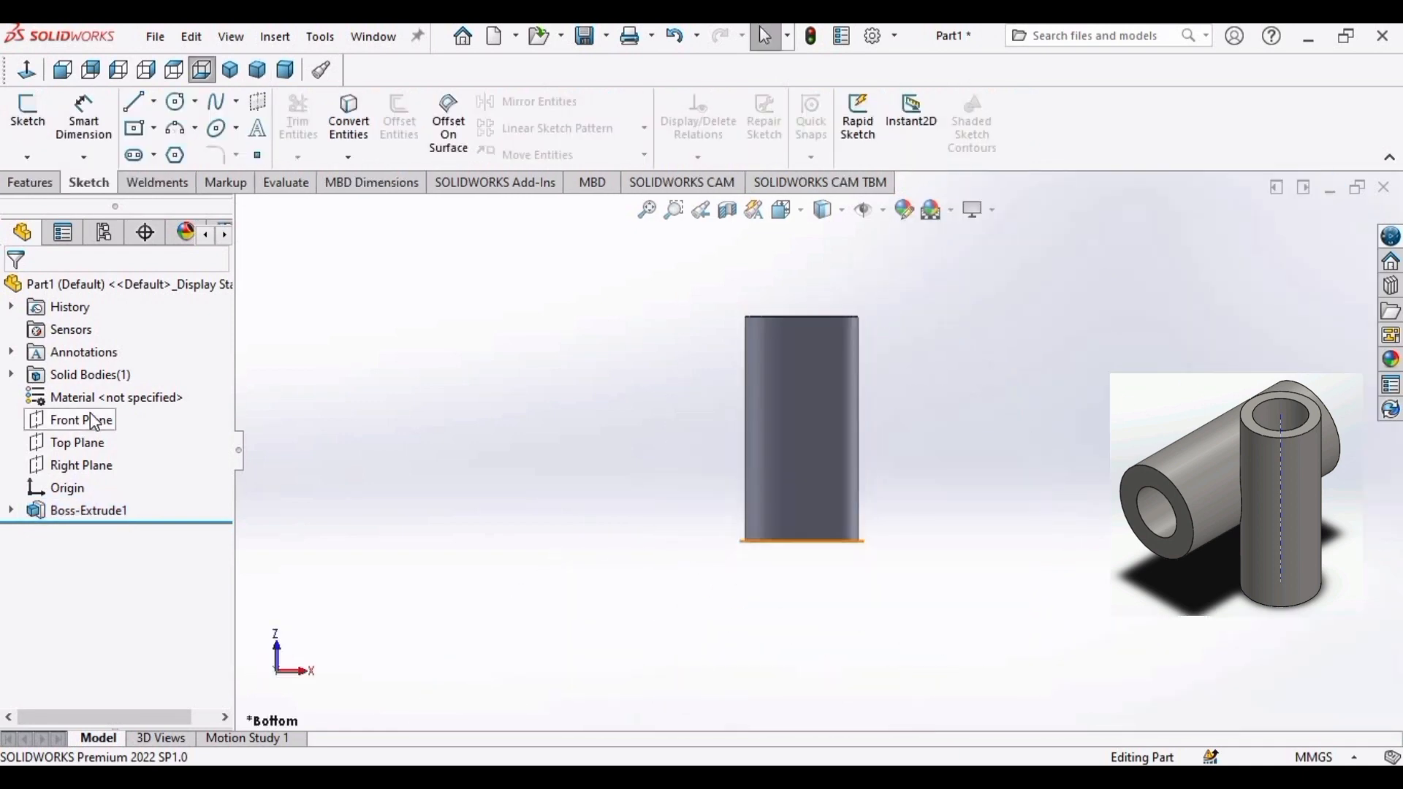
left_click(93, 420)
left_click(95, 444)
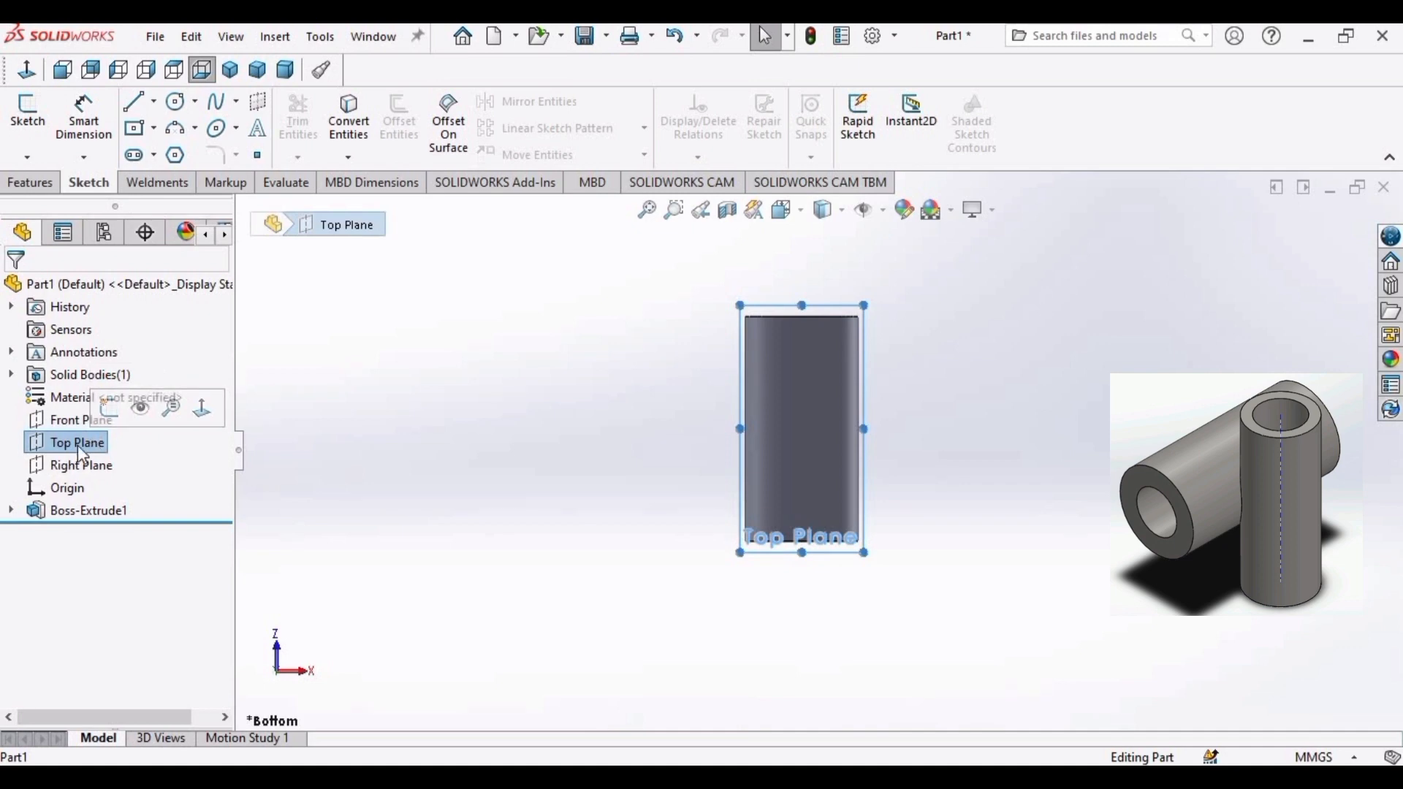
left_click(109, 407)
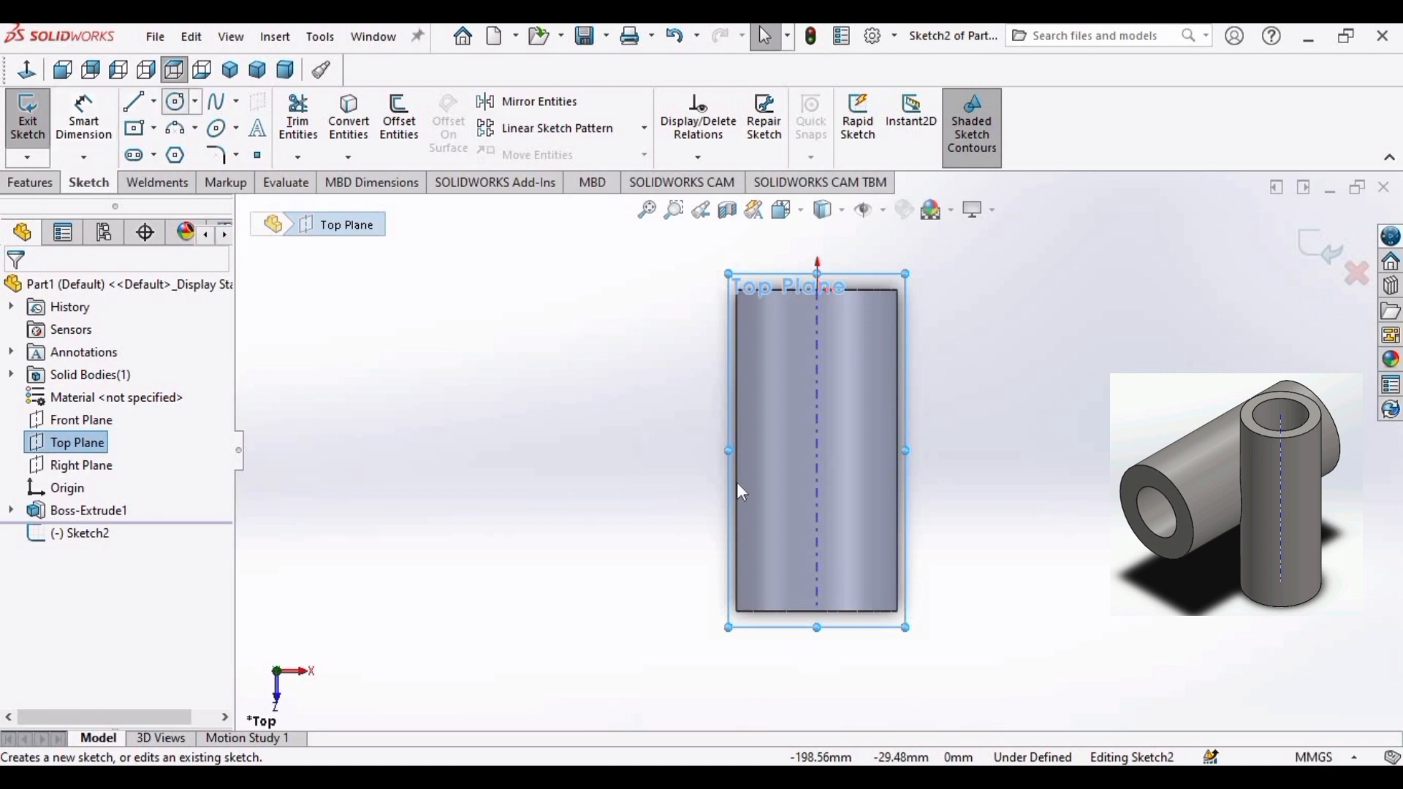
left_click_drag(995, 458, 997, 395)
key("Escape")
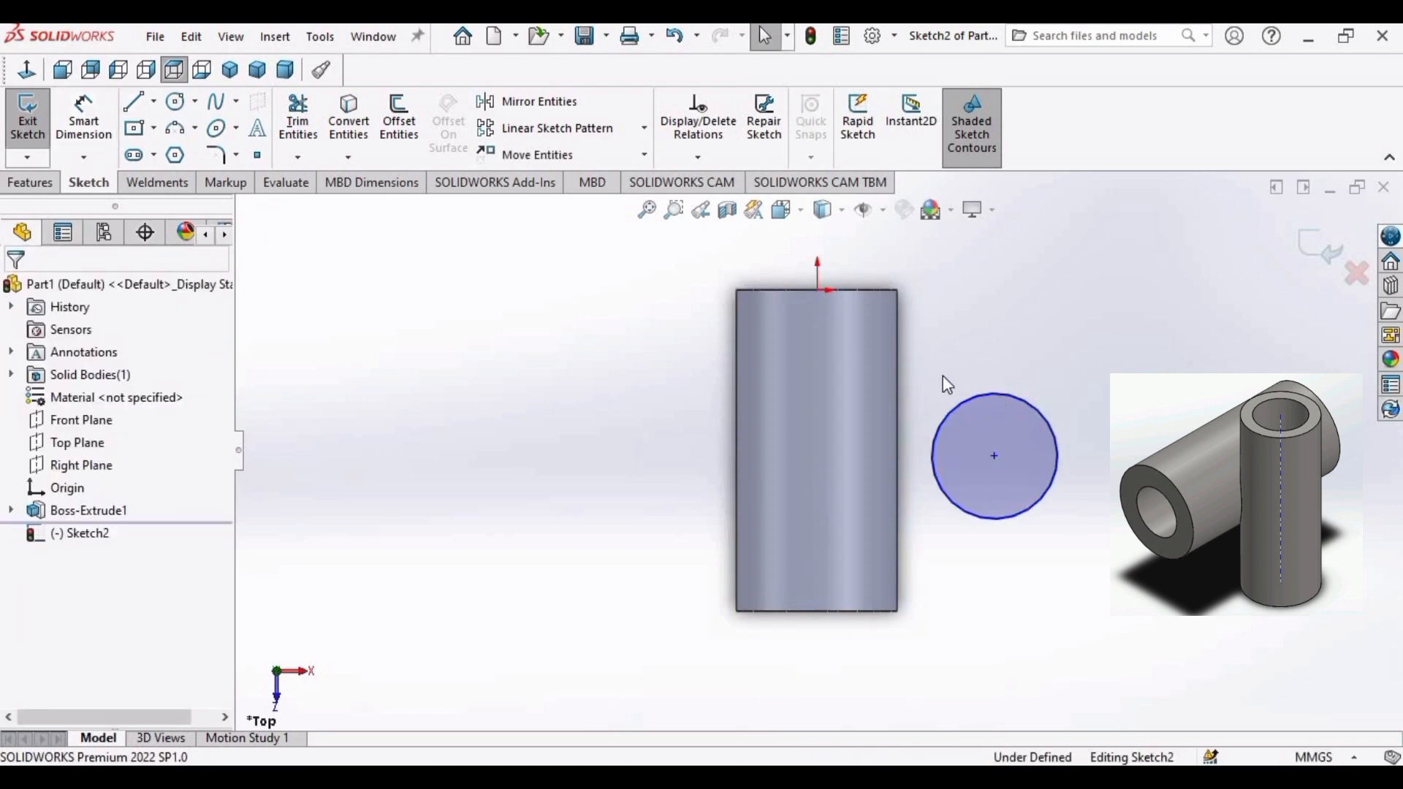
Dimension the horizontal distance between the circle's centre and the origin and set it to 38 mm.
left_click(109, 126)
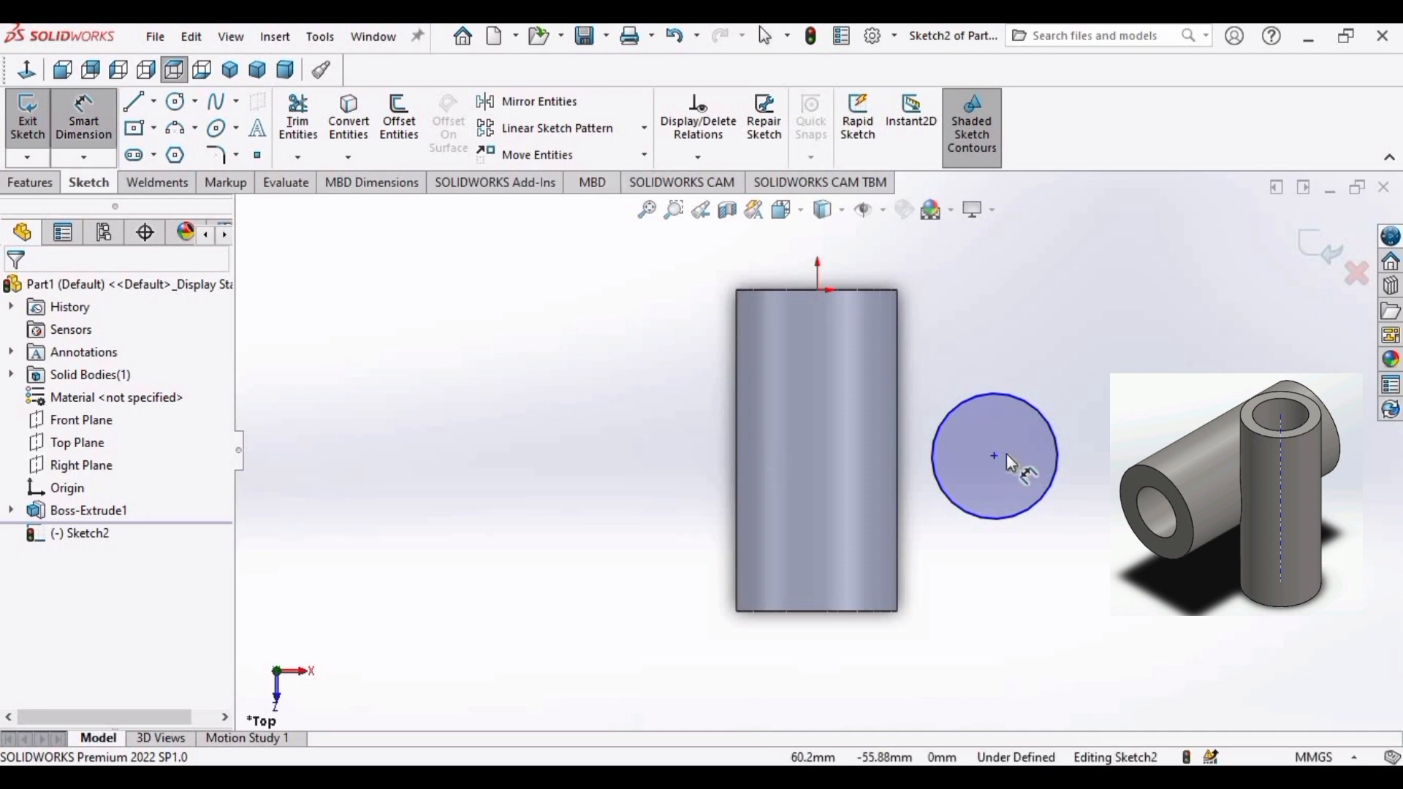
left_click(995, 456)
left_click(818, 290)
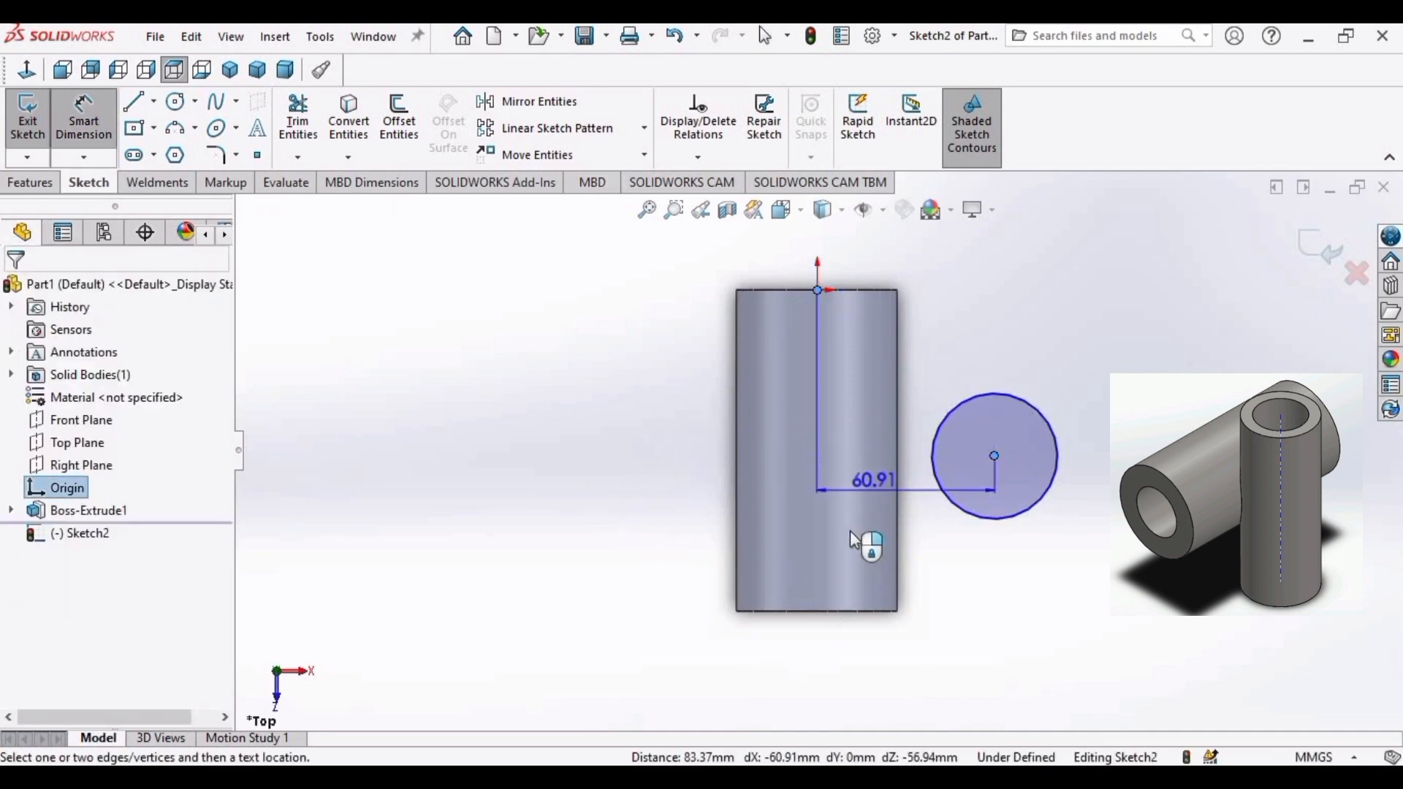
left_click(904, 683)
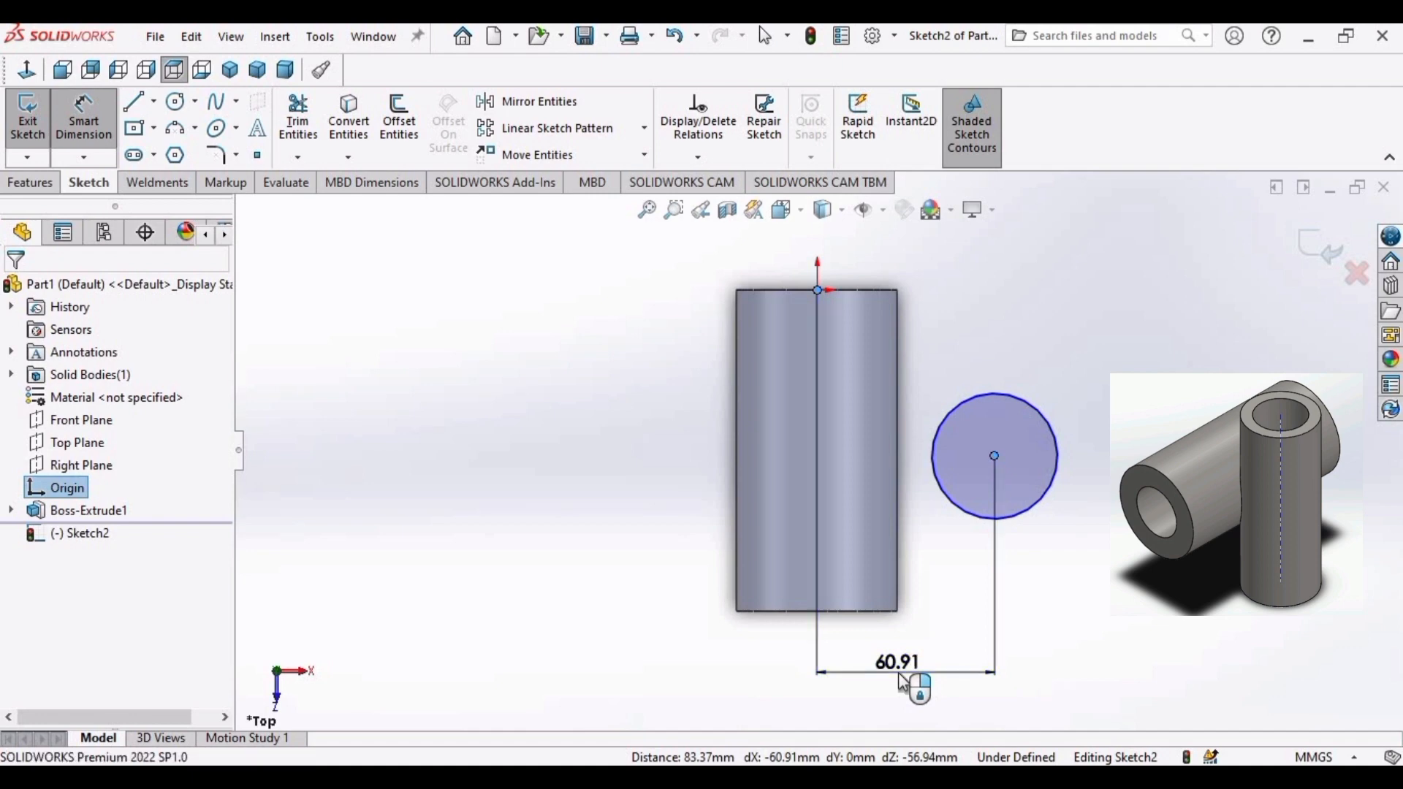
type("38")
key("Return")
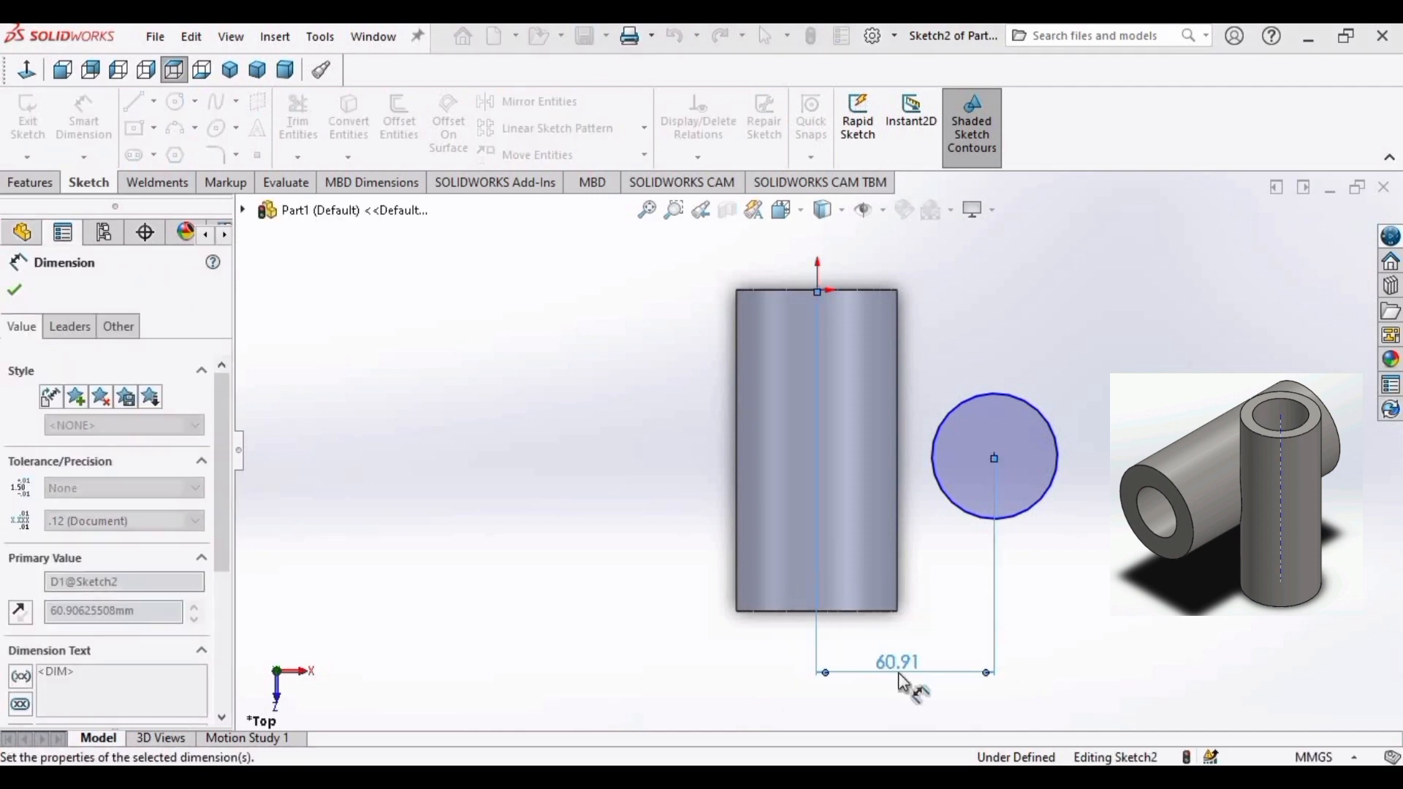
key("Escape")
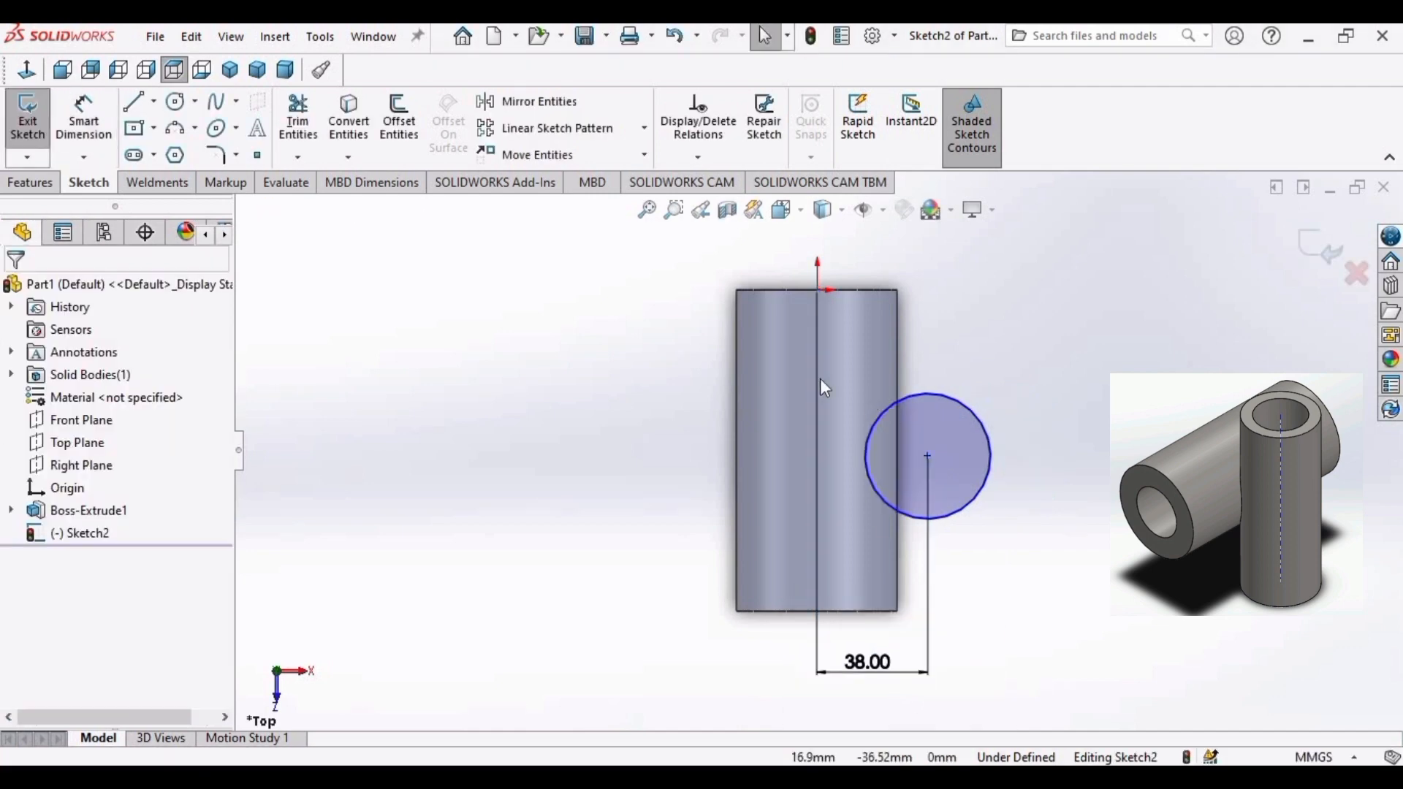
Dimension the distance along the tube's length between the circle's centre and the origin and set it to 55 mm.
left_click(103, 139)
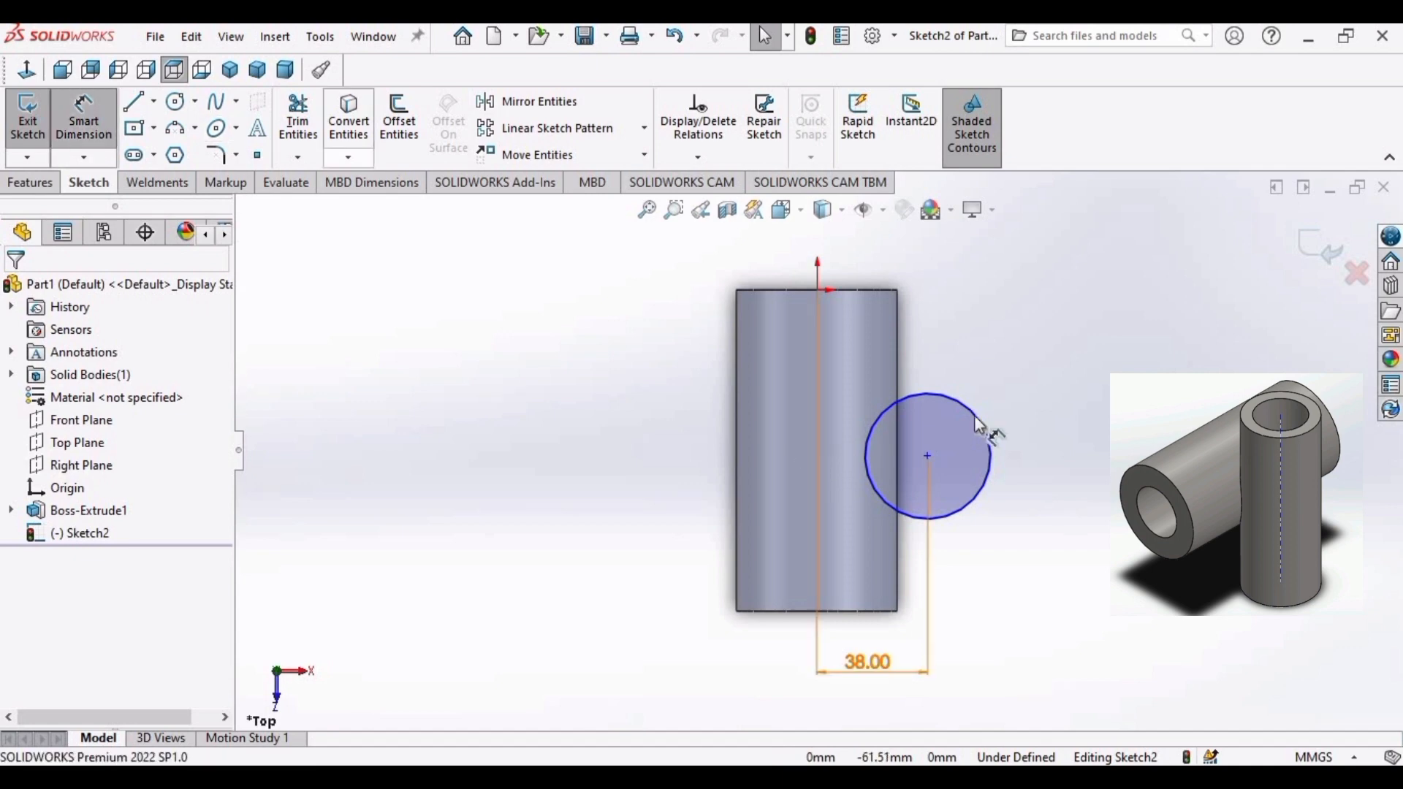
left_click(928, 456)
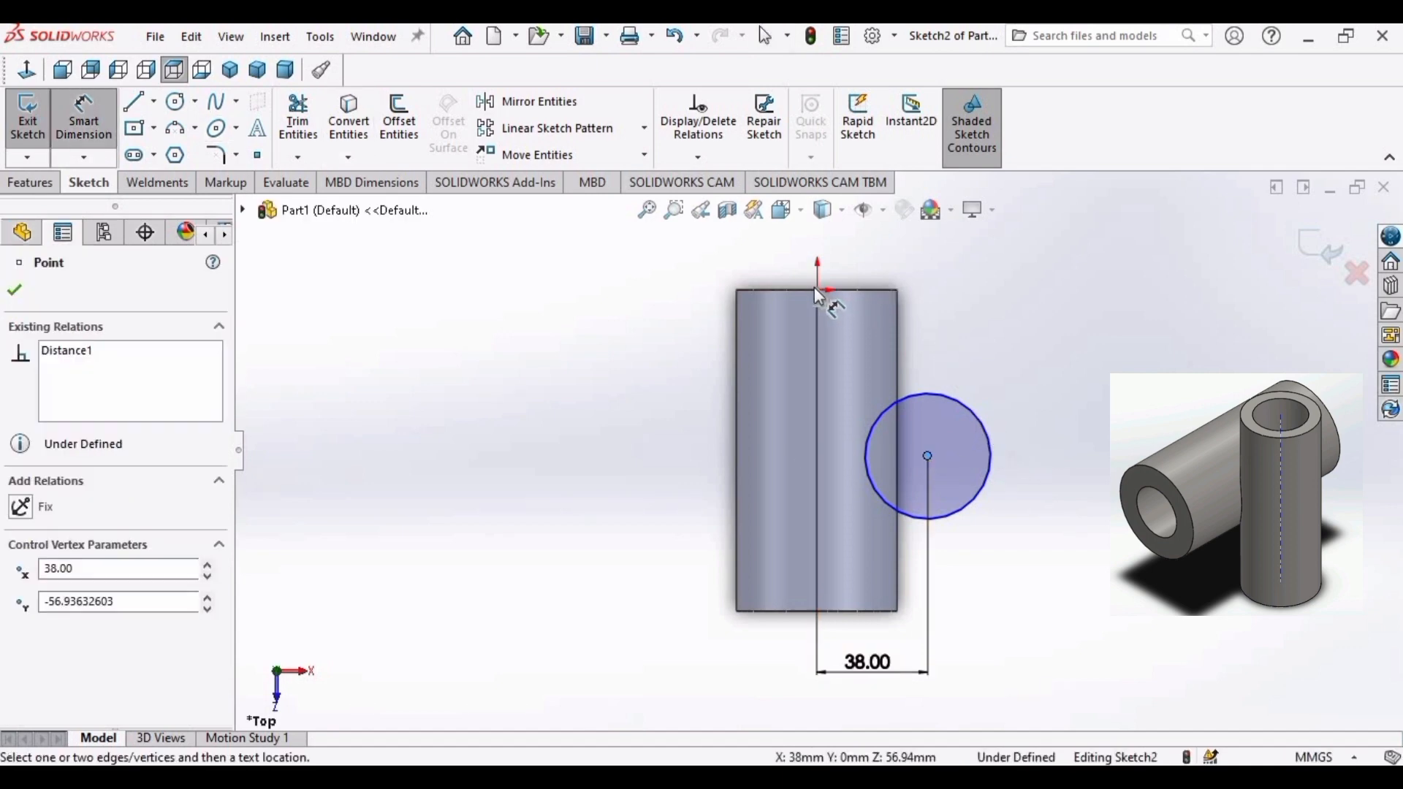
left_click(819, 291)
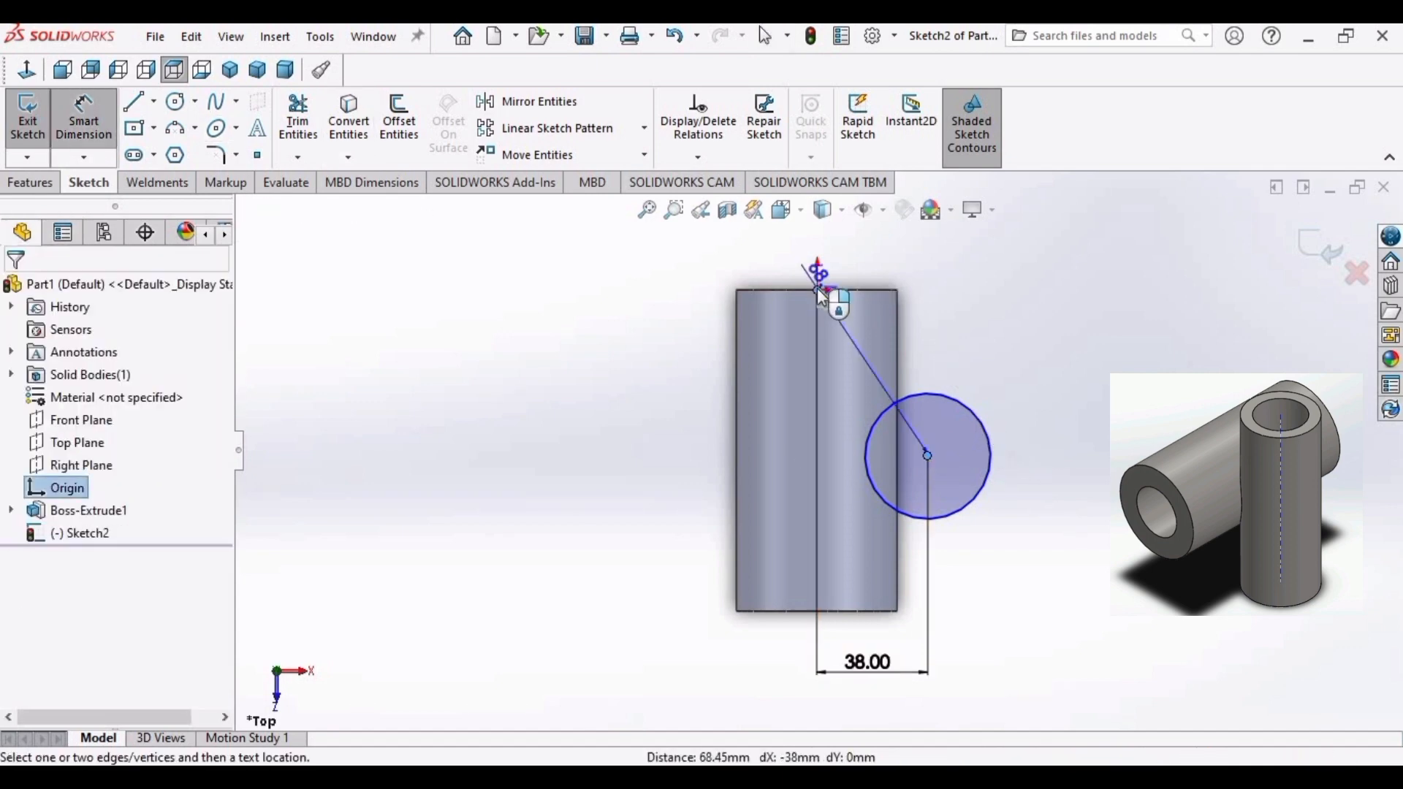
left_click(1089, 392)
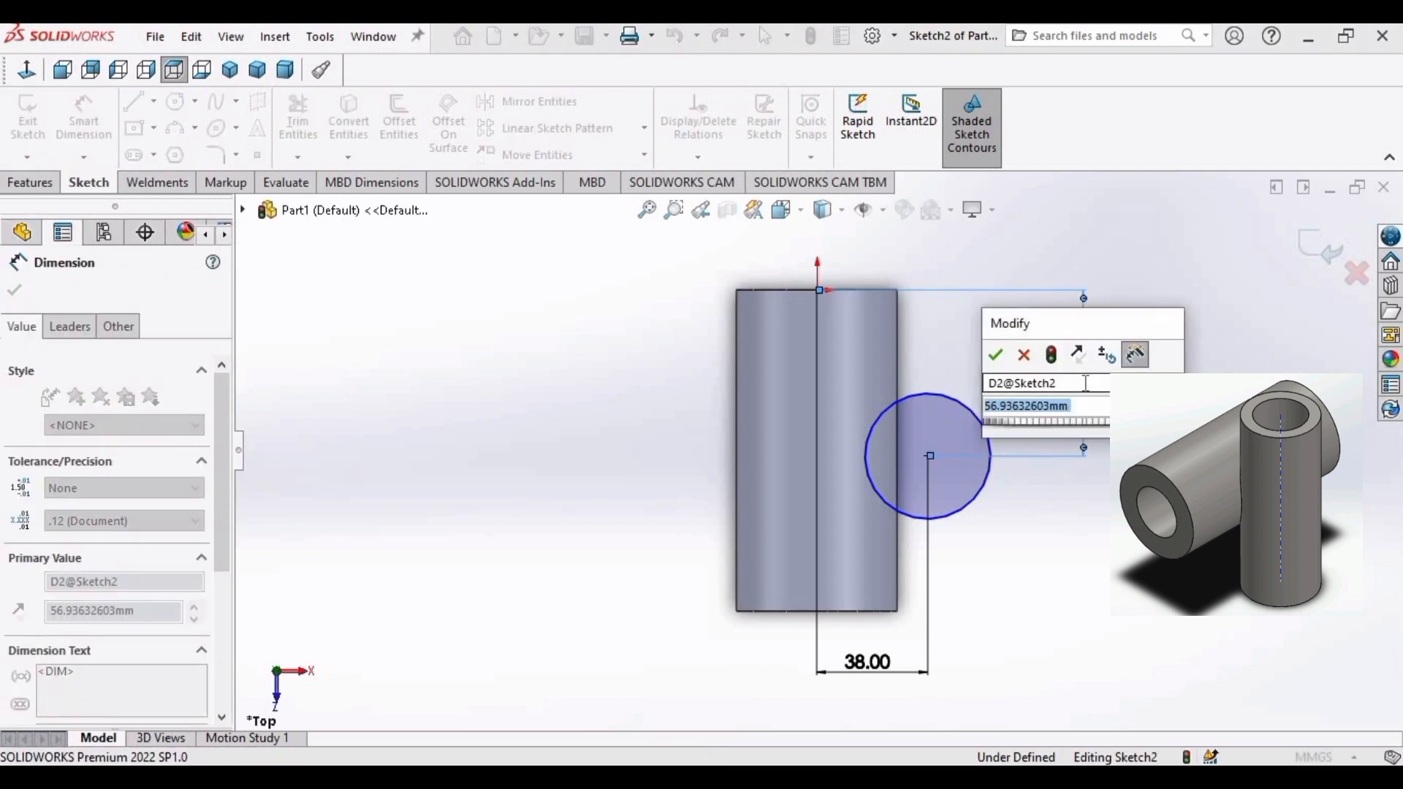
type("55")
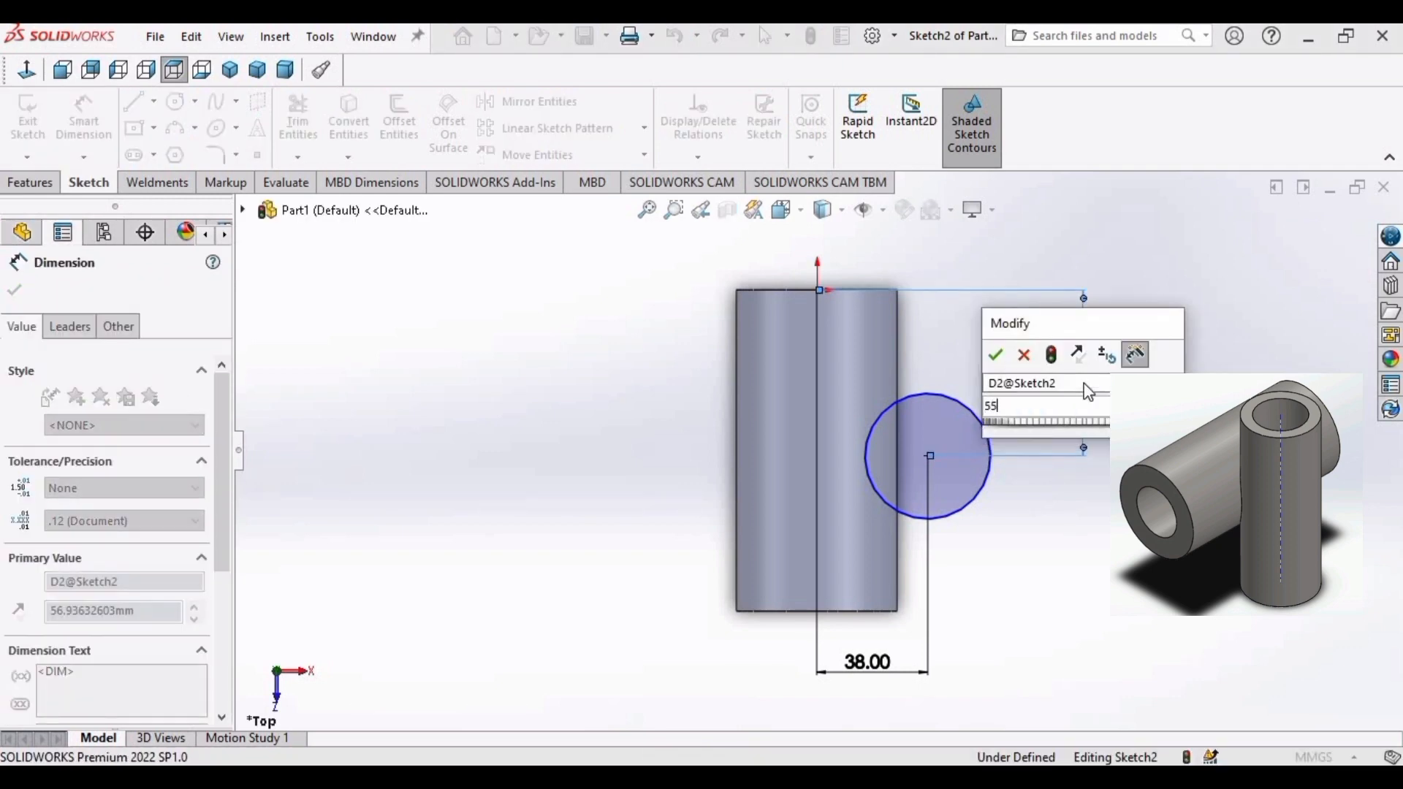
key("Return")
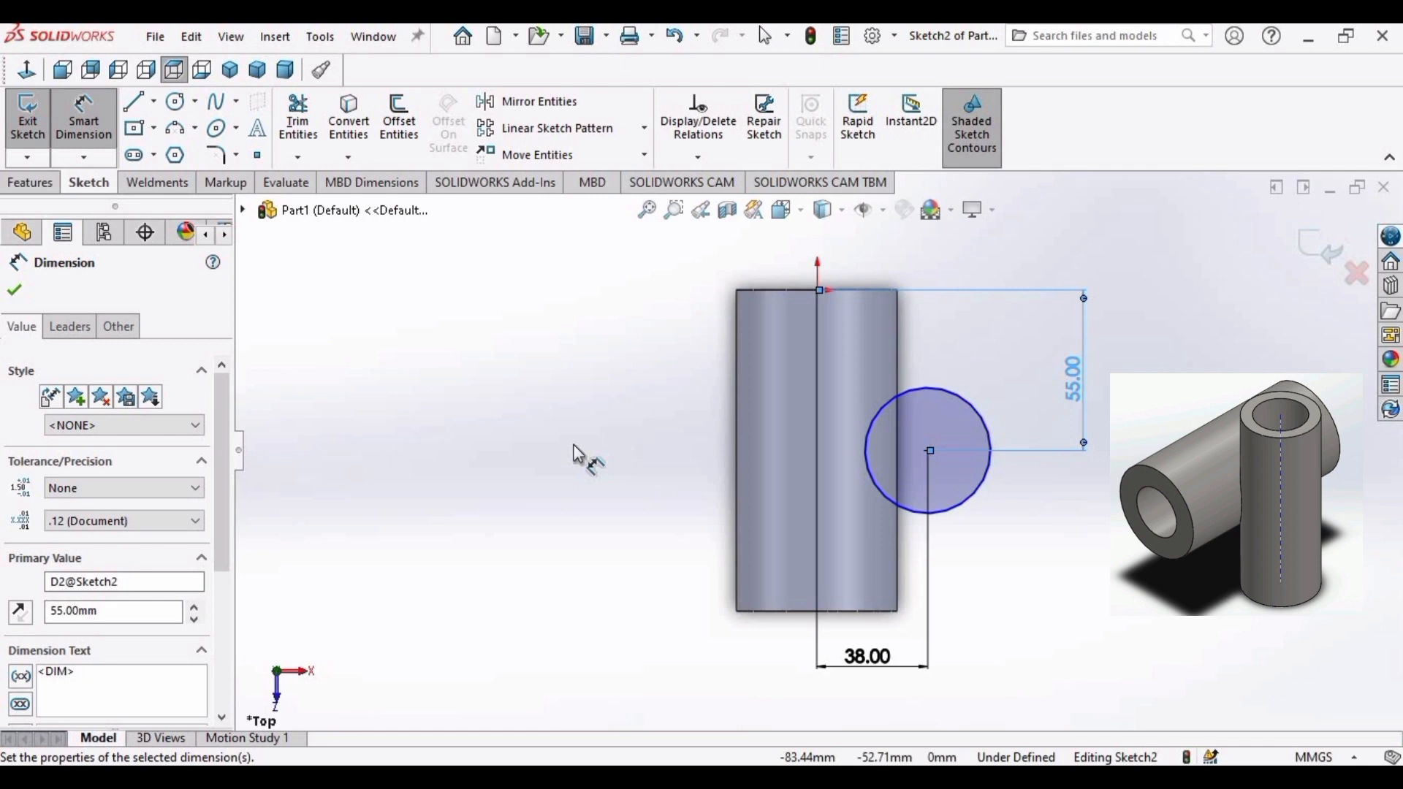
Sketch a smaller concentric circle inside the circle on the Top Plane.
left_click(178, 109)
left_click(928, 451)
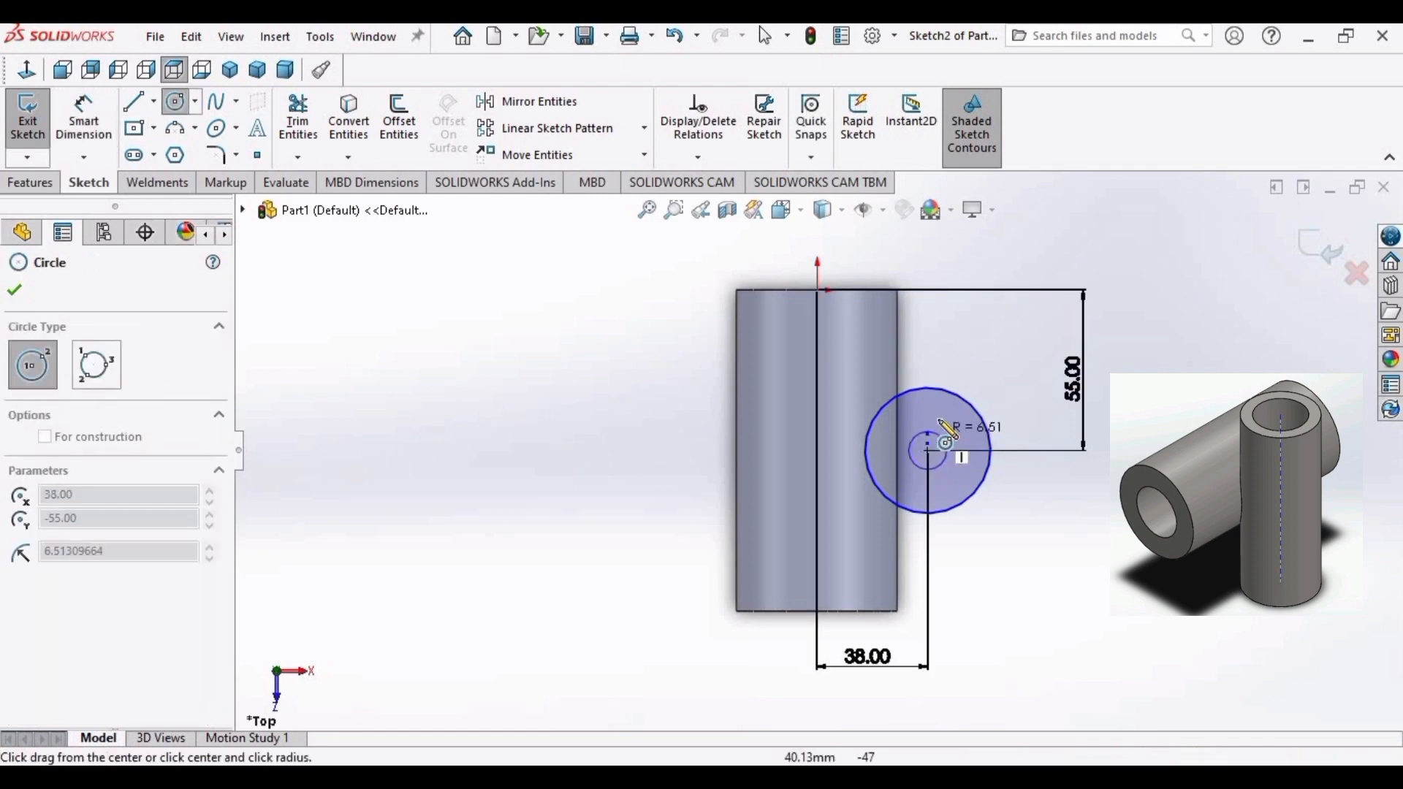
left_click(950, 428)
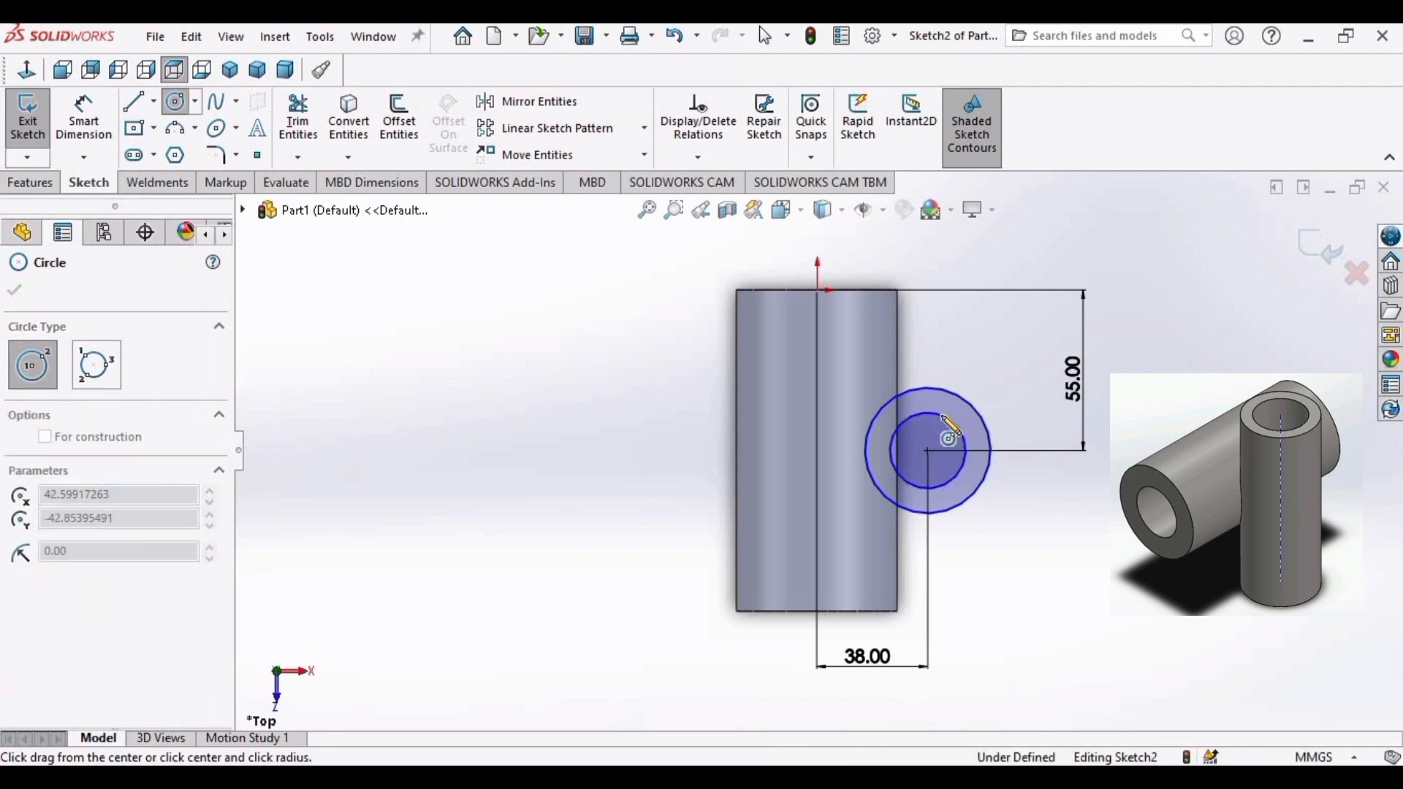
Dimension the inner circle of the Top Plane sketch and set its diameter to 30 mm.
key("Escape")
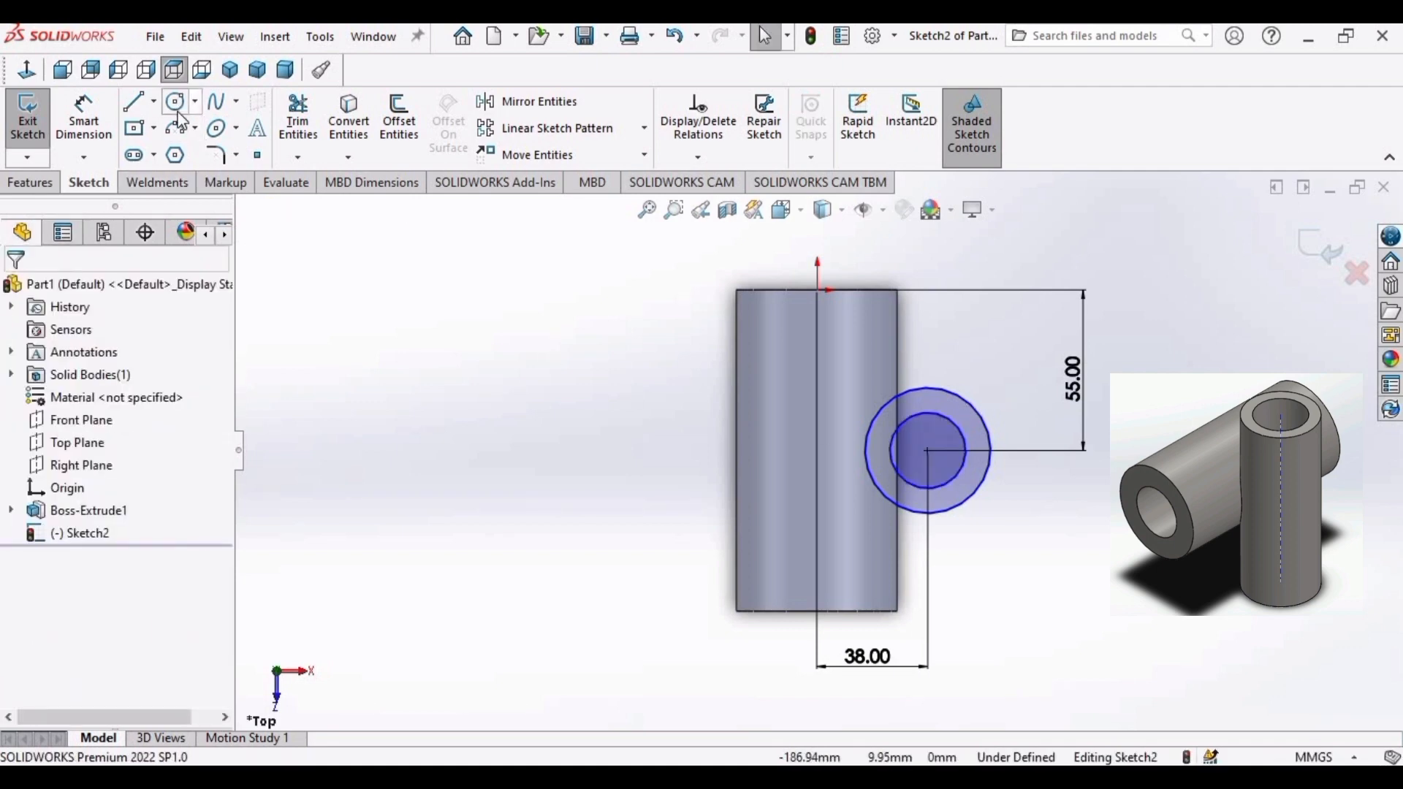
left_click(110, 130)
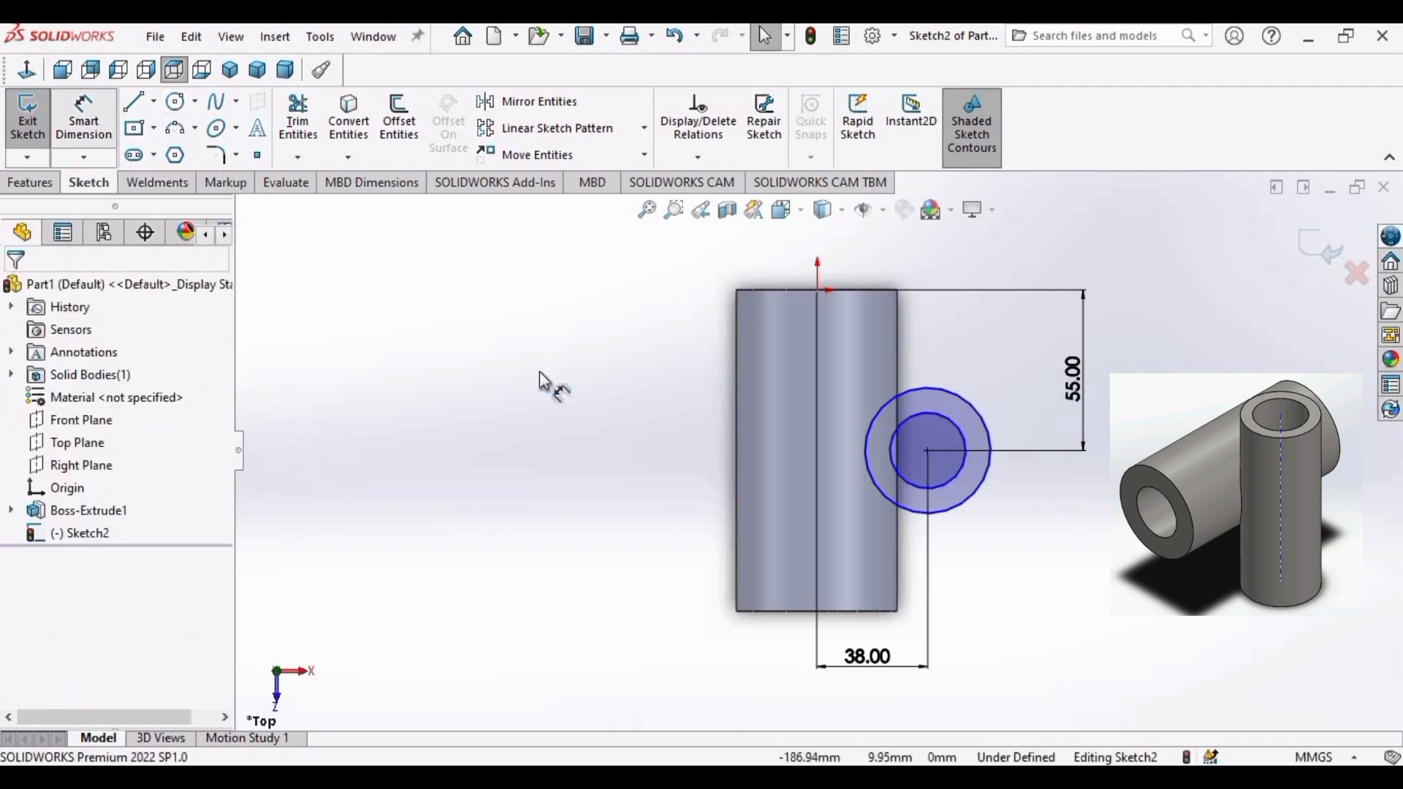
left_click(971, 451)
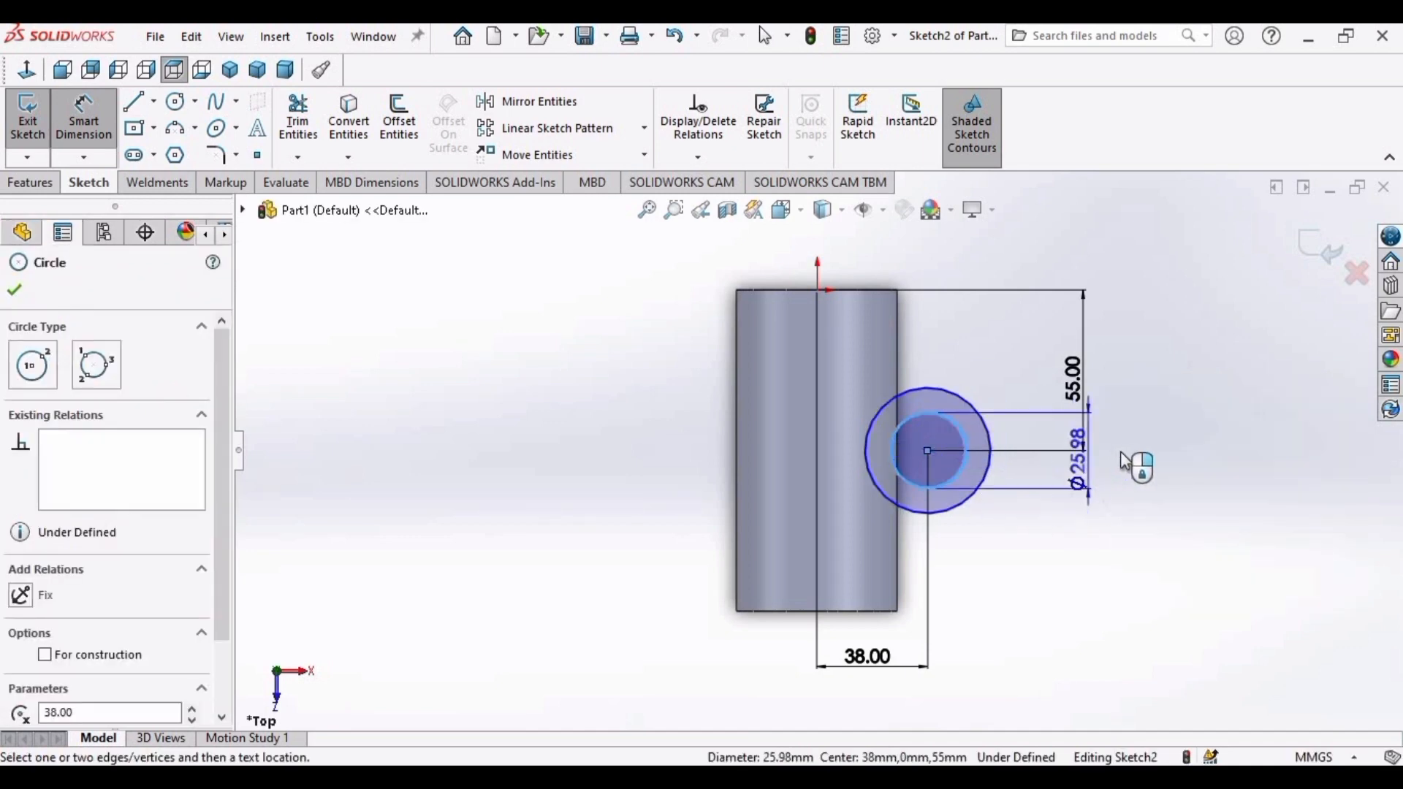
left_click(1151, 460)
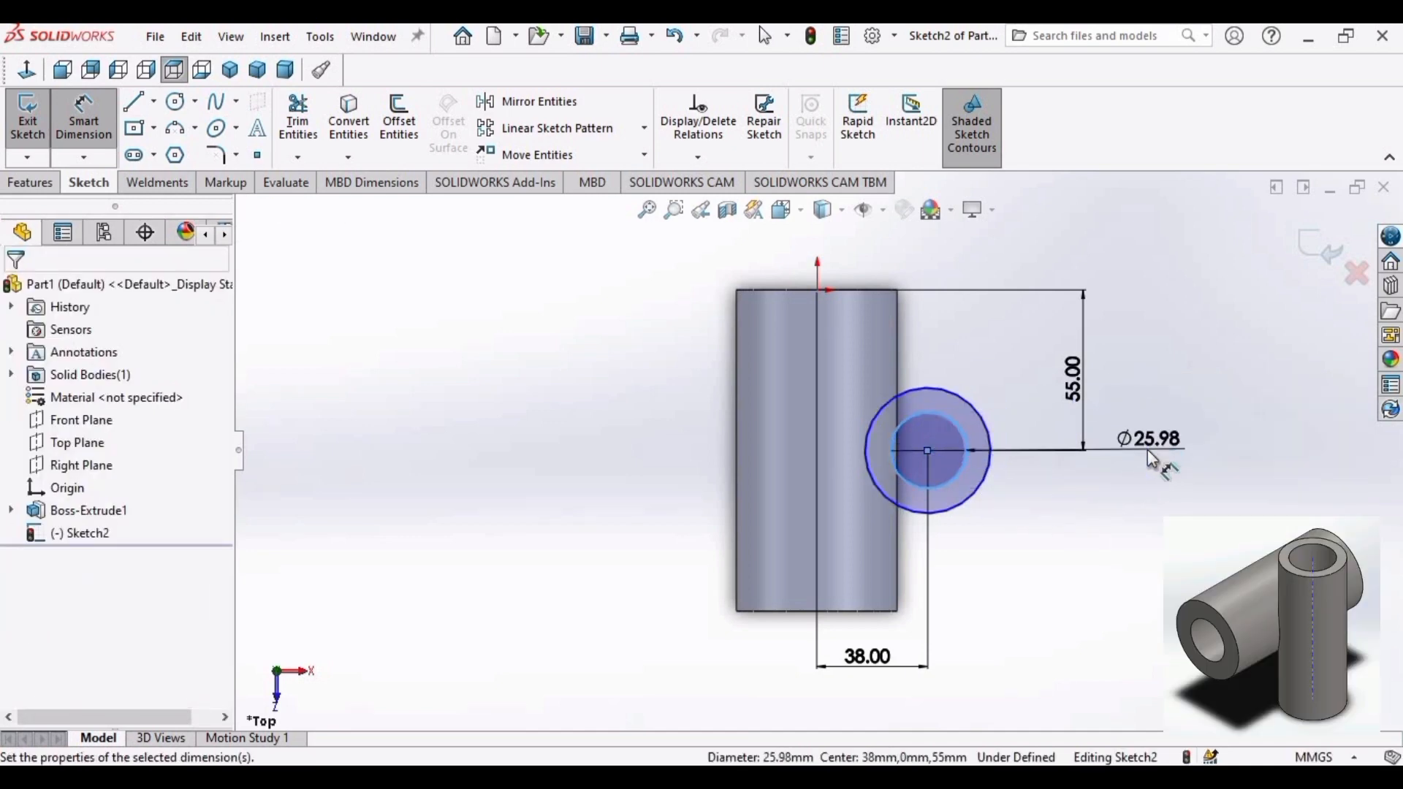
type("30")
key("Return")
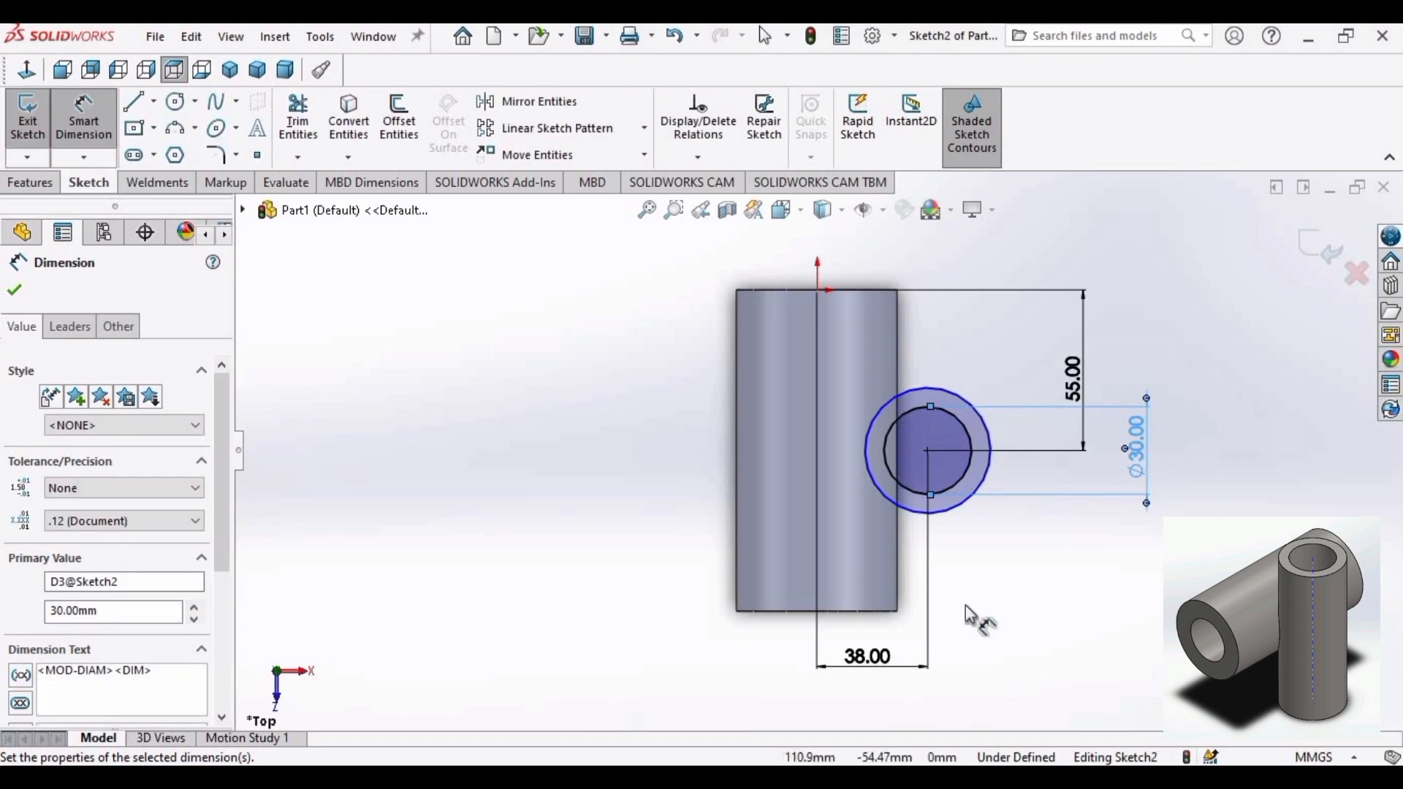
key("Escape")
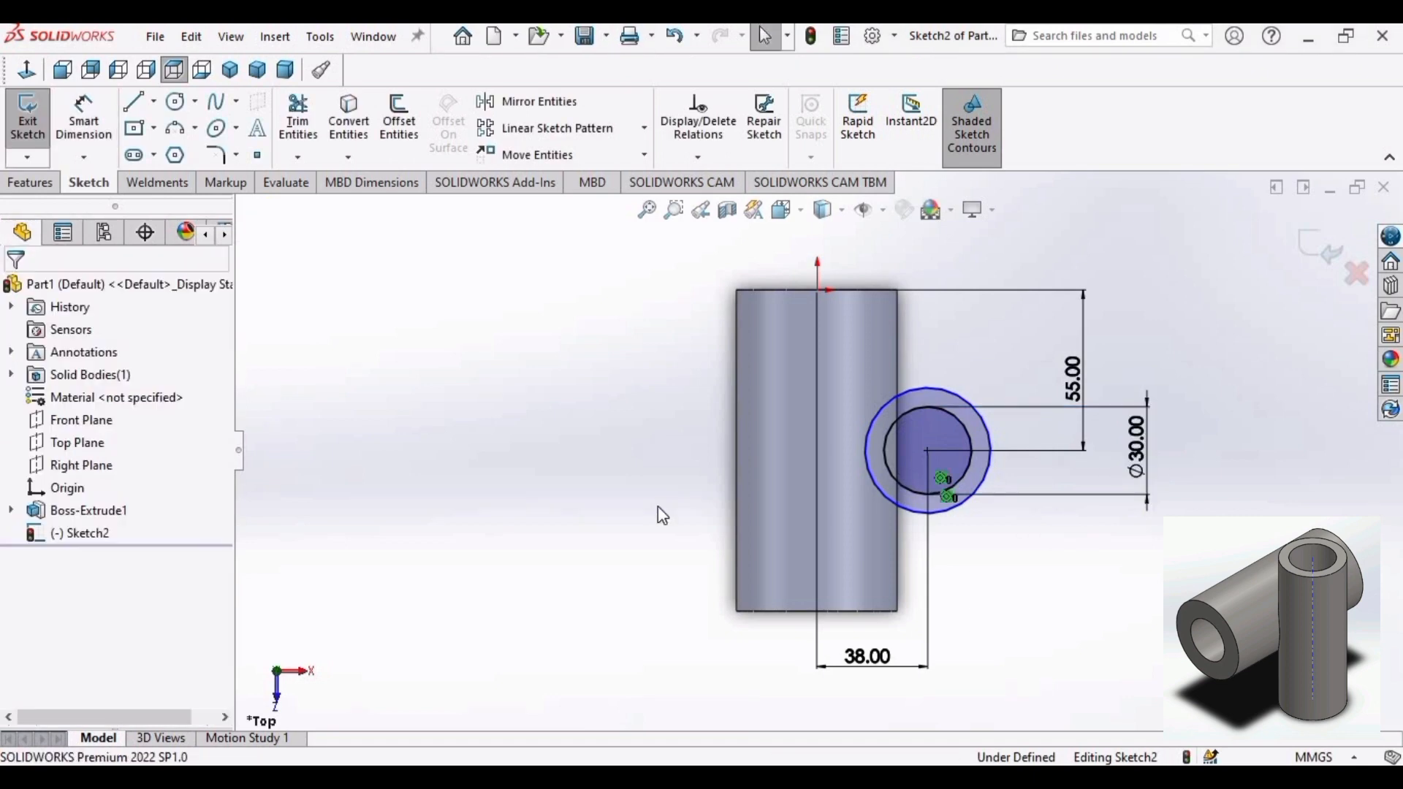
Extrude the two-circle profile 110 mm with the Mid Plane end condition, merged with the first tube.
left_click(31, 183)
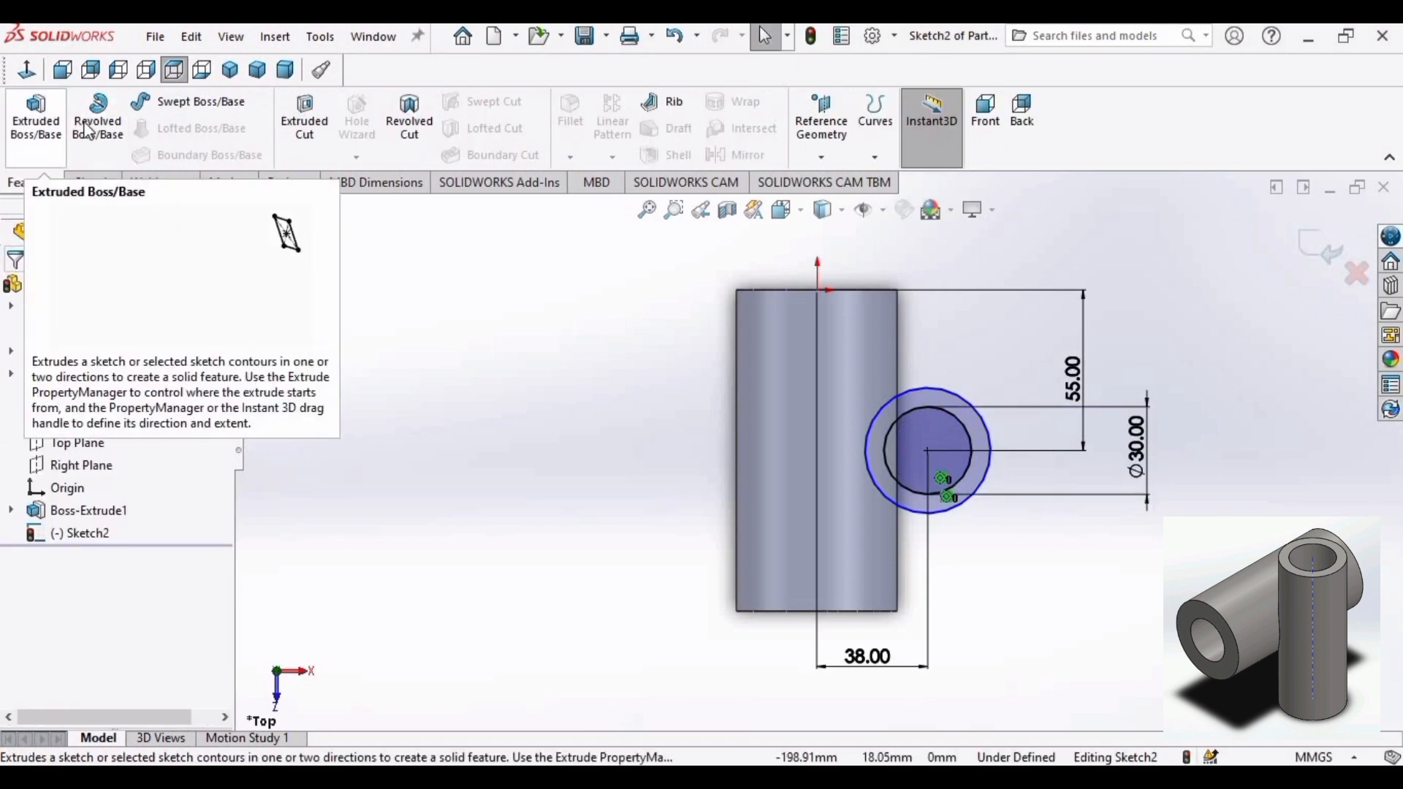
left_click(35, 111)
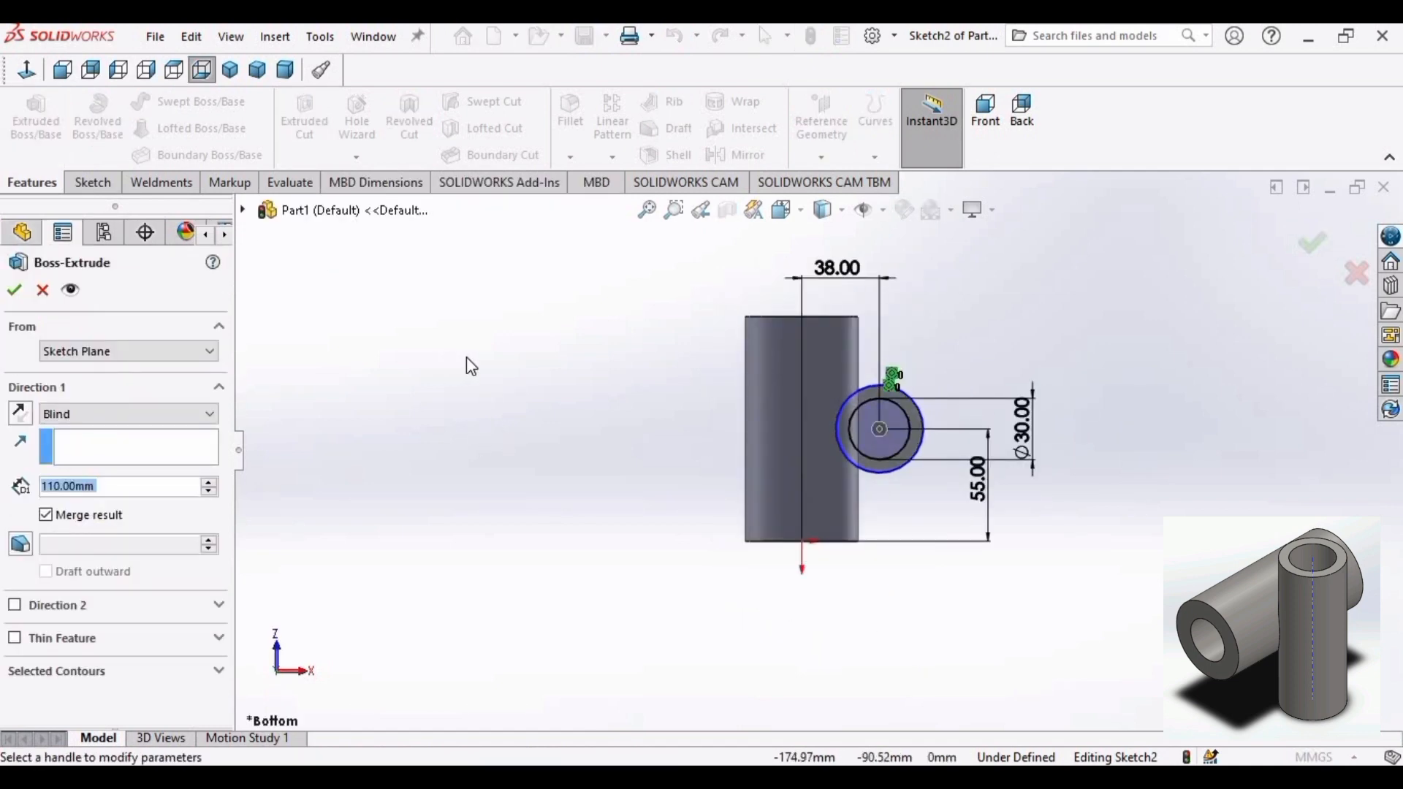
middle_click_drag(471, 366, 717, 425)
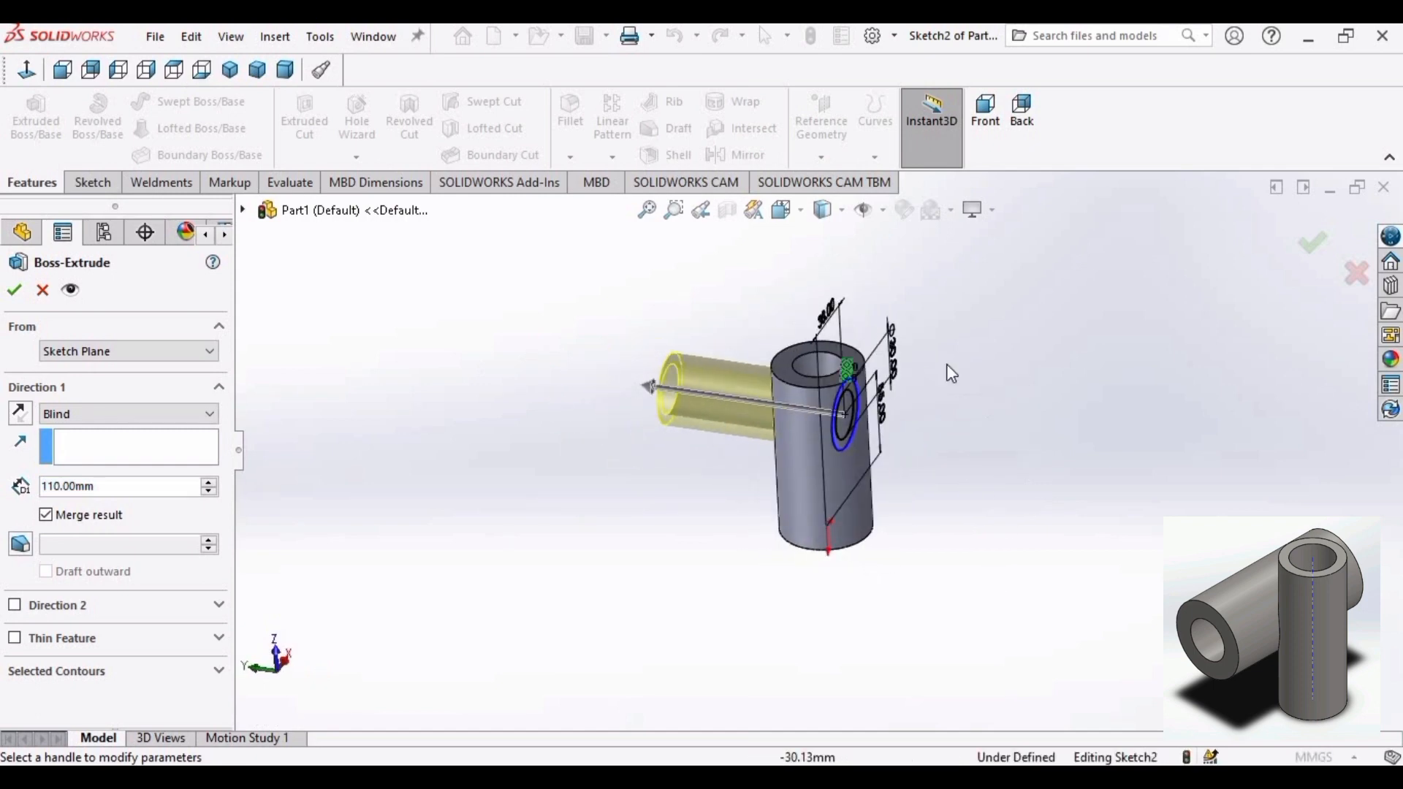
left_click(211, 414)
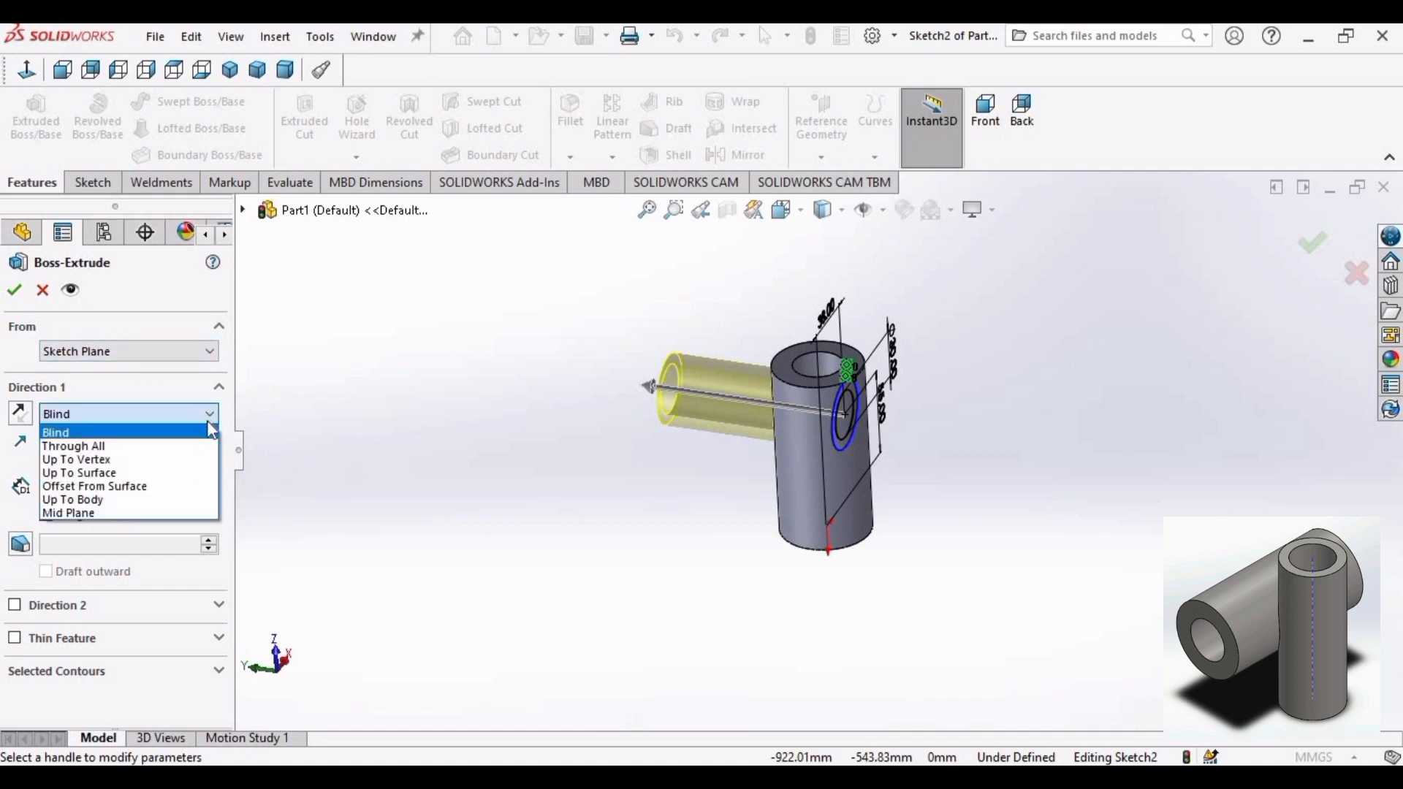
left_click(101, 516)
middle_click_drag(748, 505, 558, 616)
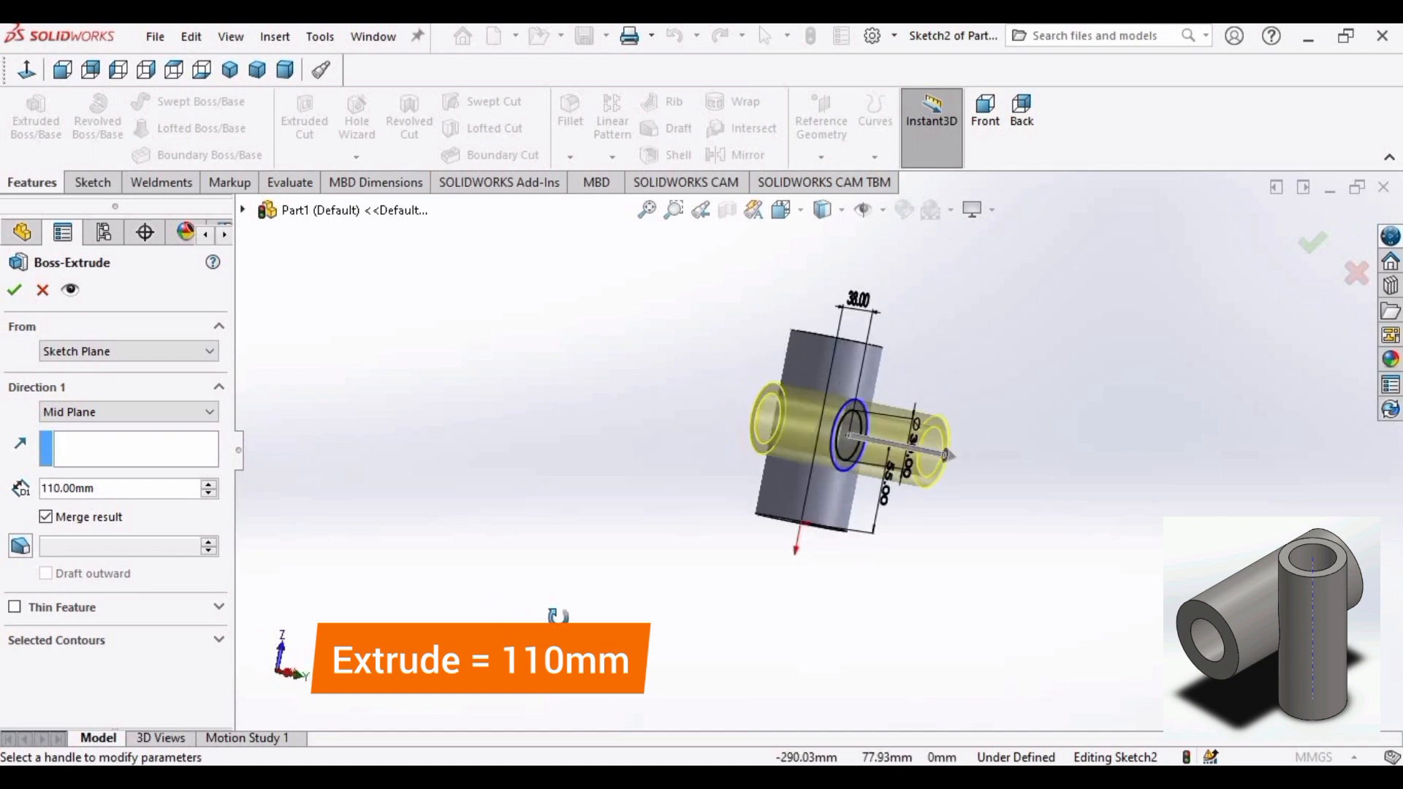
left_click(13, 289)
middle_click_drag(488, 419, 567, 500)
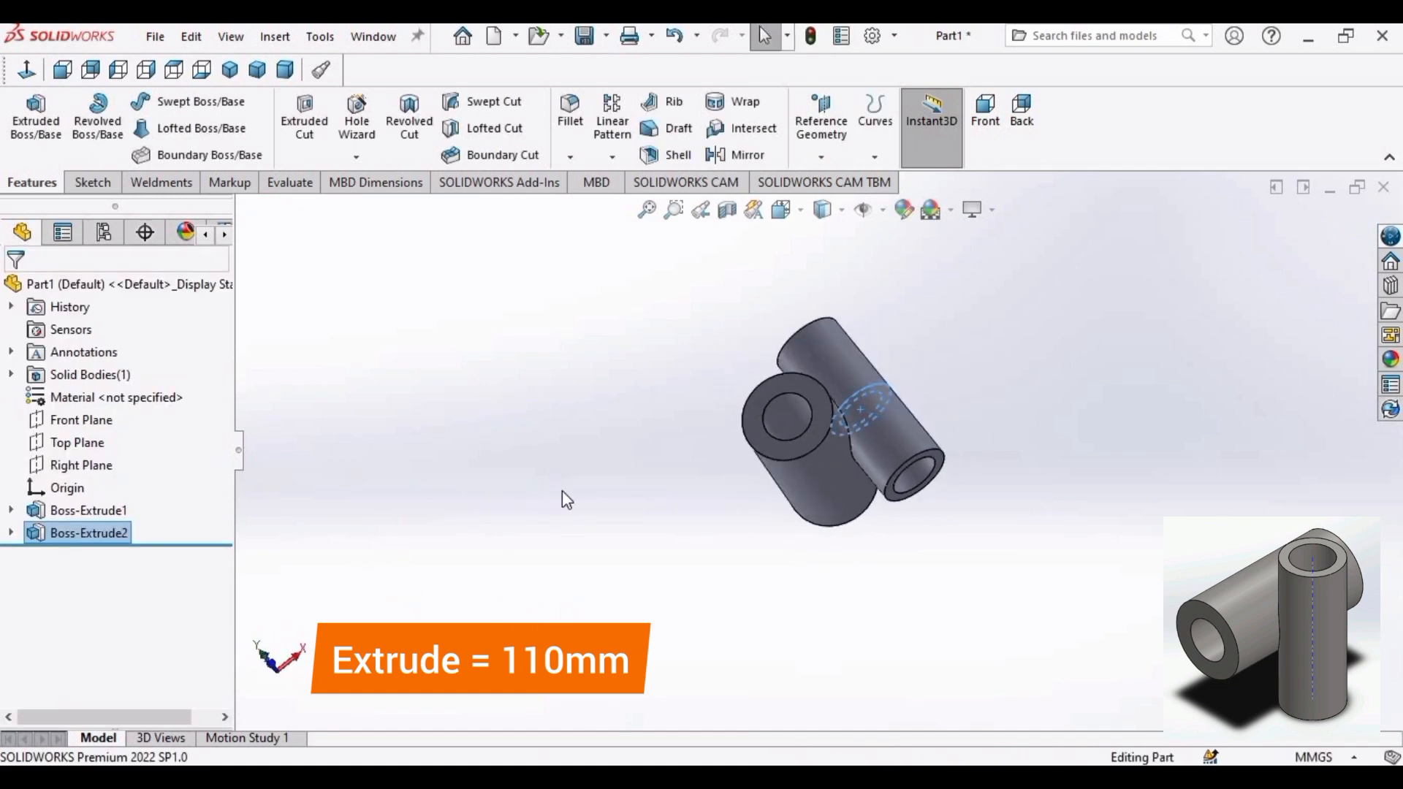
Save the part as Center_Block in the Universal Joint folder.
left_click(162, 35)
left_click(210, 310)
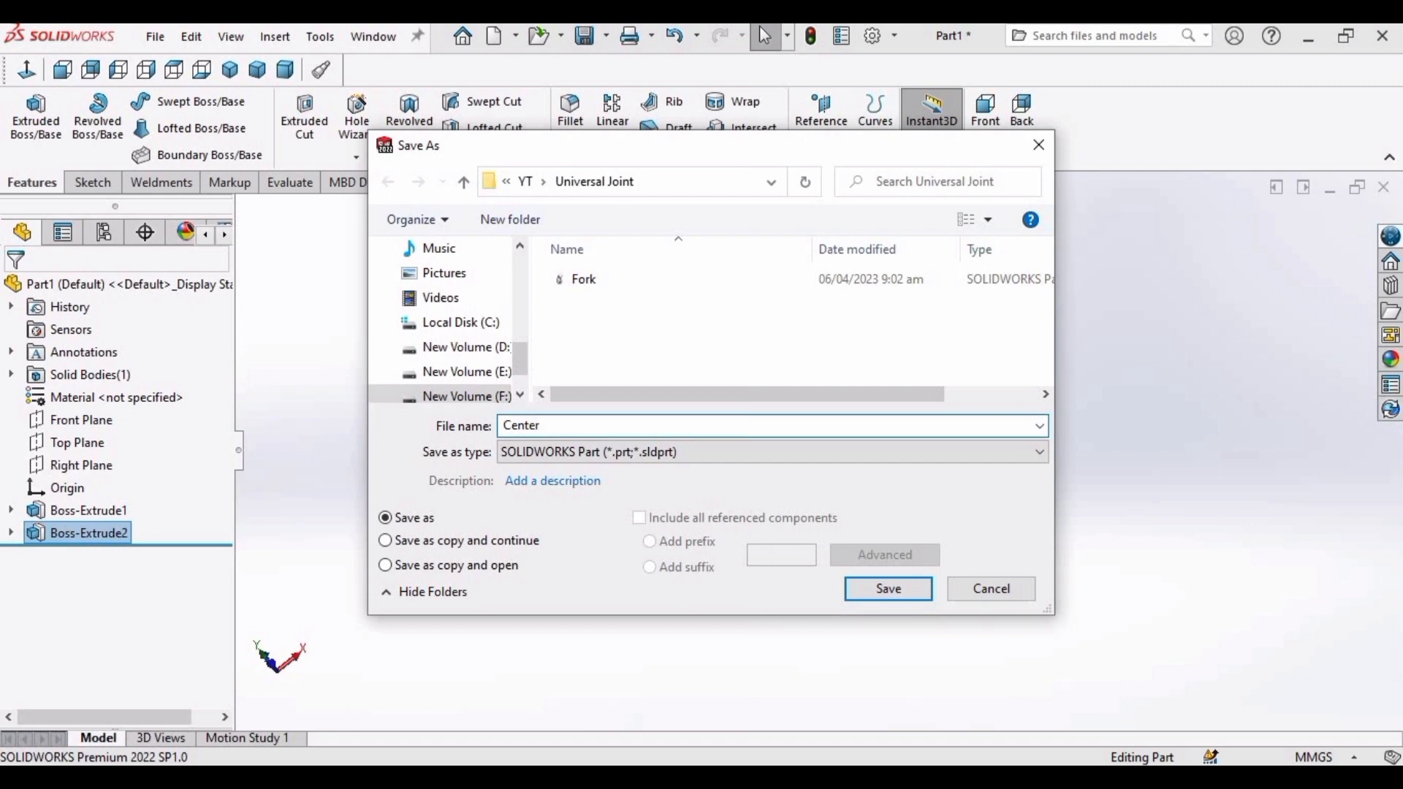
key("Return")
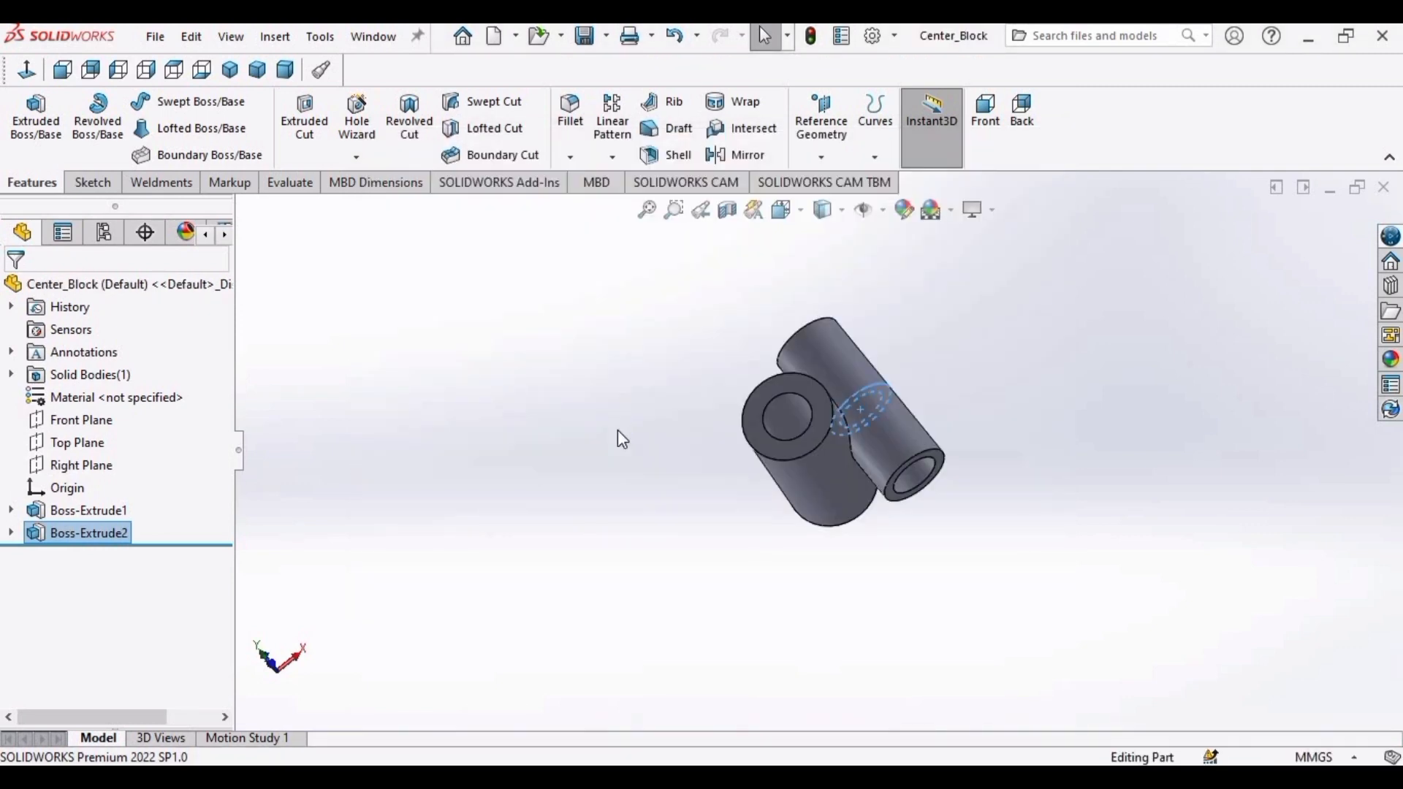
Create a new part and sketch a circle of about 33 mm radius centred on the origin on the Front Plane.
key("ctrl+n")
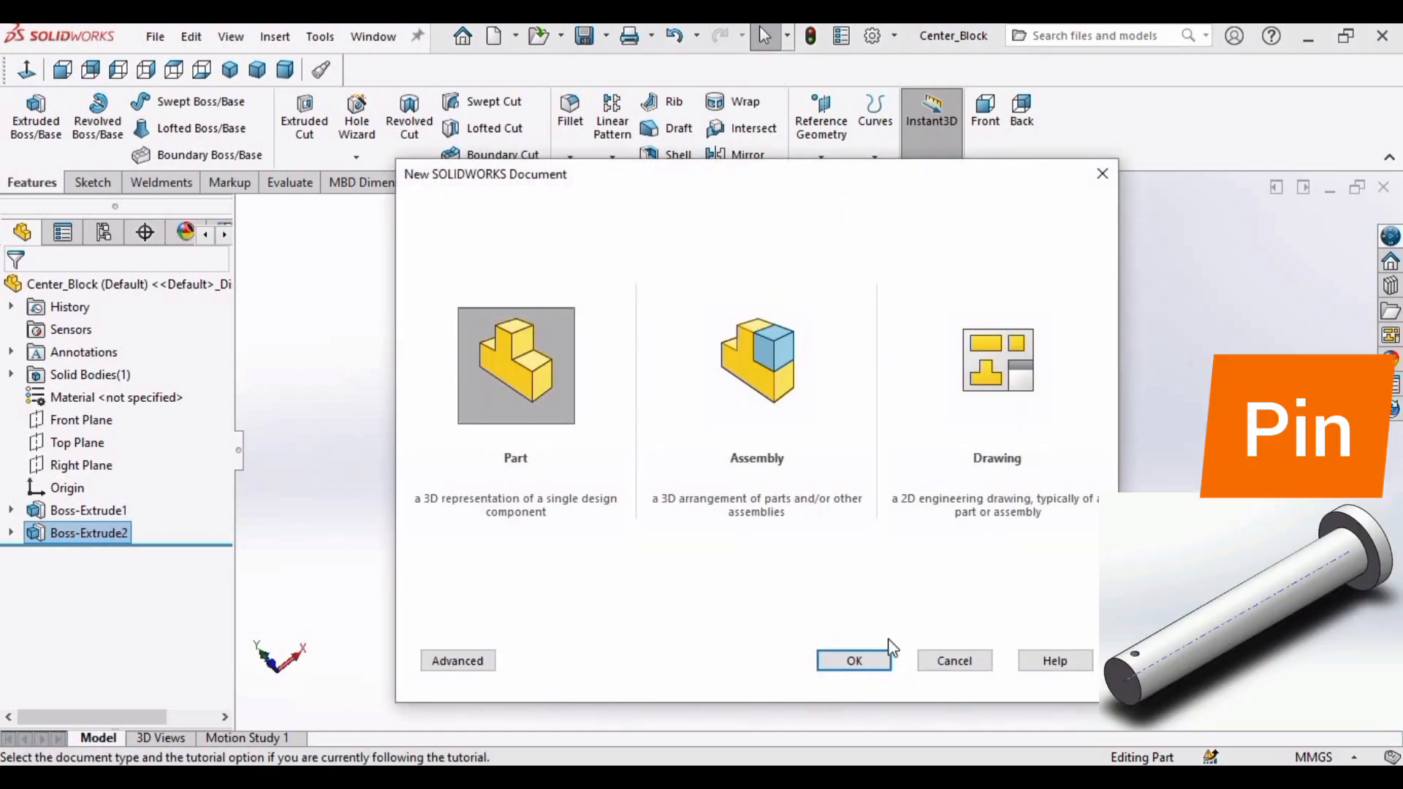
left_click(855, 661)
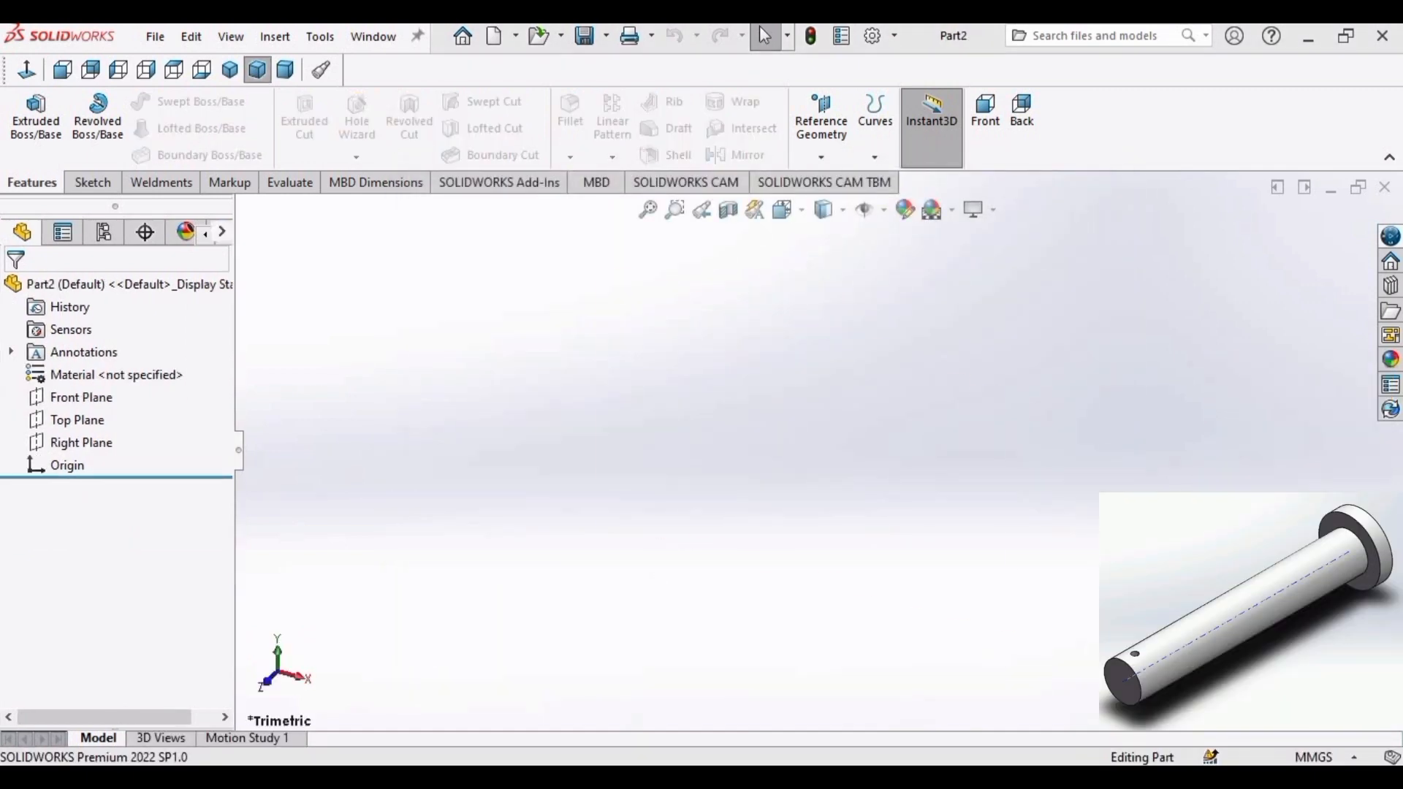
left_click(81, 395)
left_click(103, 367)
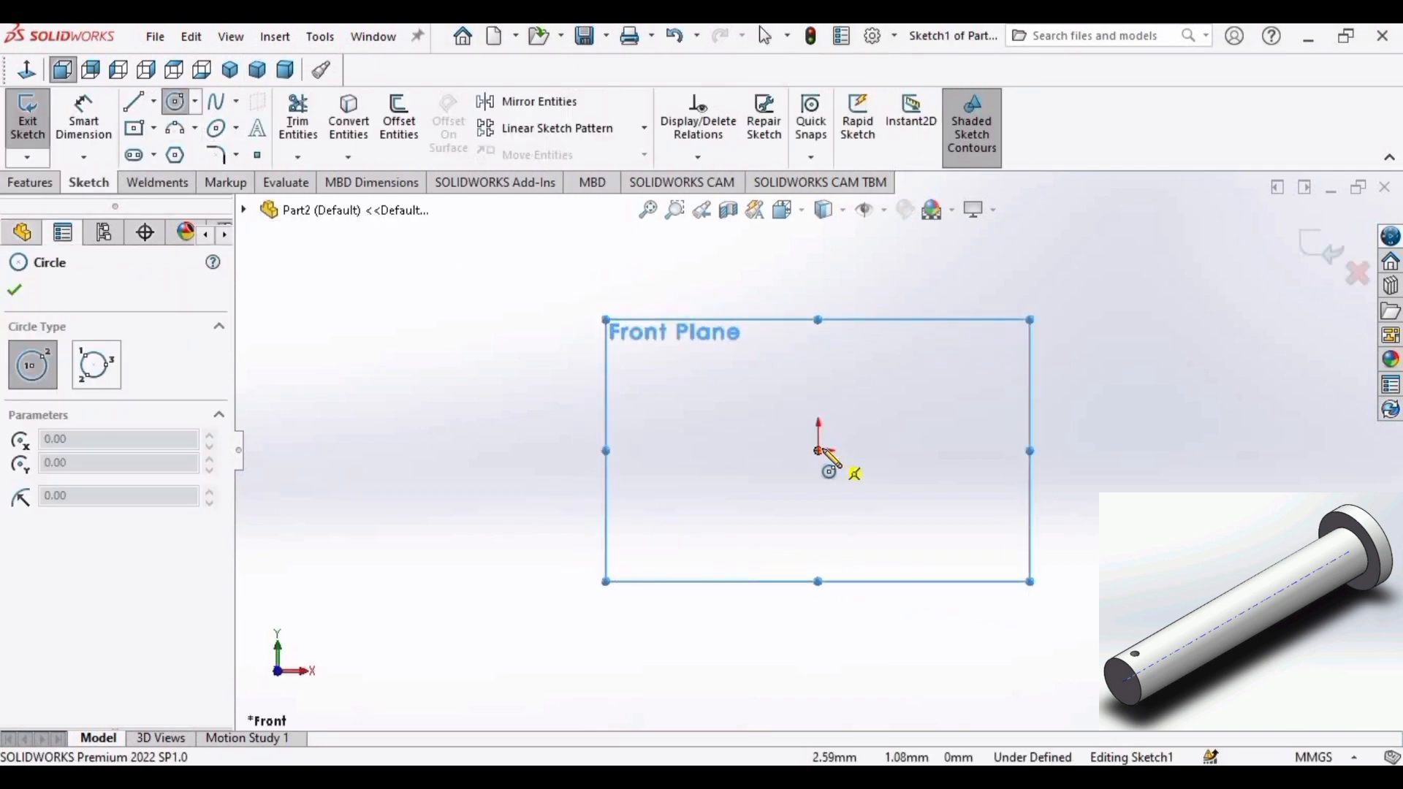
left_click(819, 450)
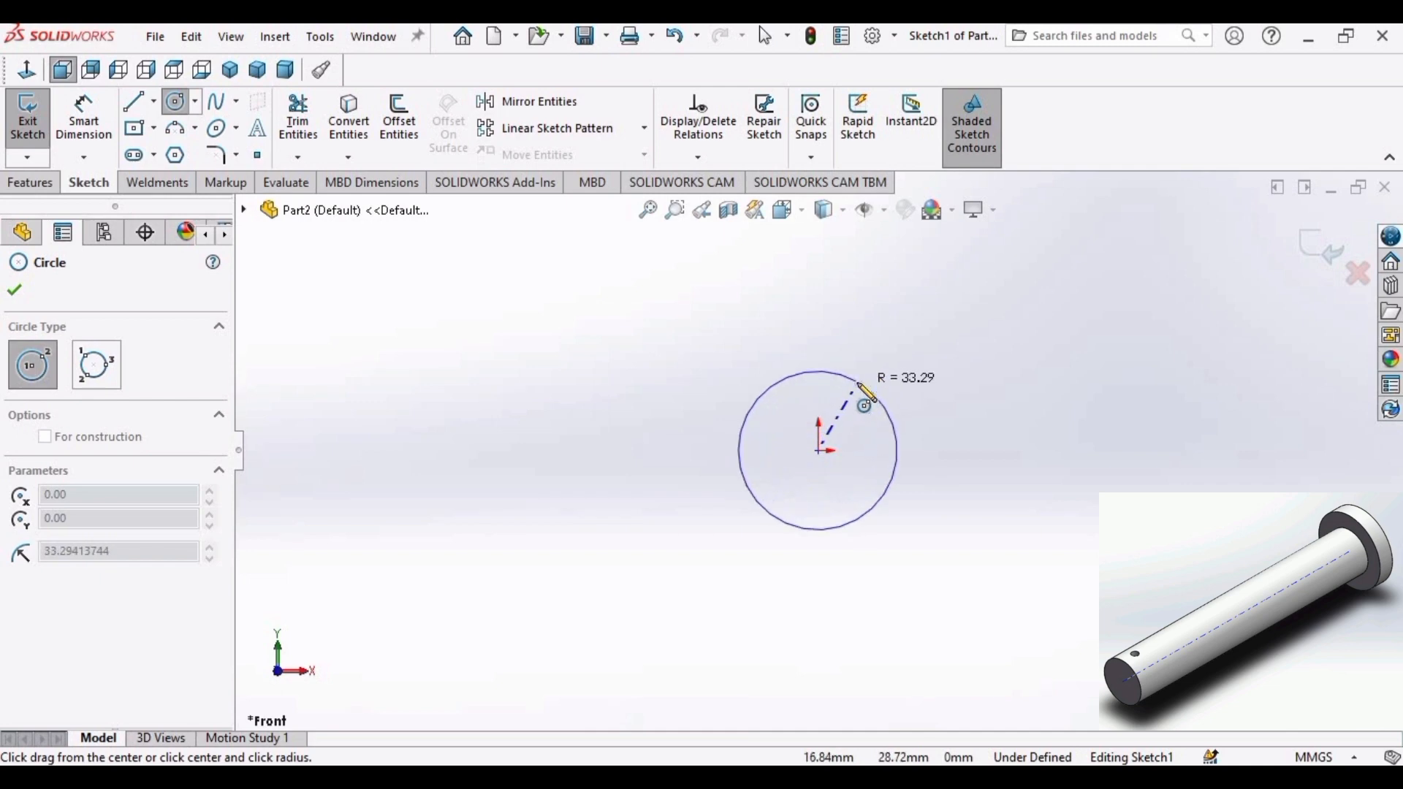
left_click(858, 382)
key("Escape")
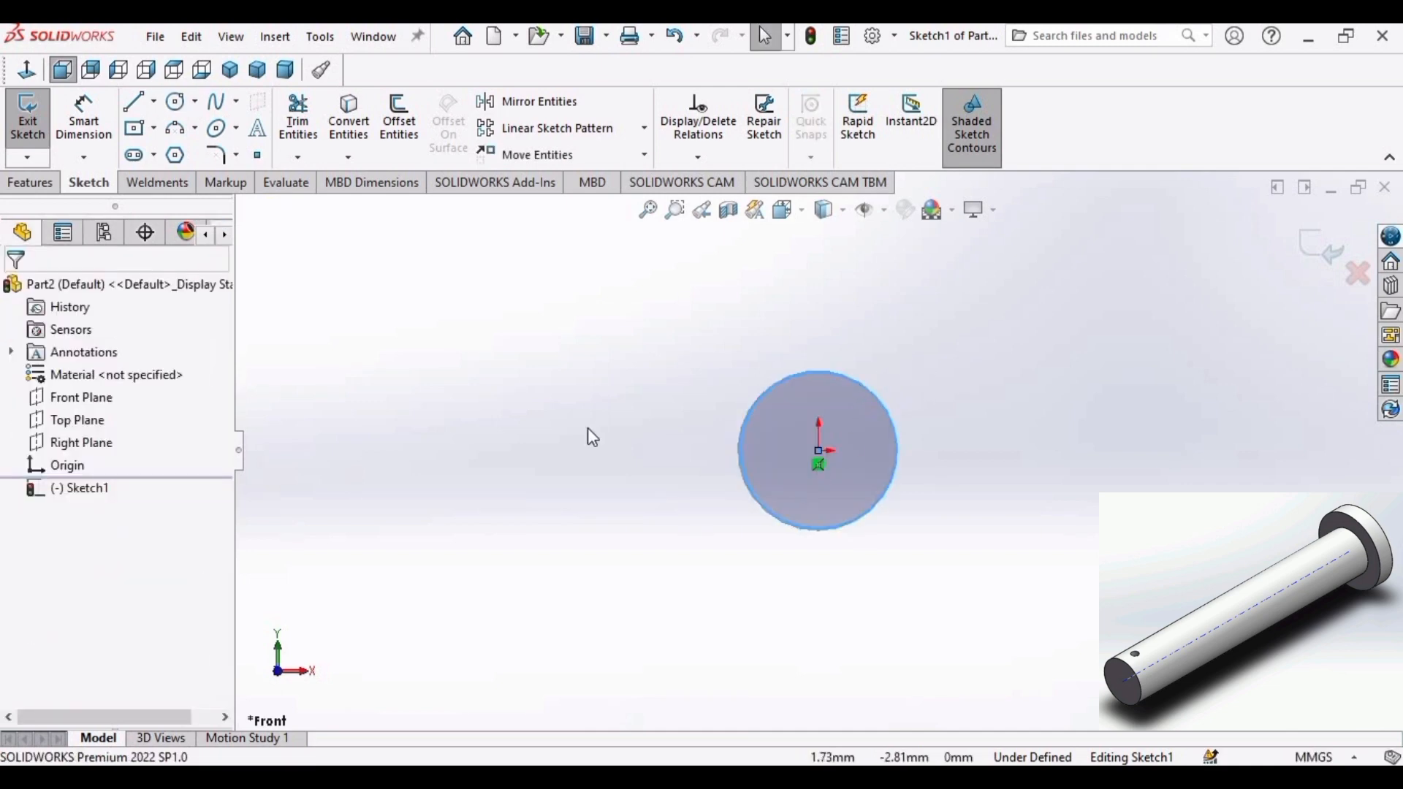
Dimension the circle and set its diameter to 50 mm.
left_click(106, 121)
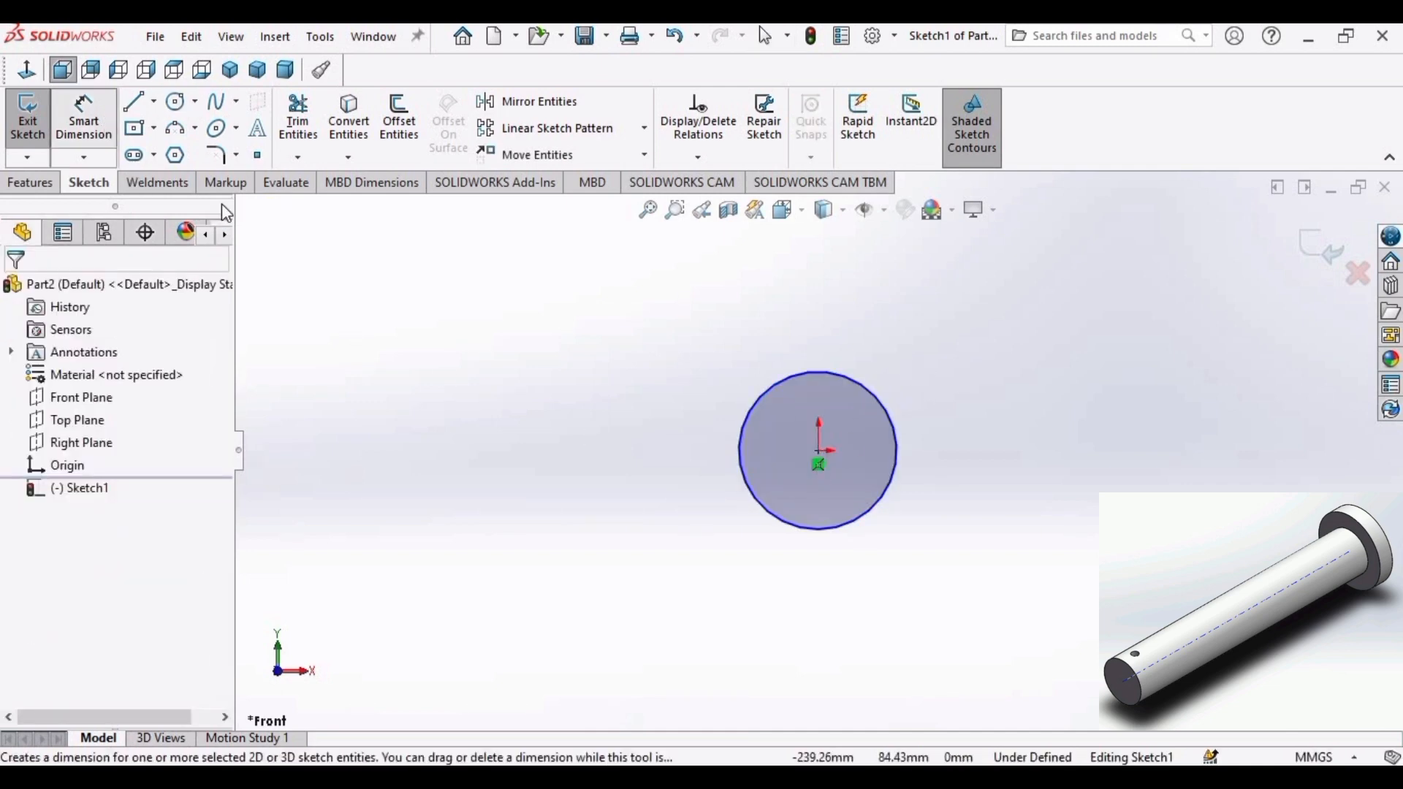
left_click(736, 462)
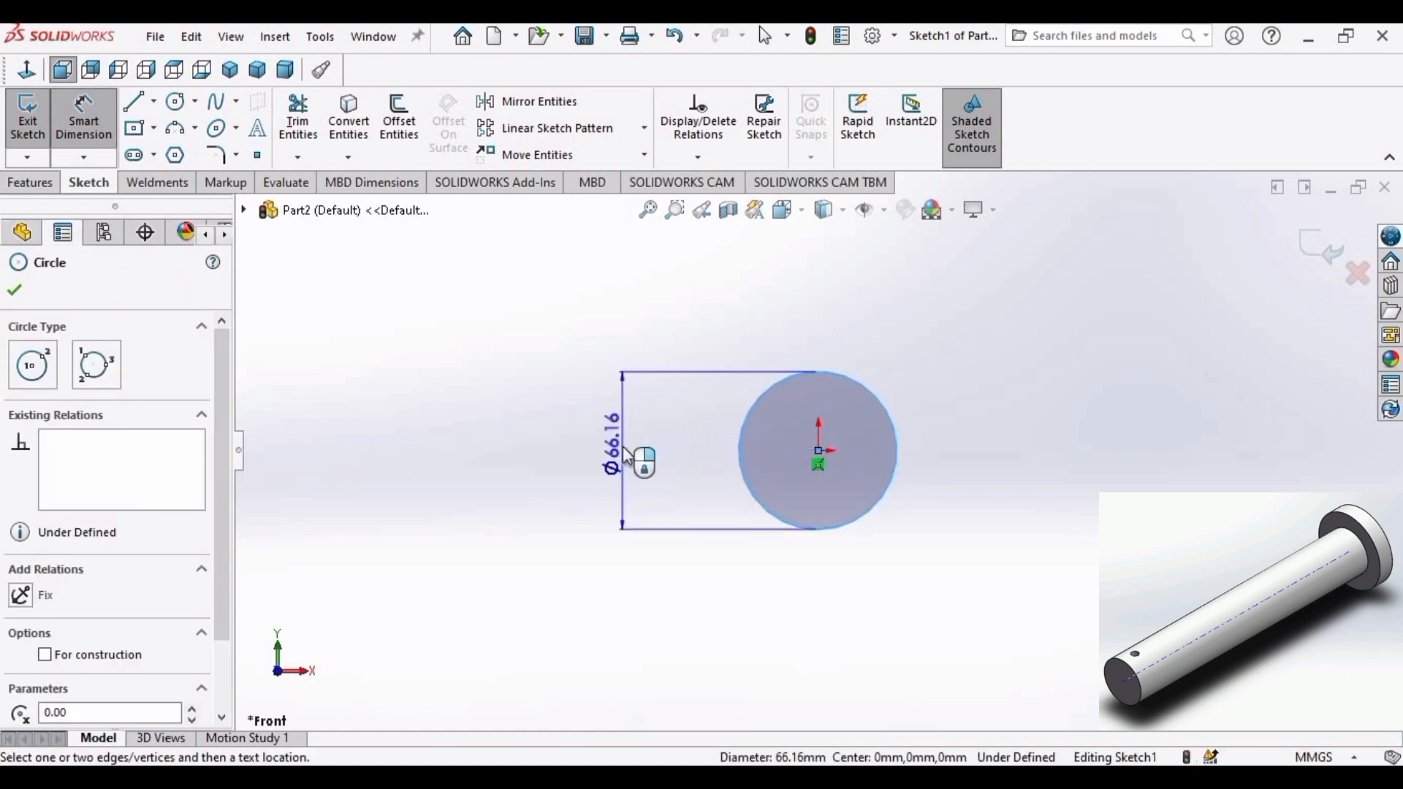
left_click(626, 455)
type("50")
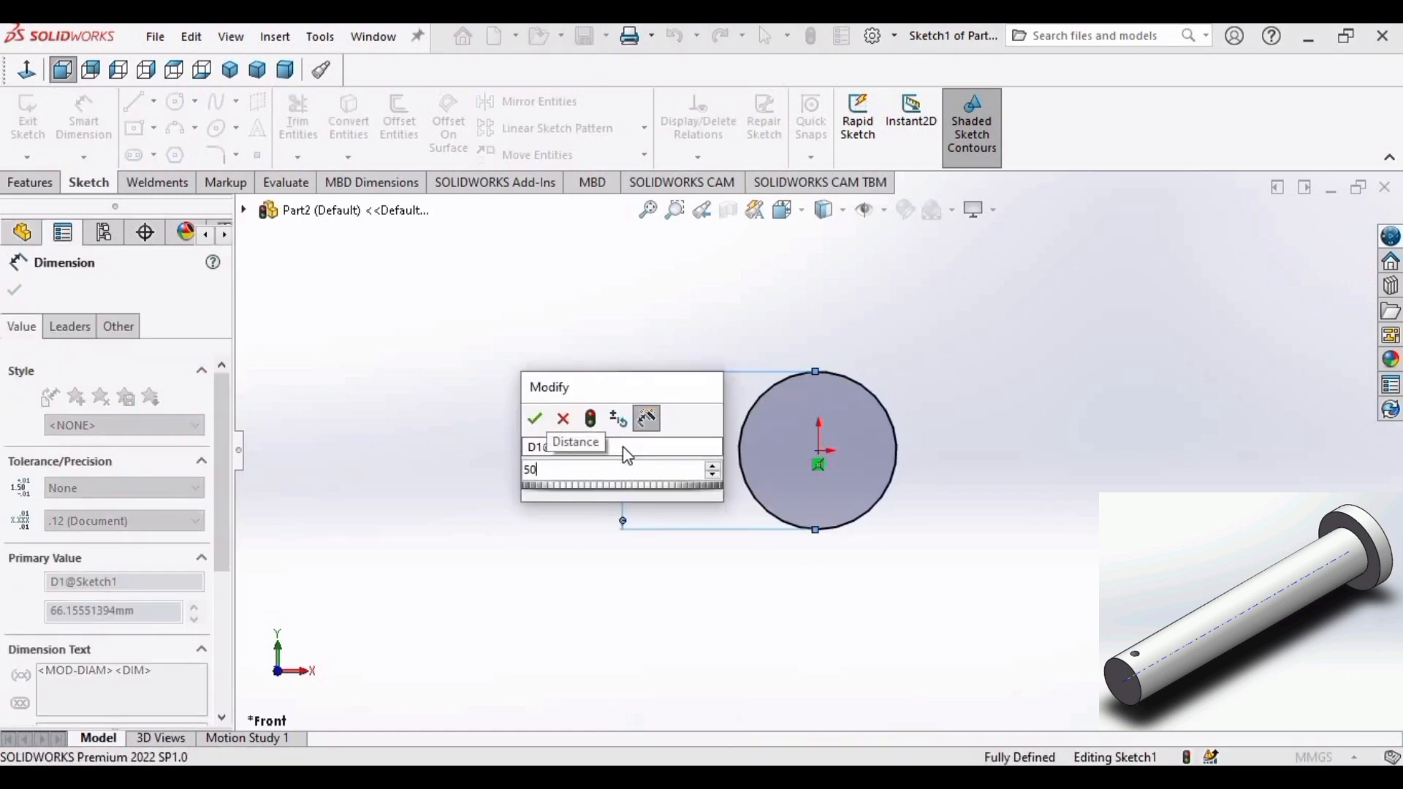
key("Return")
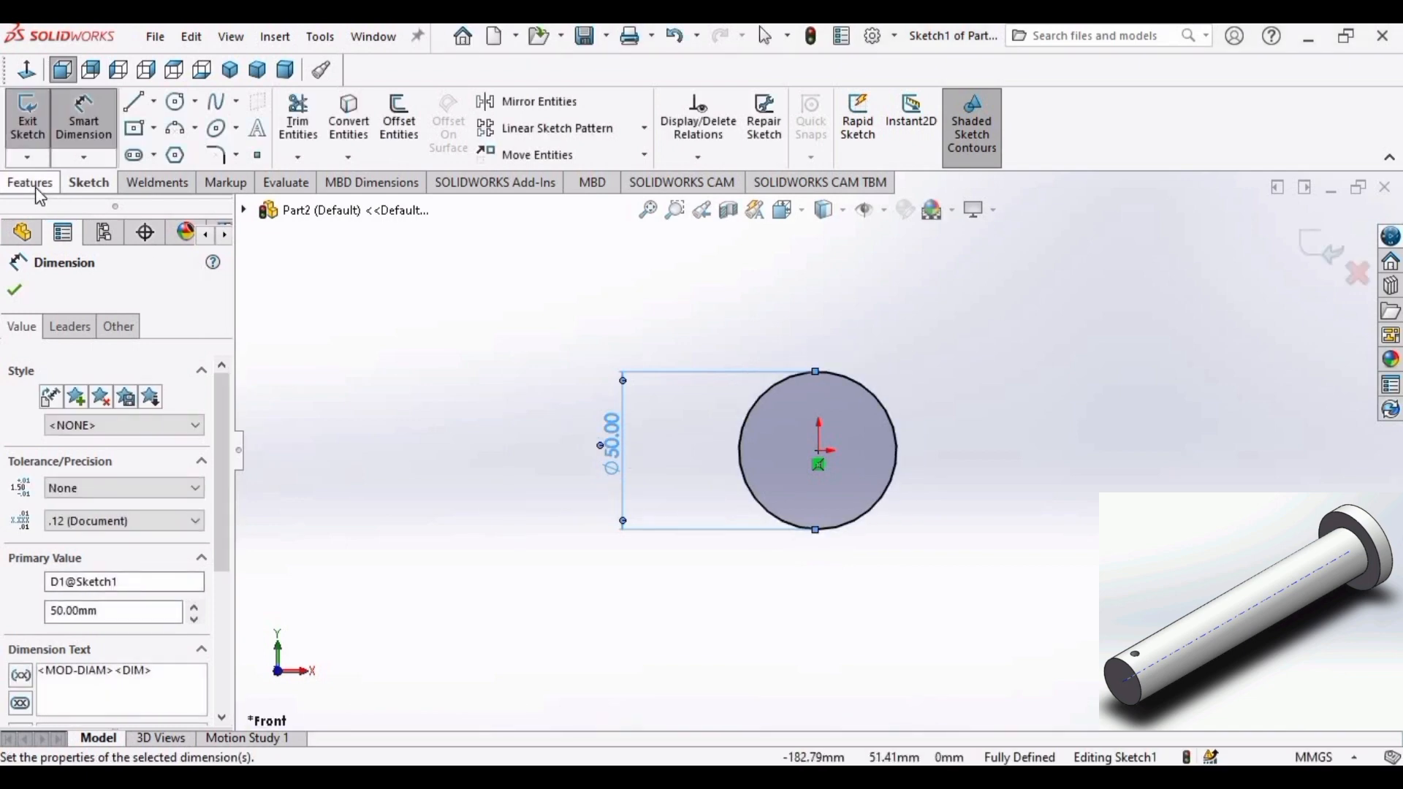
Extrude the 50 mm circle 10 mm with the Mid Plane end condition to form the pin head.
left_click(30, 183)
left_click(38, 122)
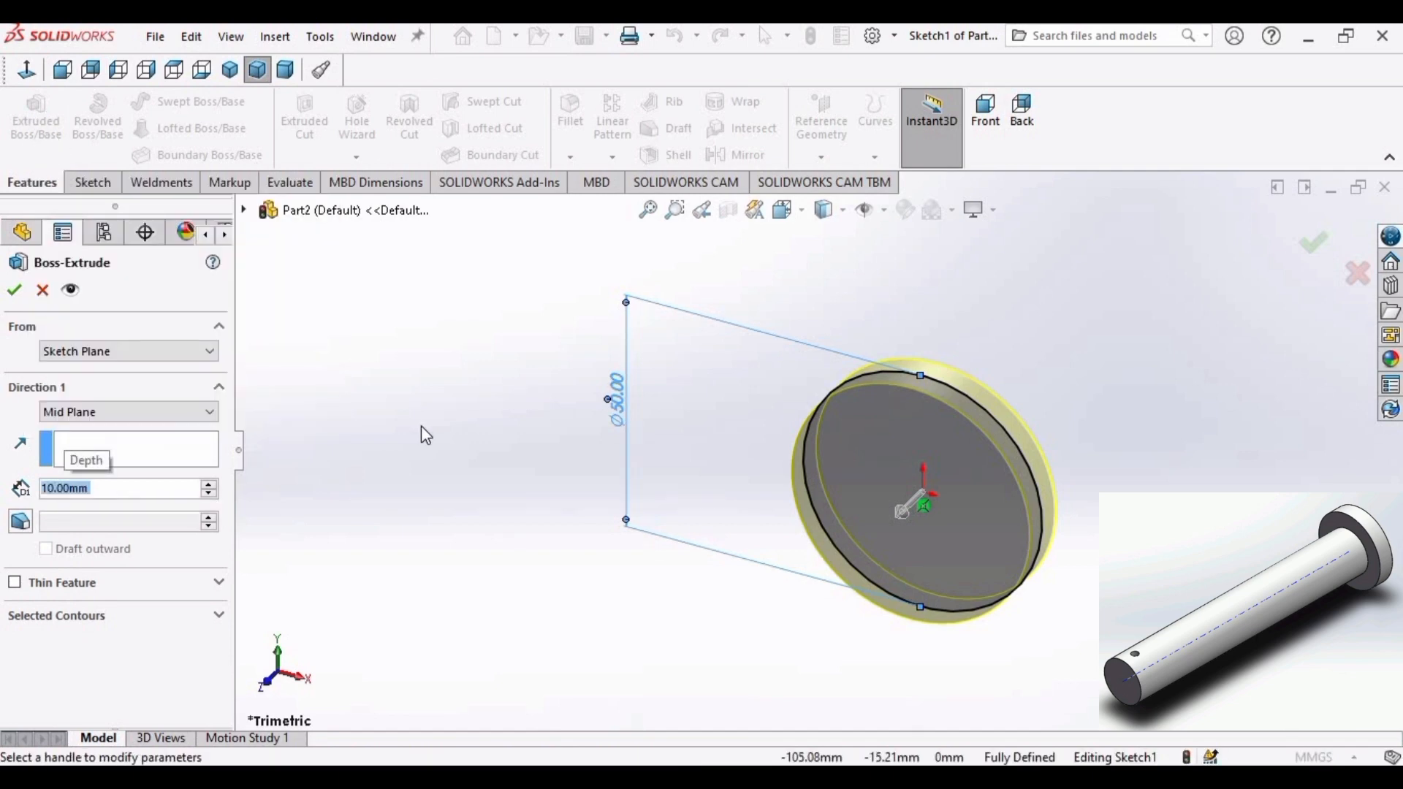
left_click(15, 289)
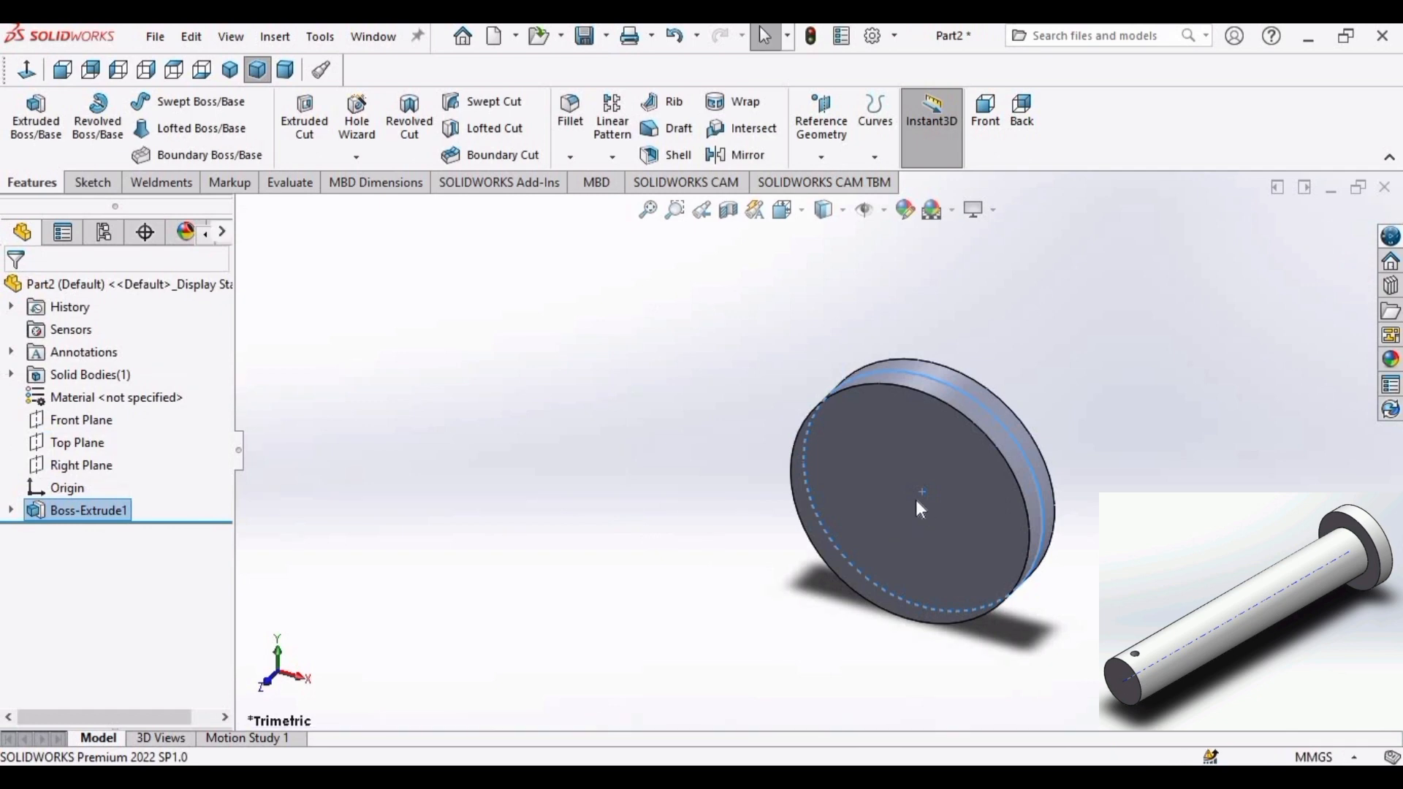
Start a sketch on the disc's front face and draw a circle about 25 mm in diameter centred on the origin.
left_click(921, 509)
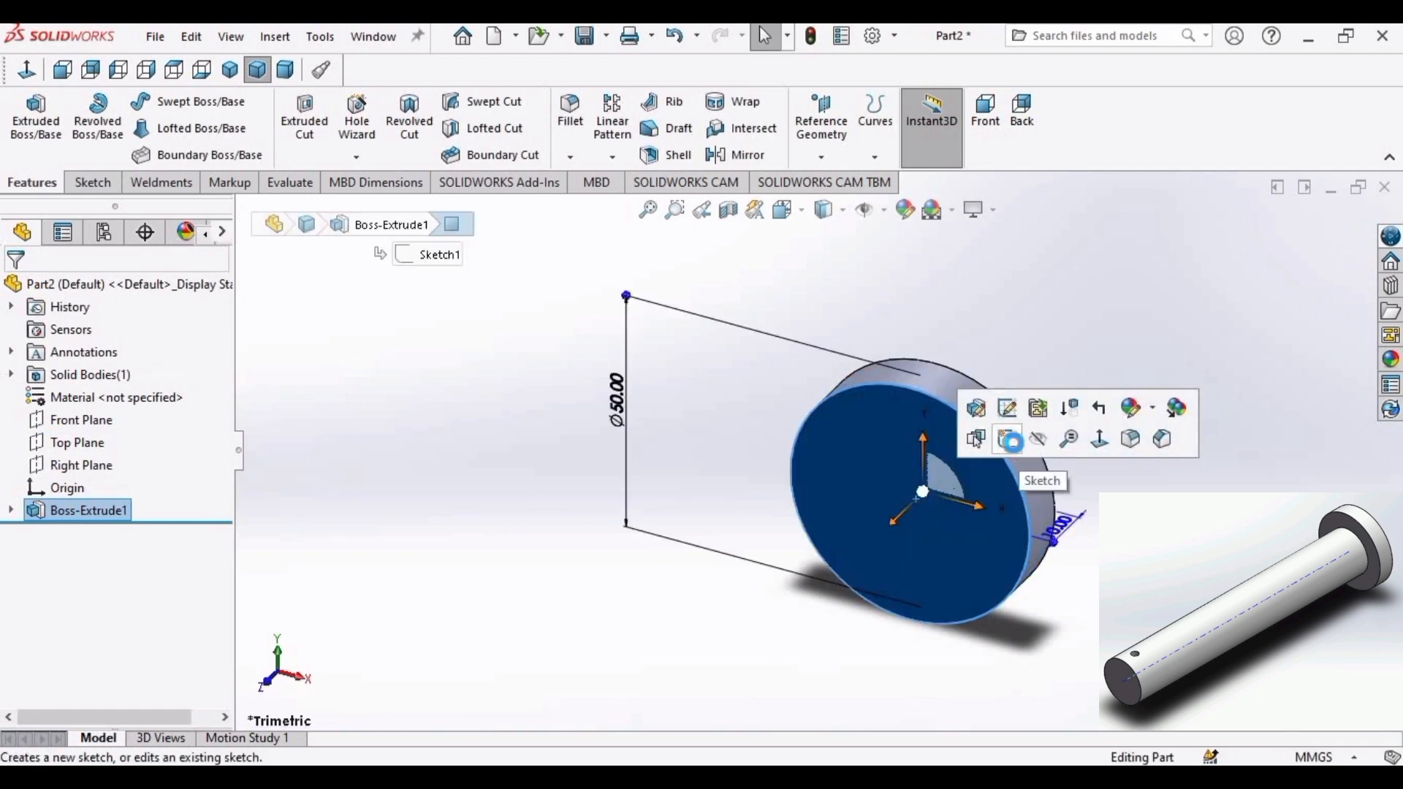
left_click(1013, 441)
left_click(175, 105)
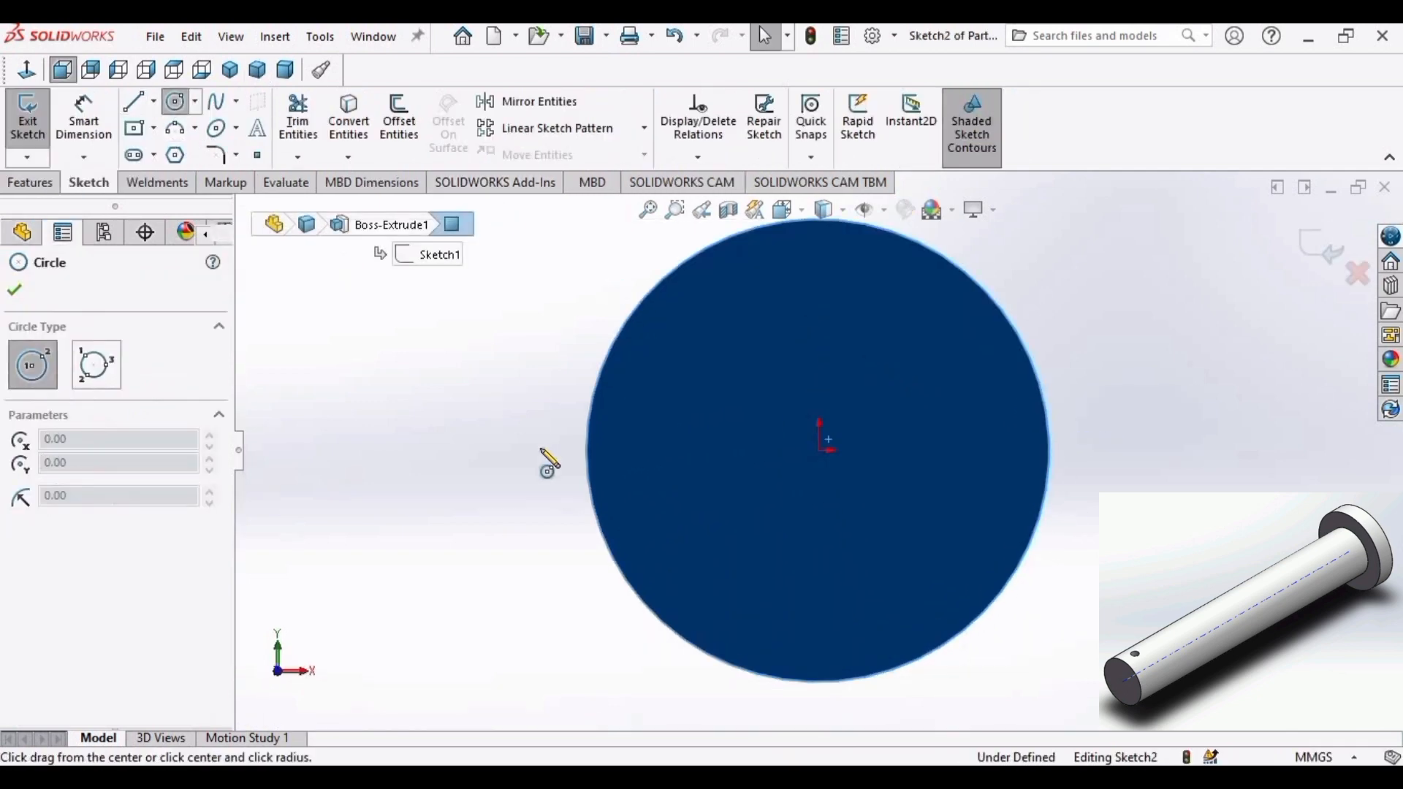
left_click(820, 450)
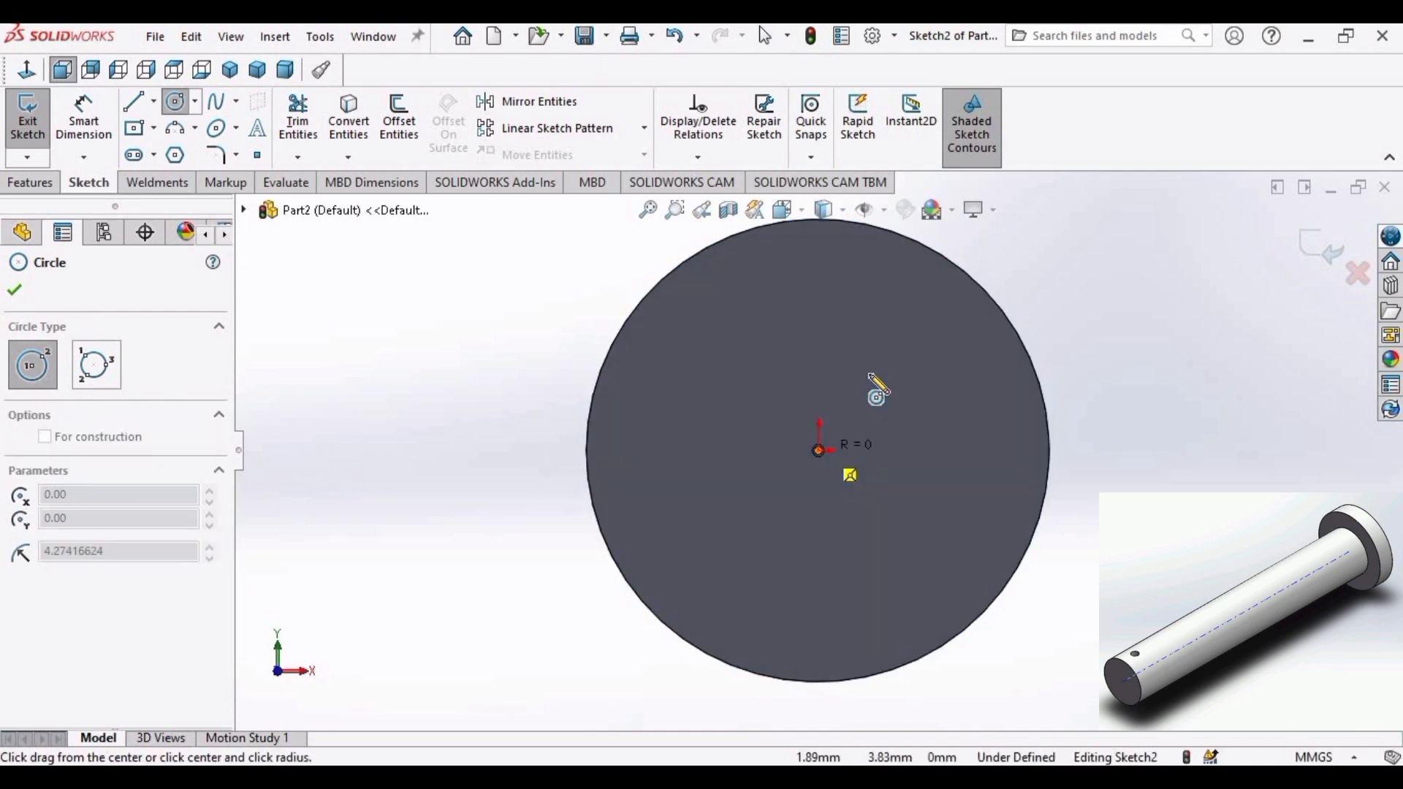
left_click(884, 361)
key("Escape")
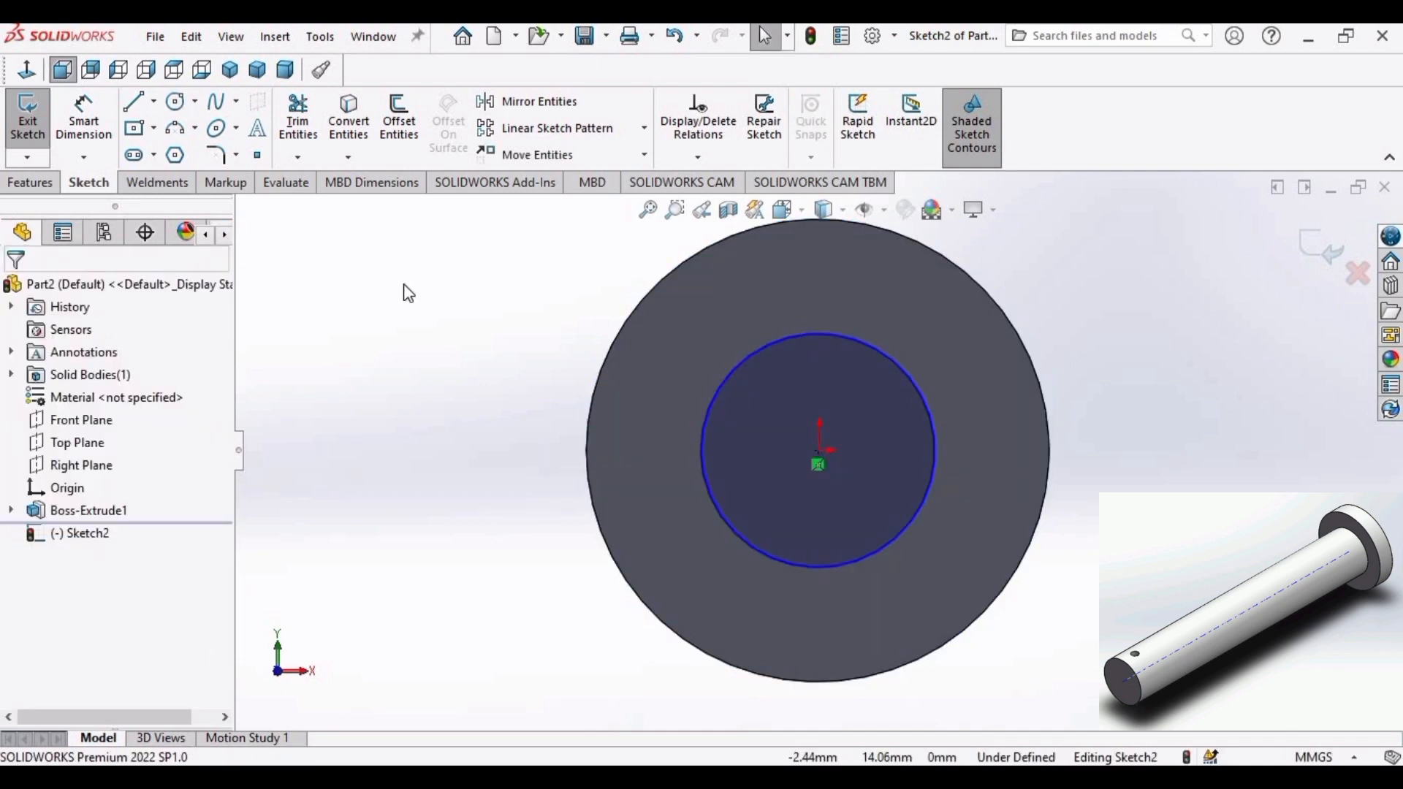
Dimension the circle on the disc's face and set its diameter to 30 mm.
left_click(117, 132)
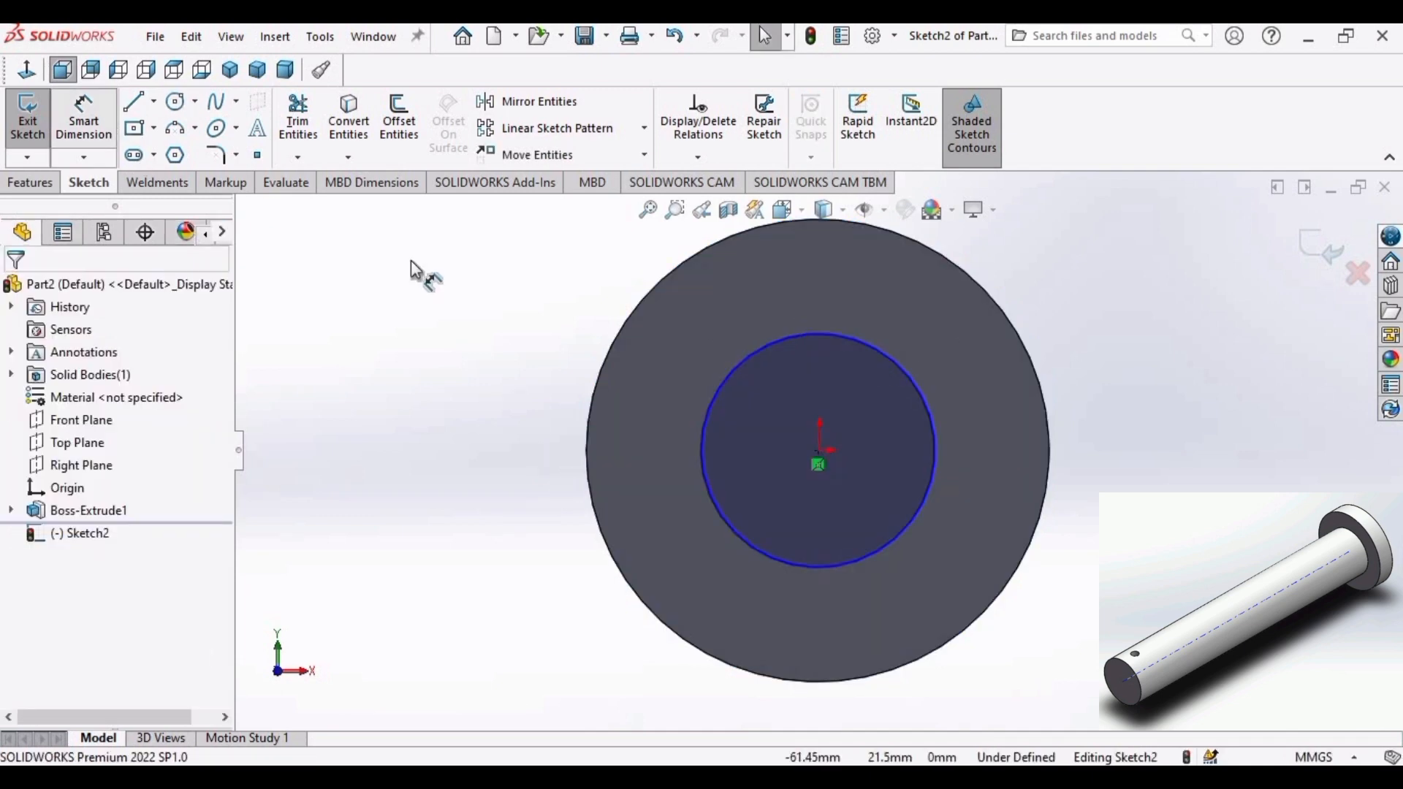
left_click(713, 494)
left_click(447, 465)
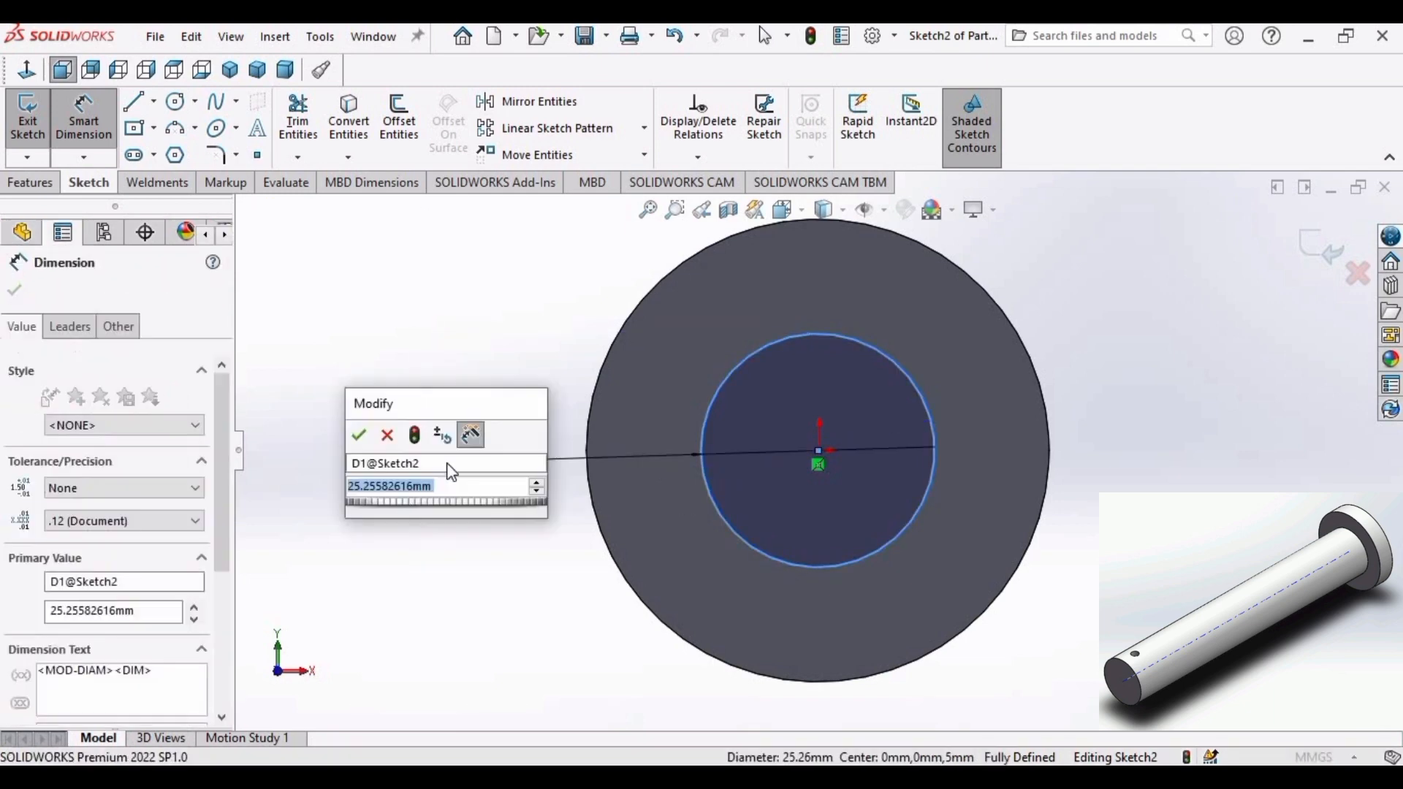
type("30")
key("Return")
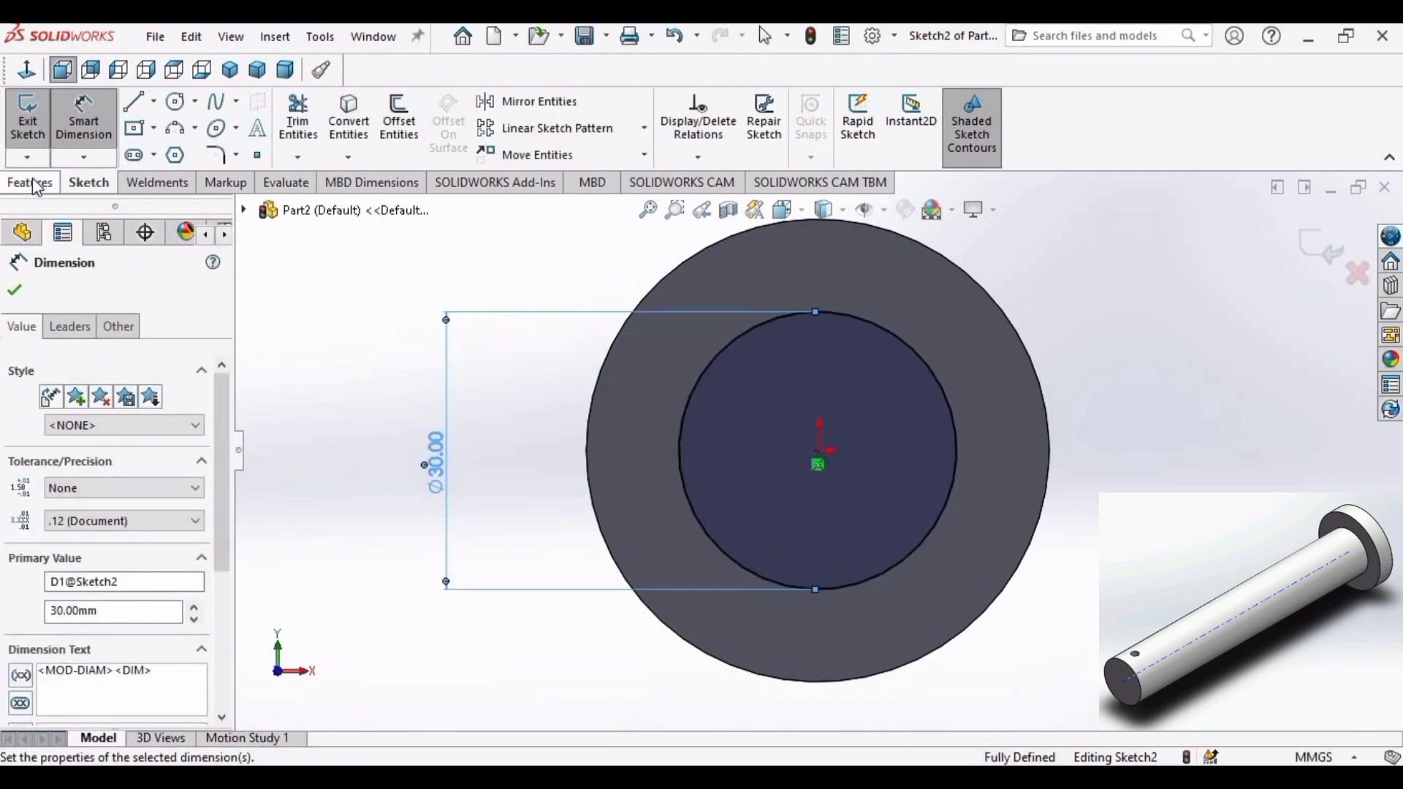
Extrude the 30 mm circle 185 mm with the Blind end condition to form the pin shaft.
left_click(33, 183)
left_click(36, 117)
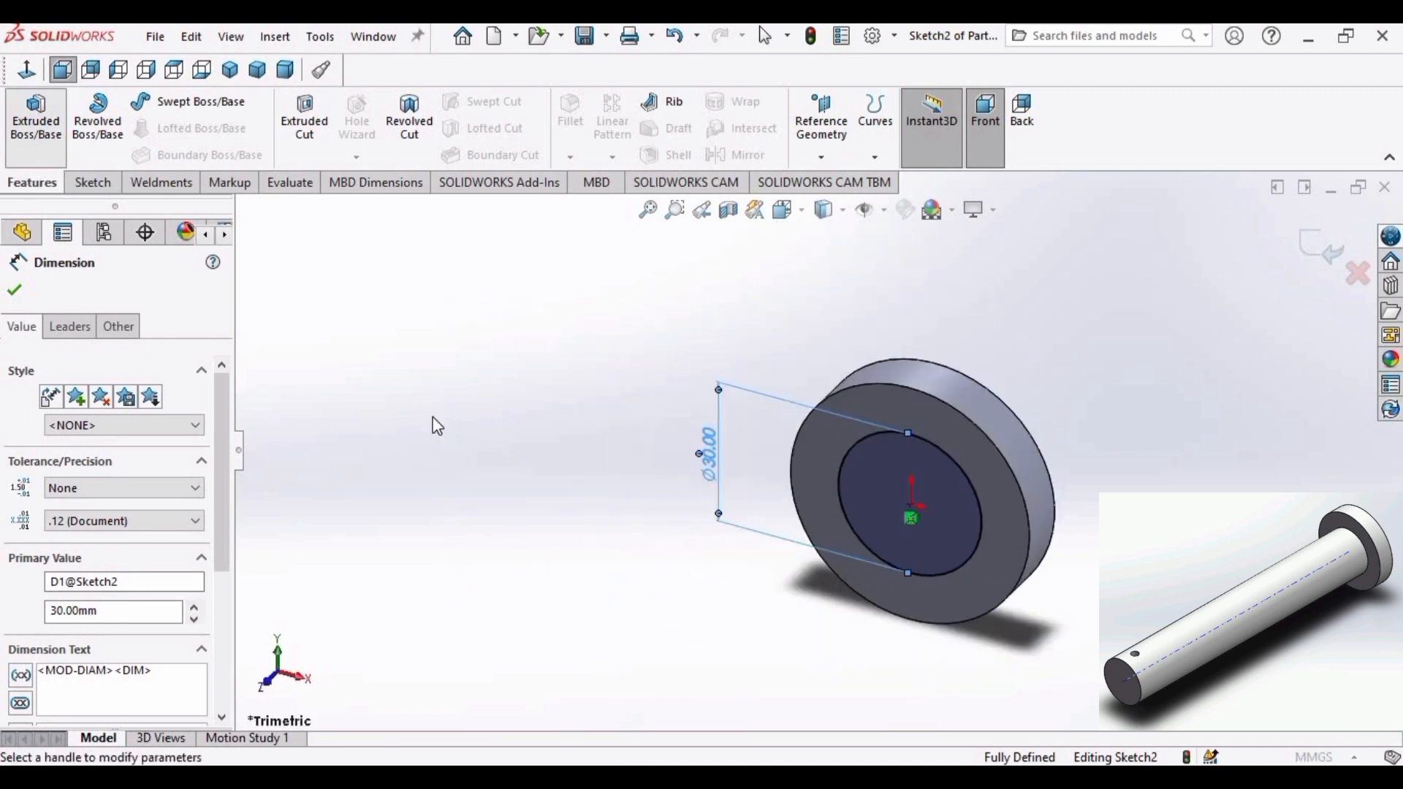
type("185")
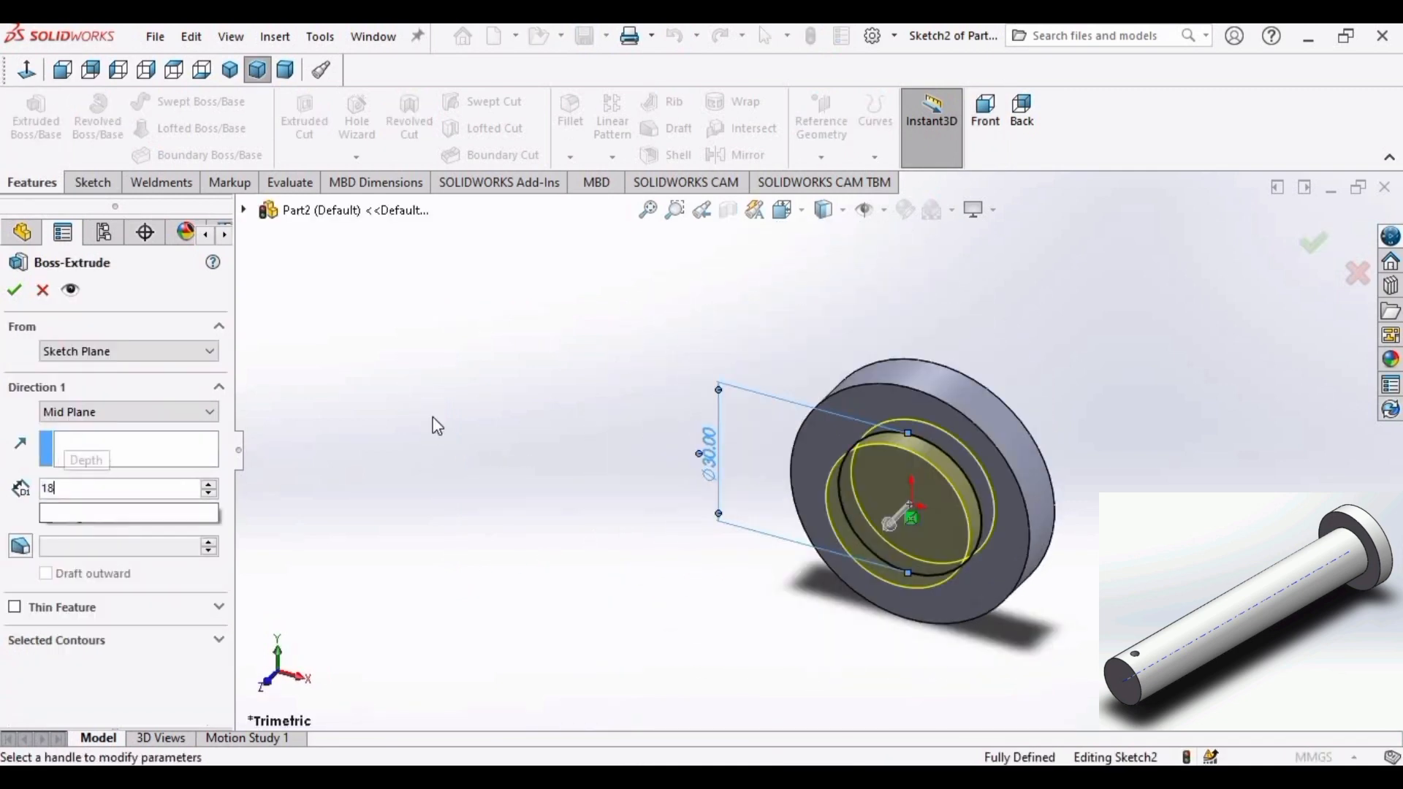
key("Return")
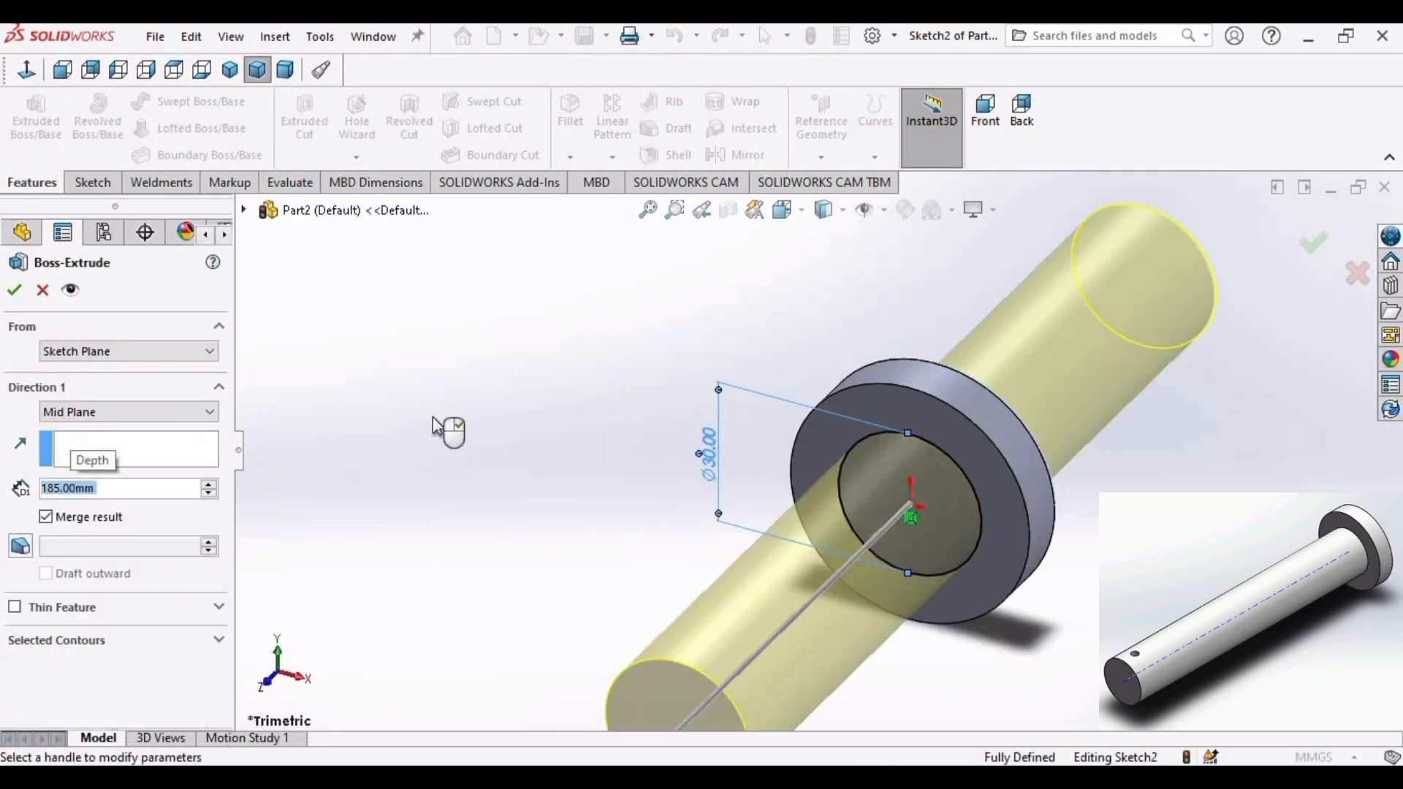
left_click(206, 412)
left_click(188, 431)
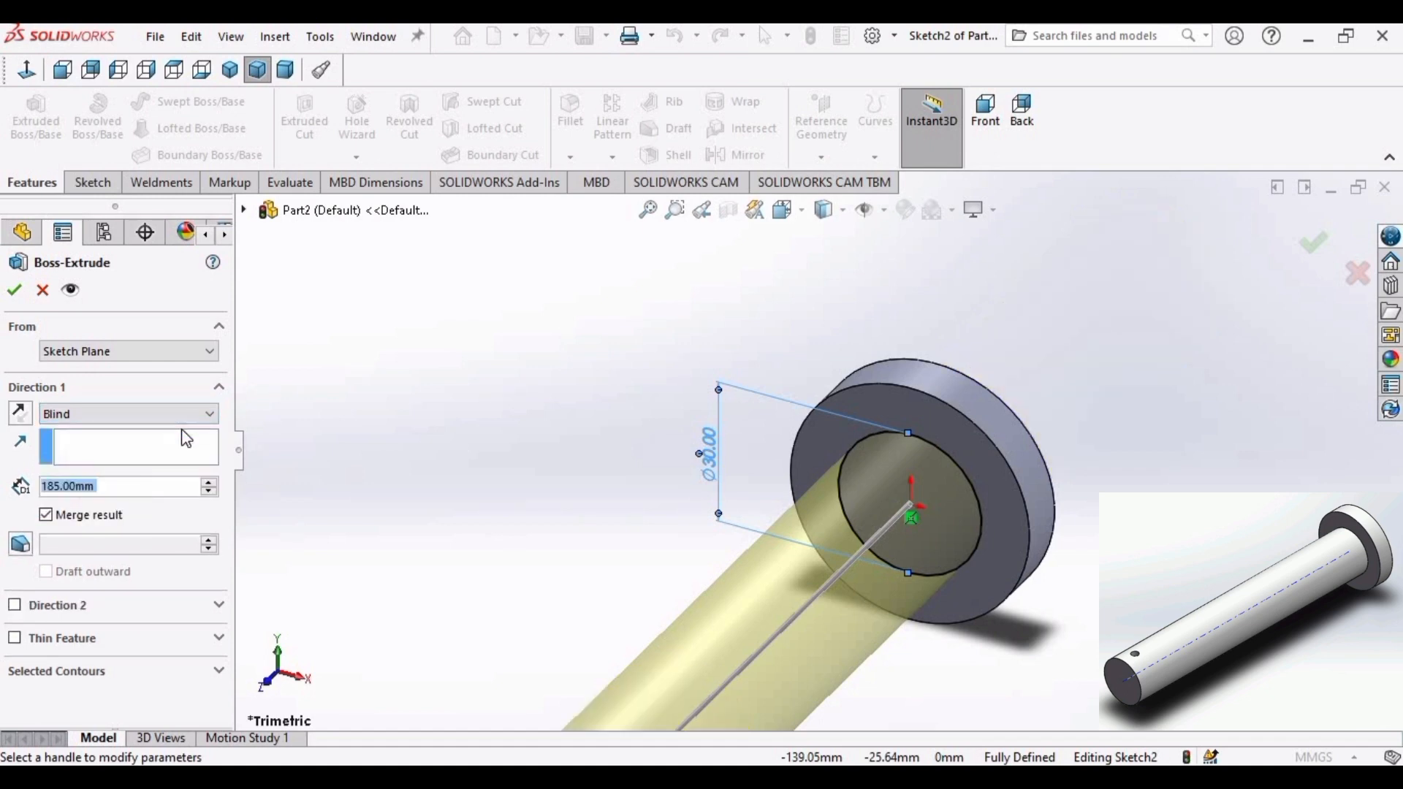
key("f")
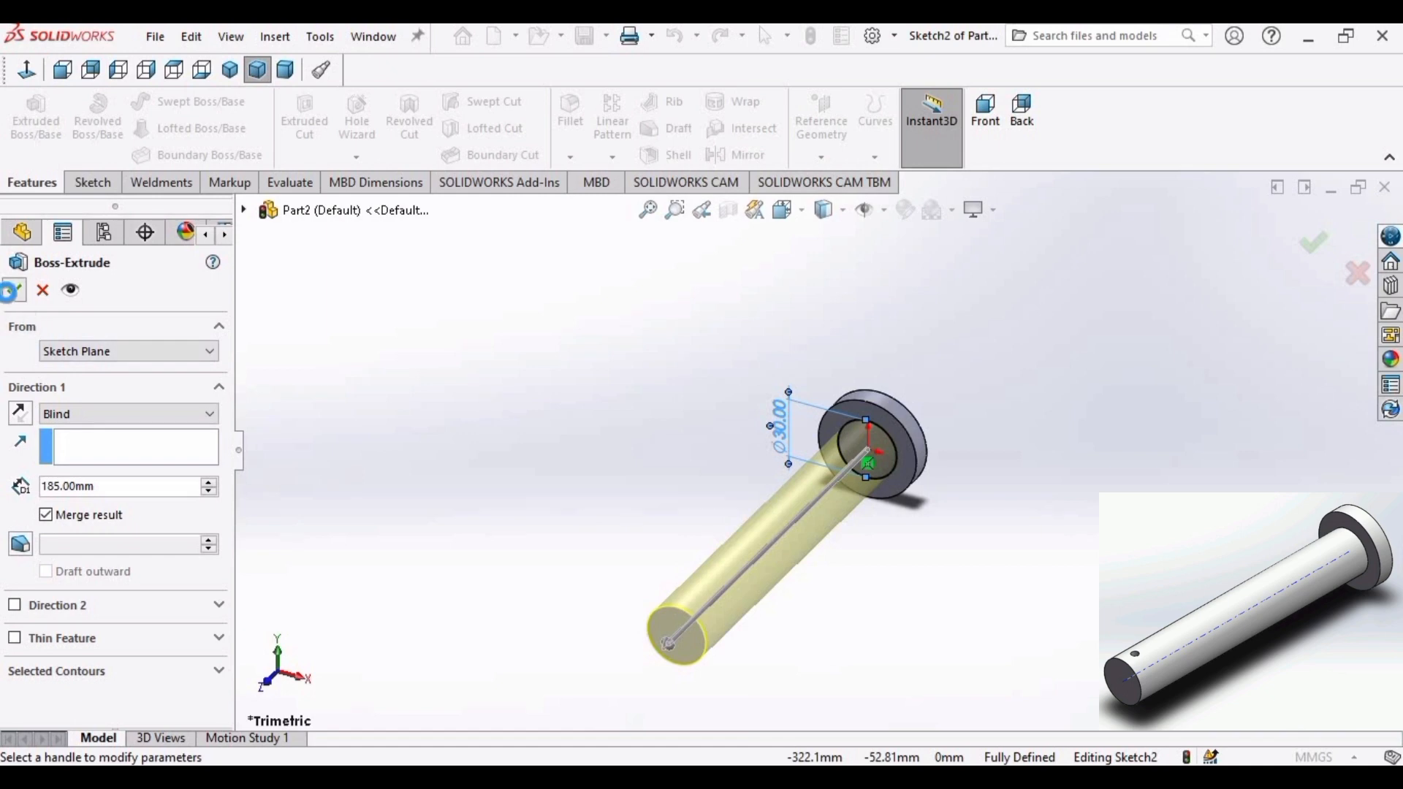
left_click(10, 291)
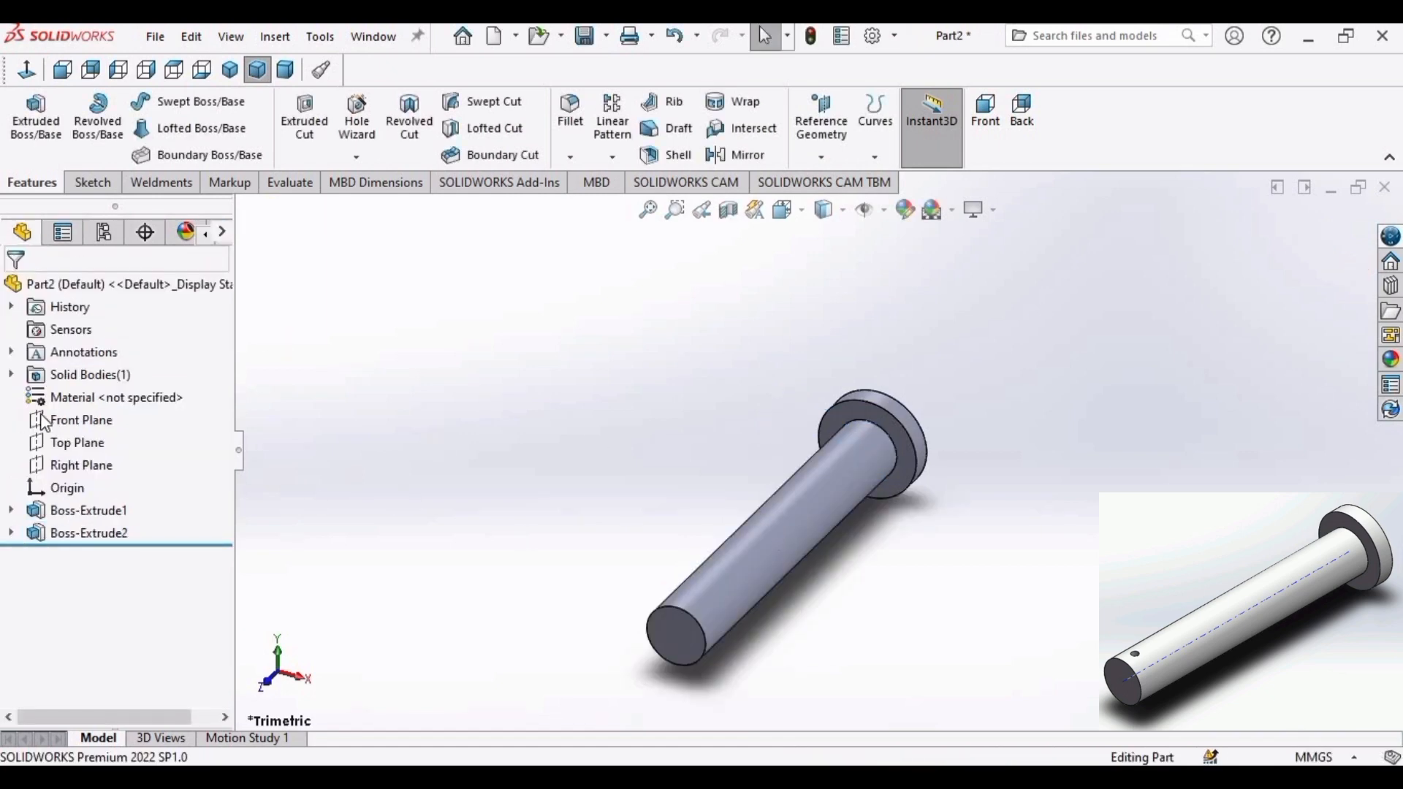
Start a sketch on the Top Plane and draw a circle about 7 mm in diameter on the shaft axis near its free end.
left_click(73, 444)
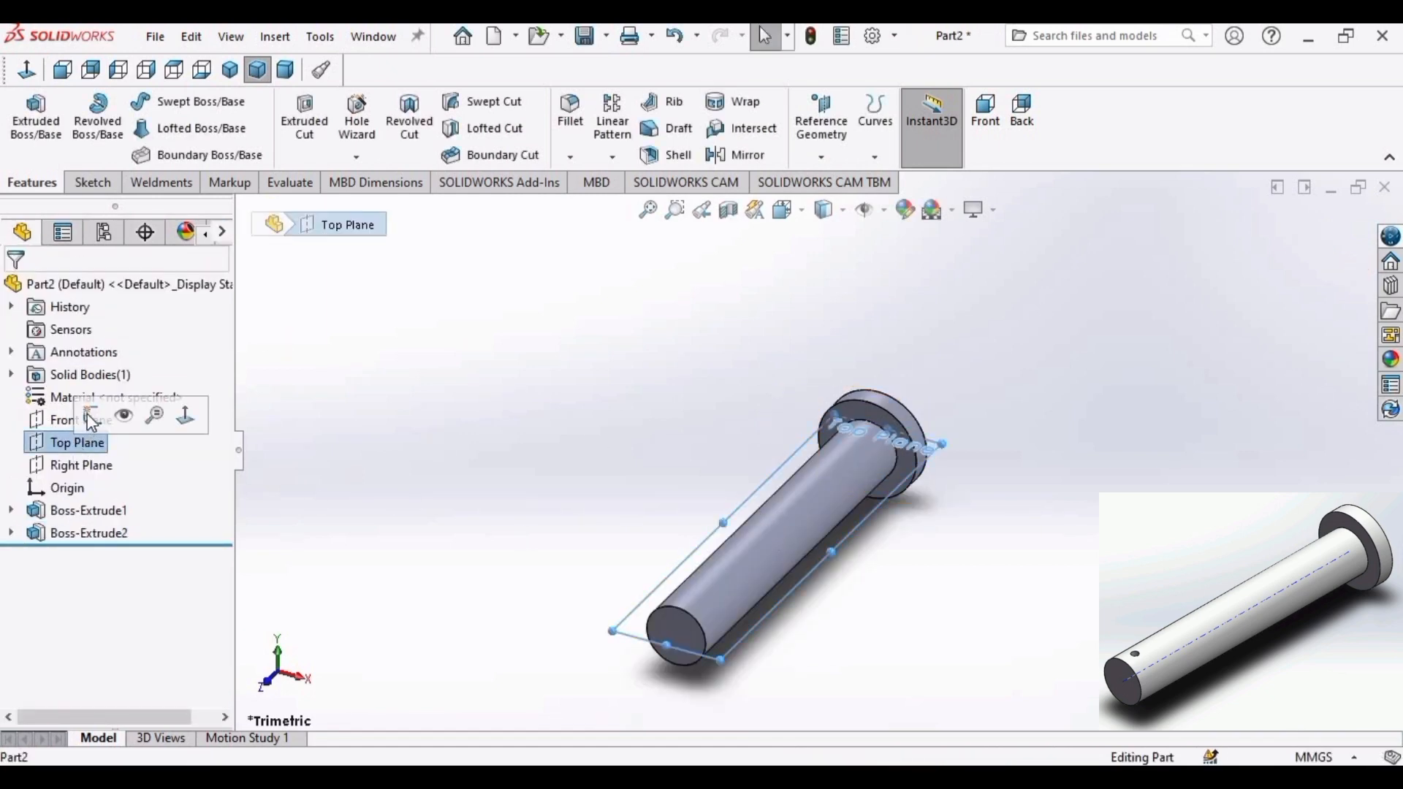
left_click(88, 414)
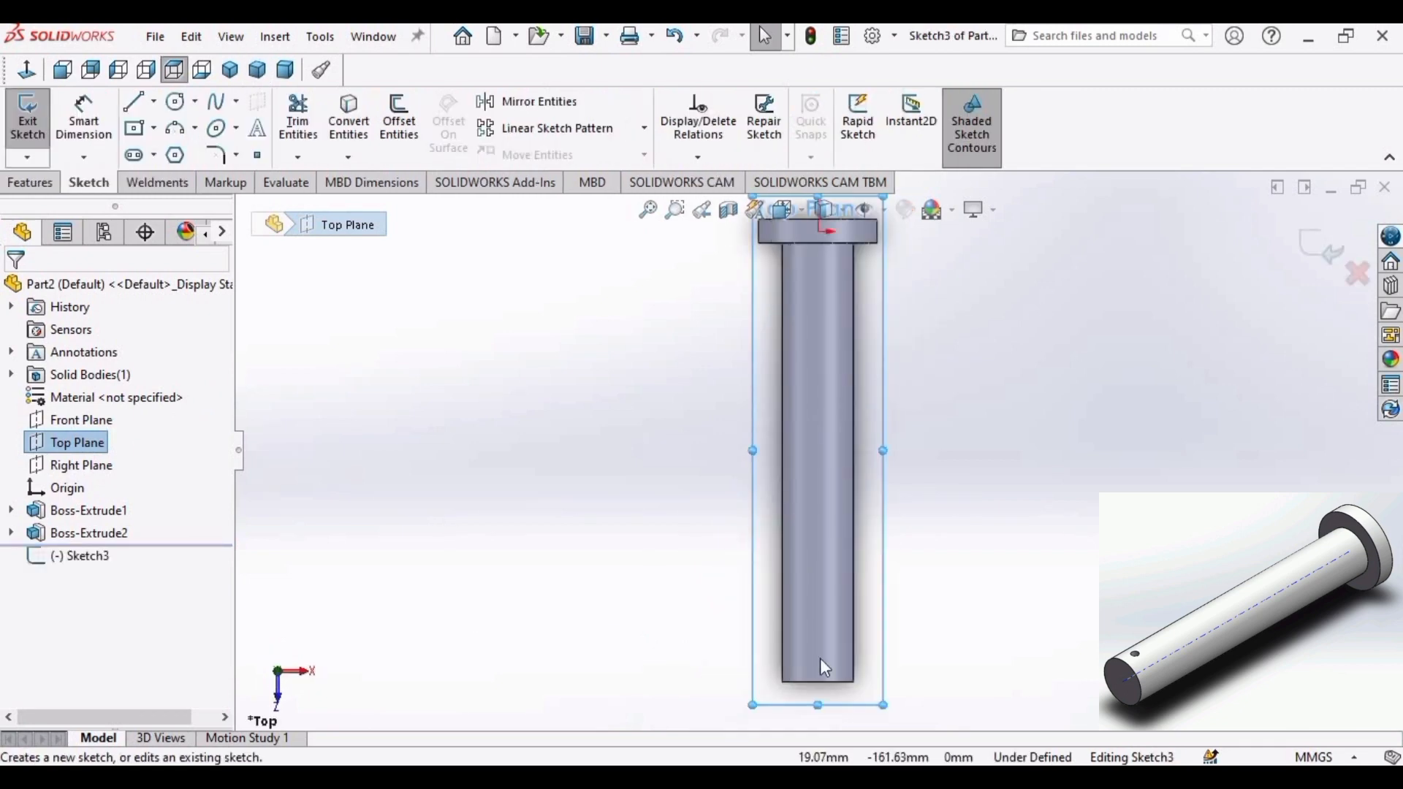
left_click(176, 101)
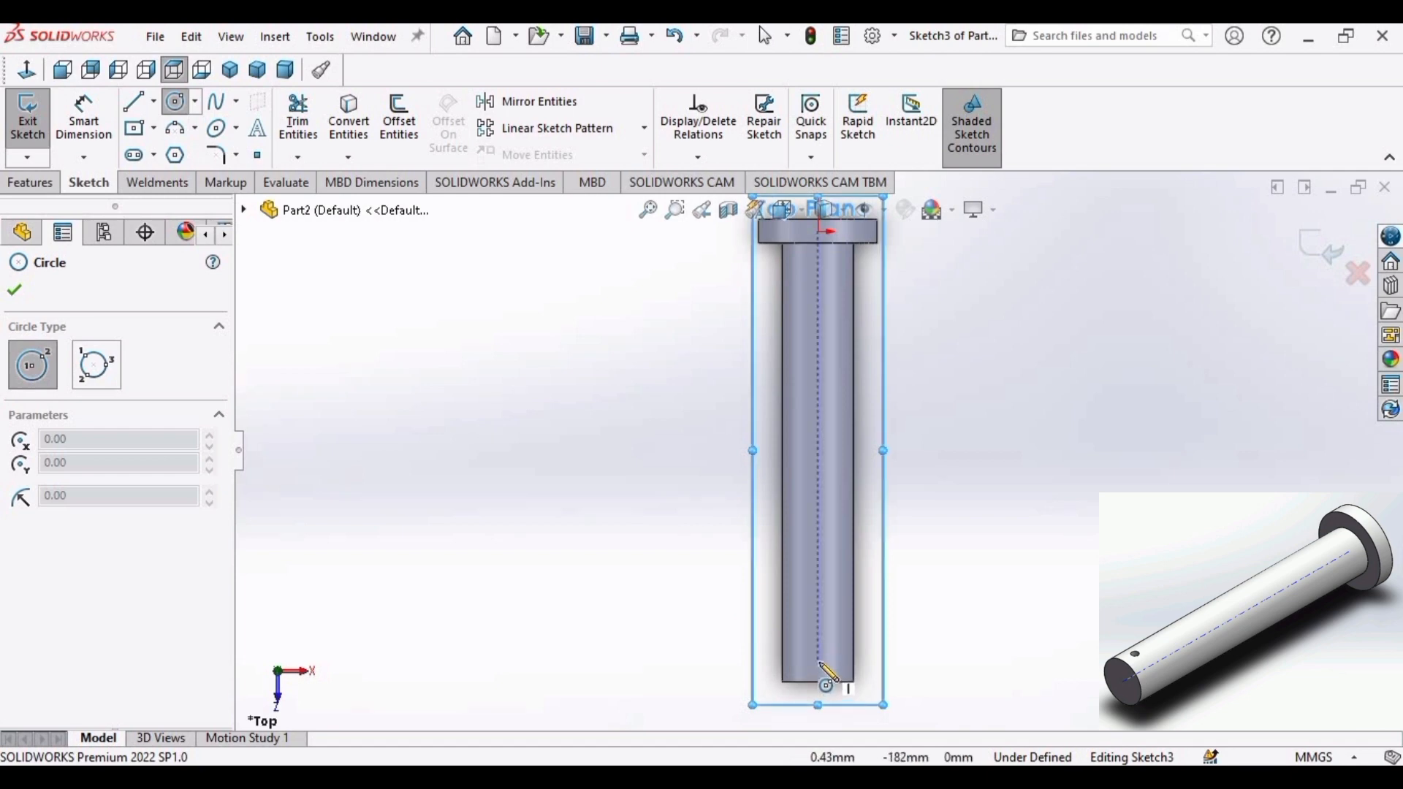
left_click(818, 662)
left_click(823, 664)
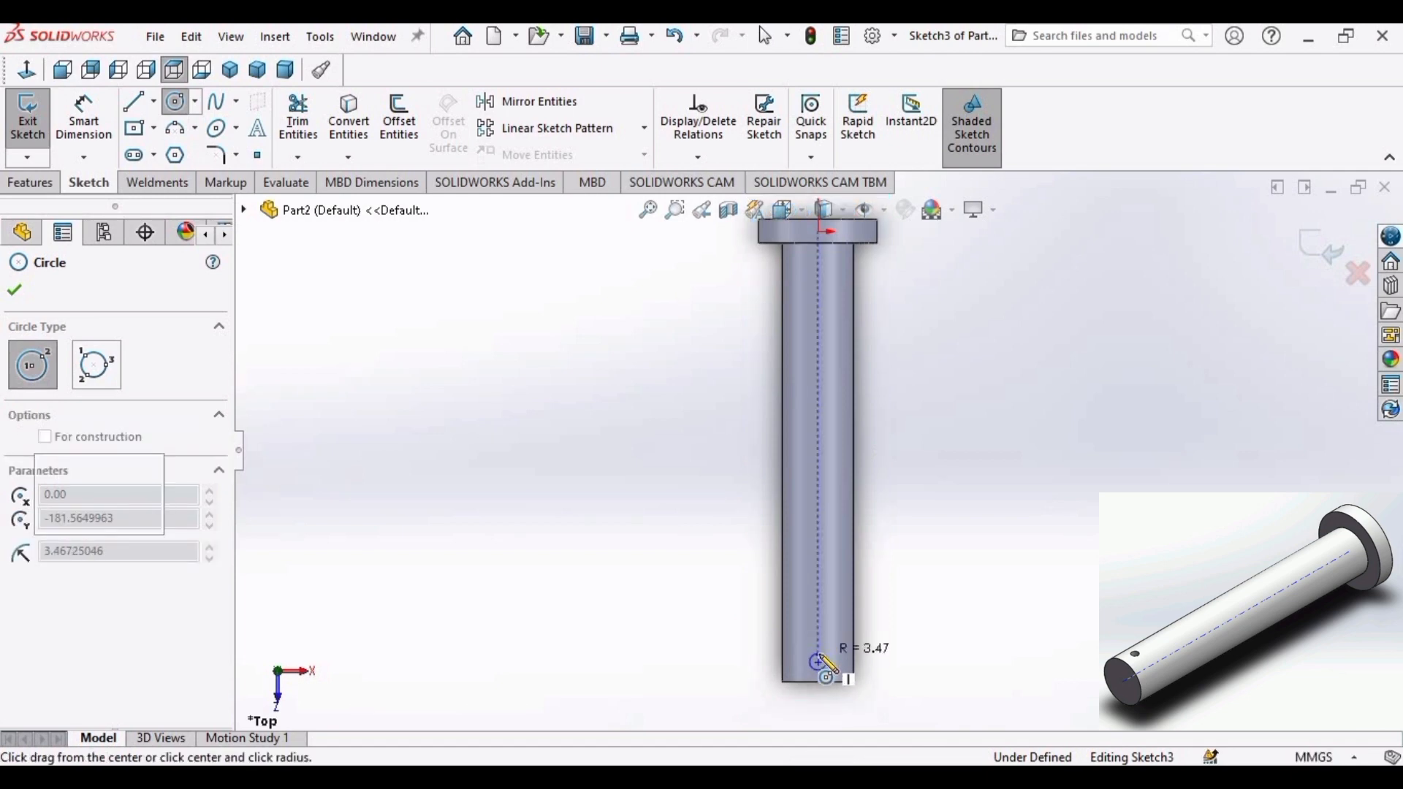
key("Escape")
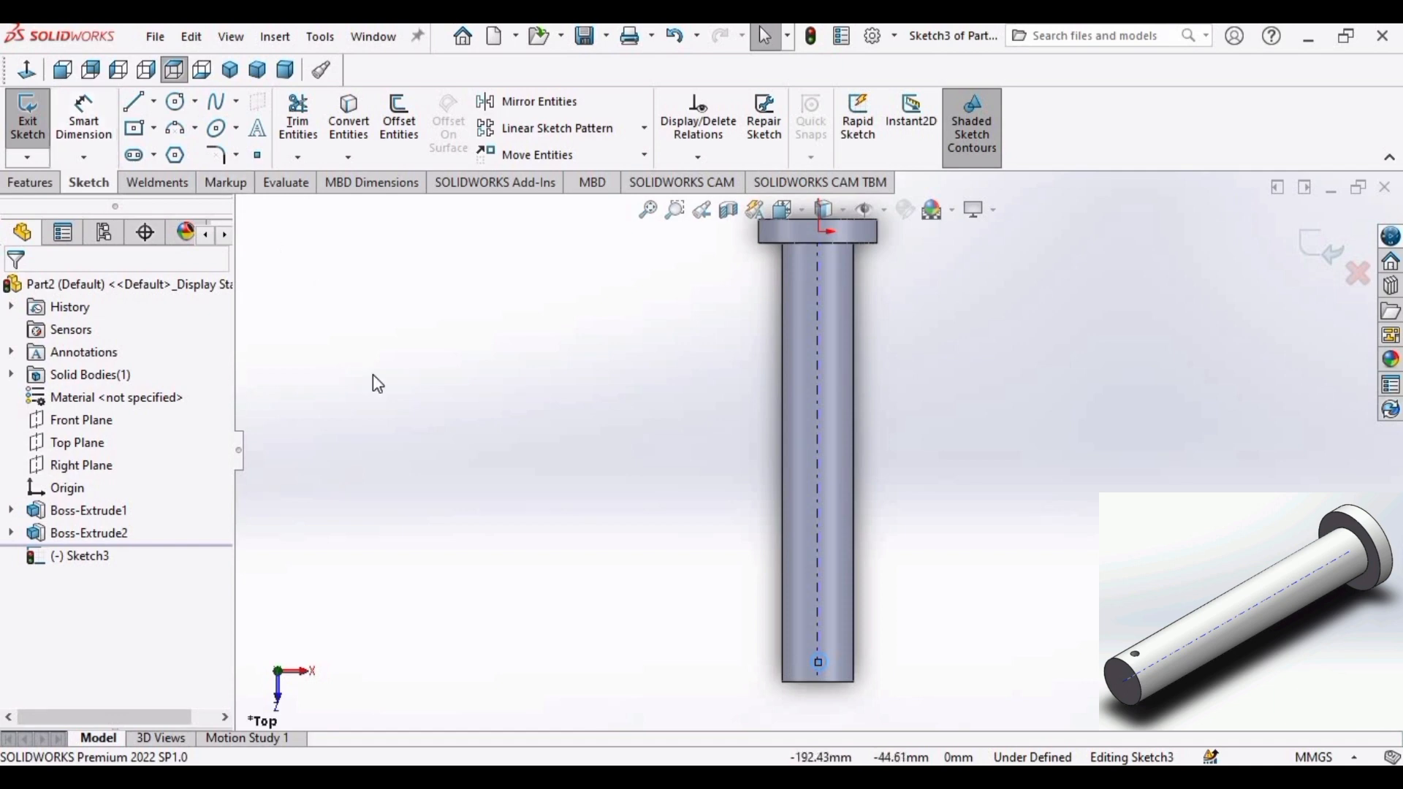
Dimension the small circle near the shaft's end and set its diameter to 5 mm.
left_click(101, 134)
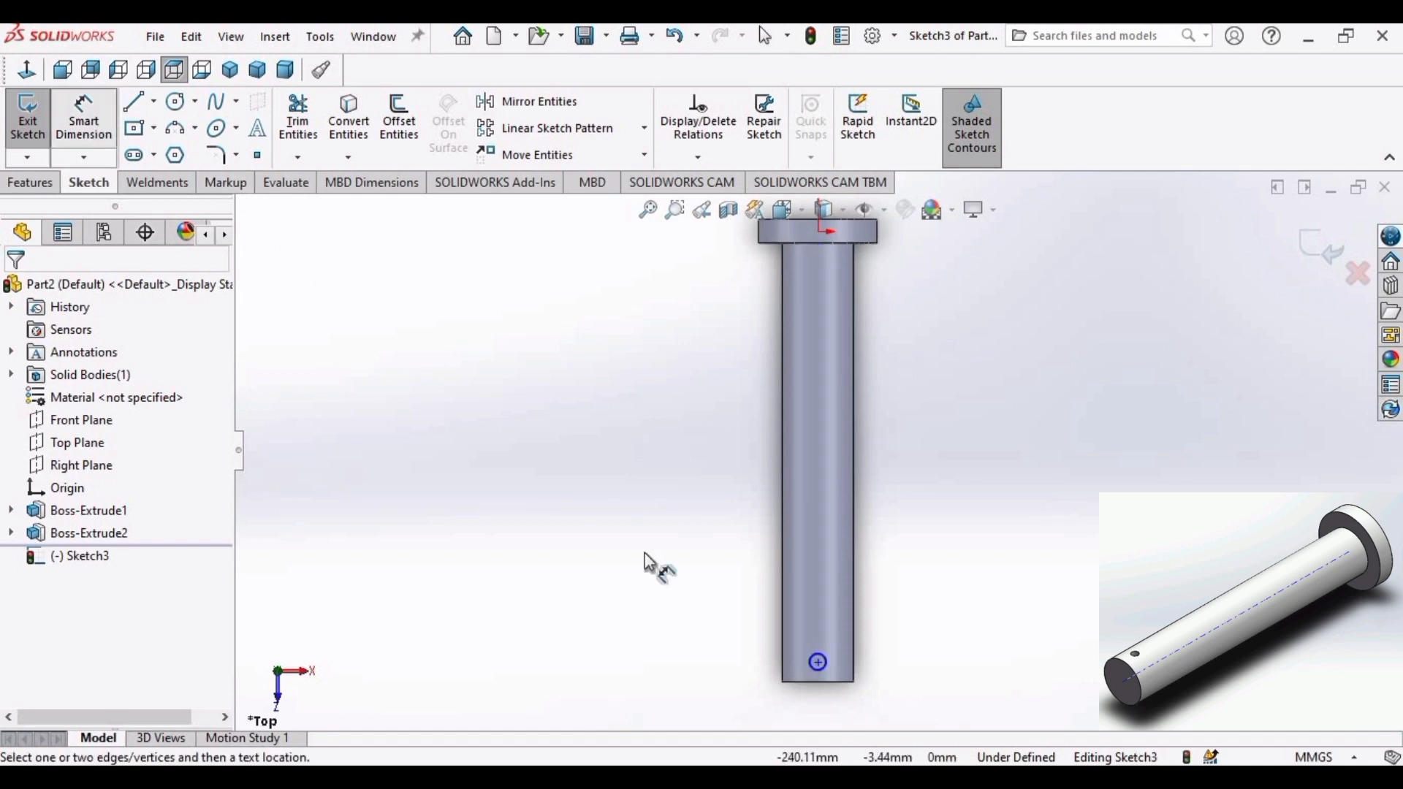
left_click(819, 662)
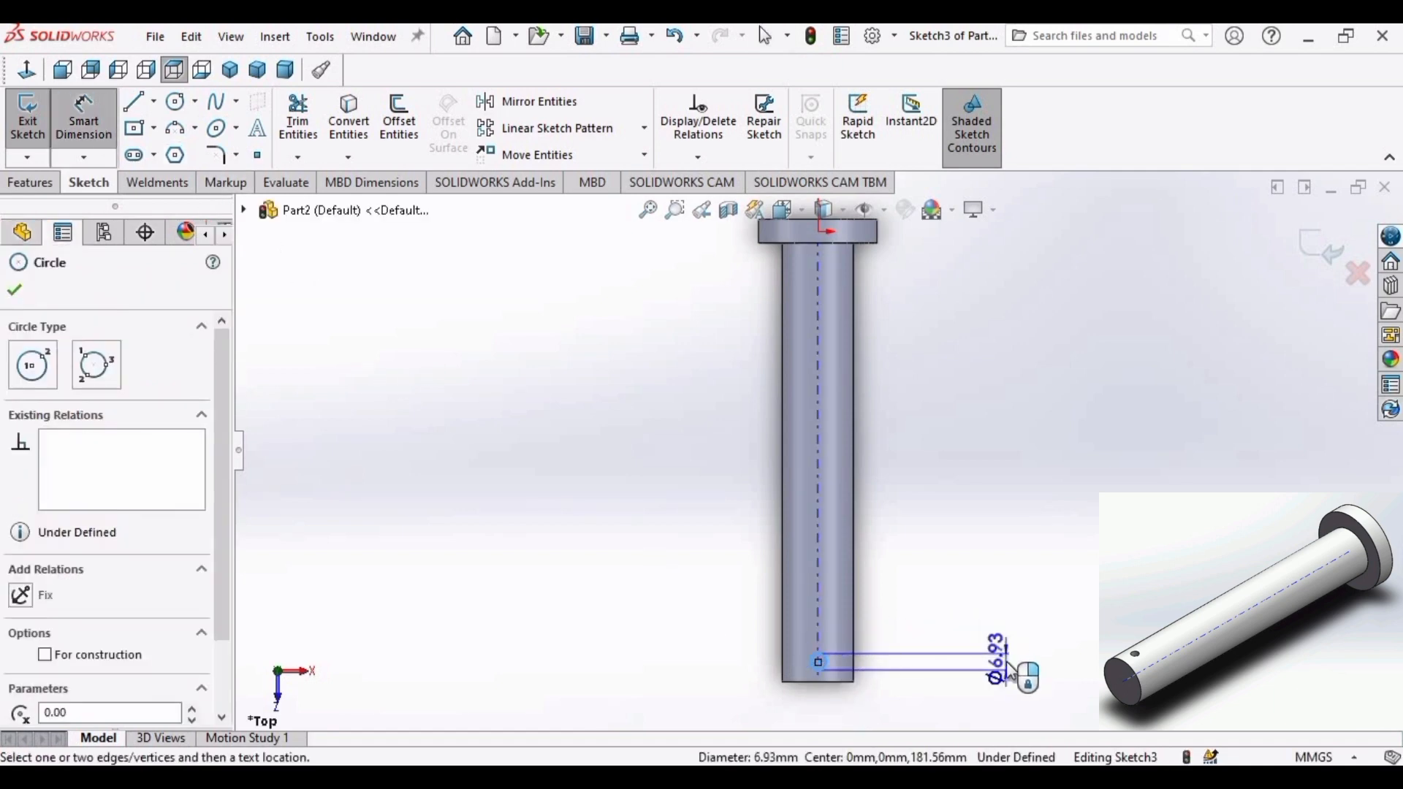
left_click(1011, 671)
type("5")
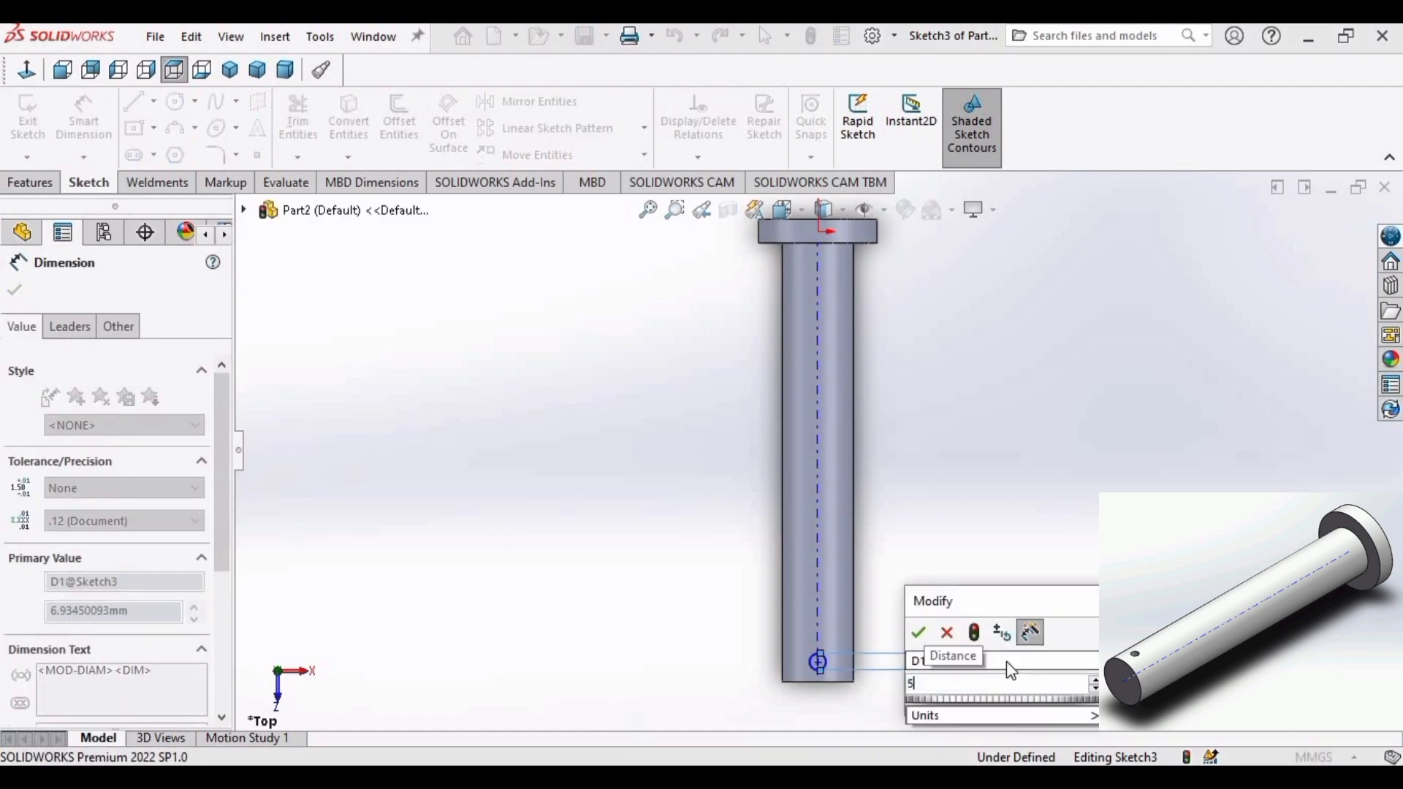
key("Return")
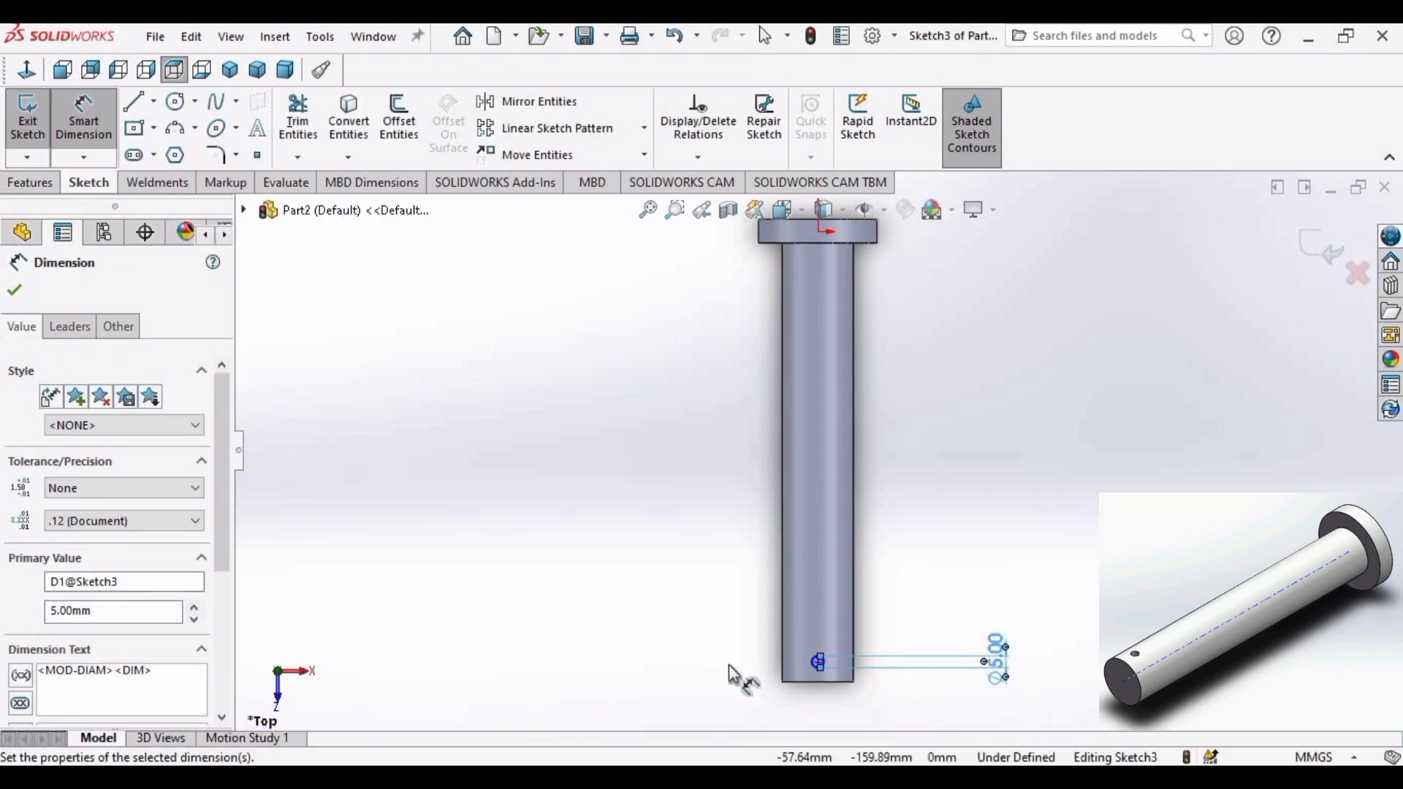
left_click(663, 638)
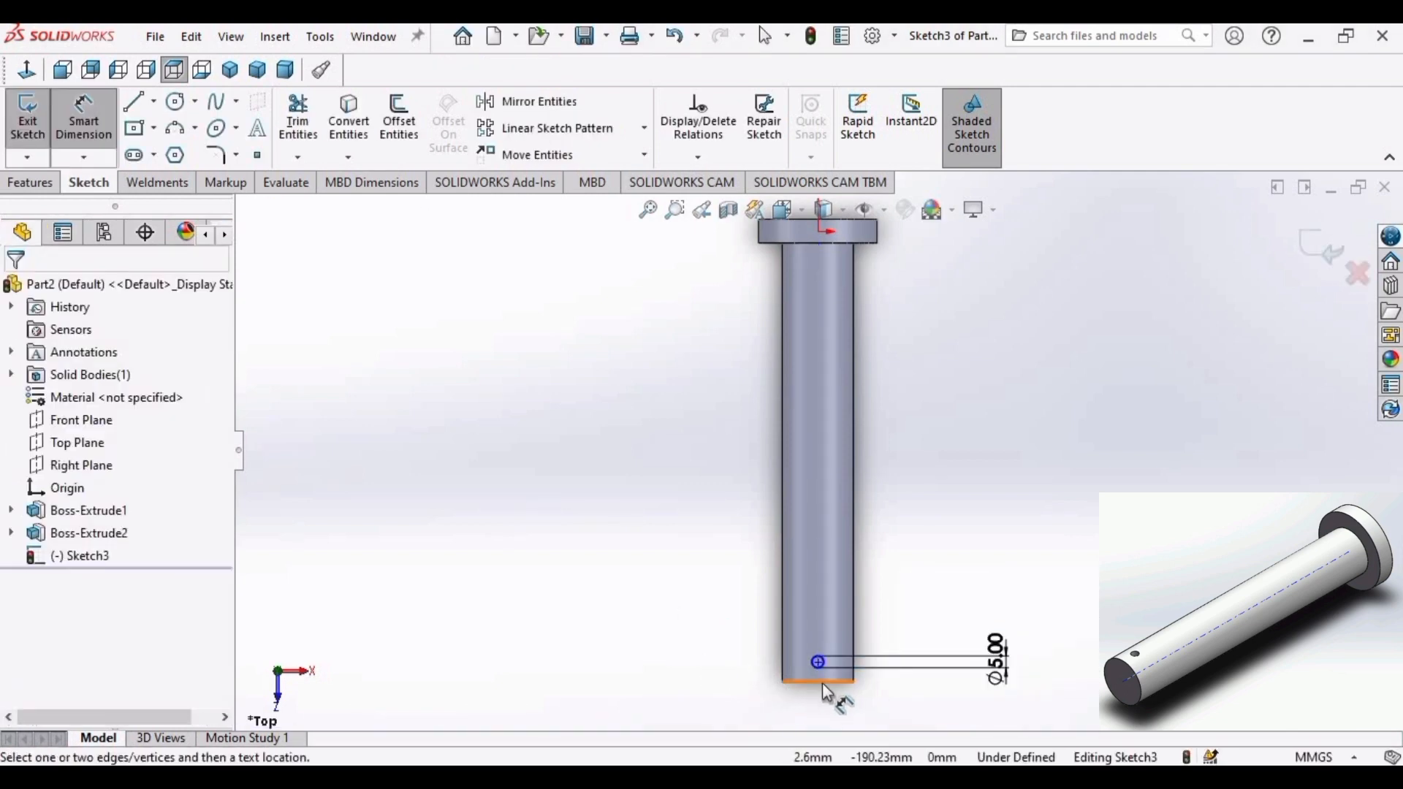
Dimension the distance from the small circle's centre to the shaft's end edge and set it to 10 mm.
scroll(826, 693, "down", 5)
scroll(839, 427, "down", 5)
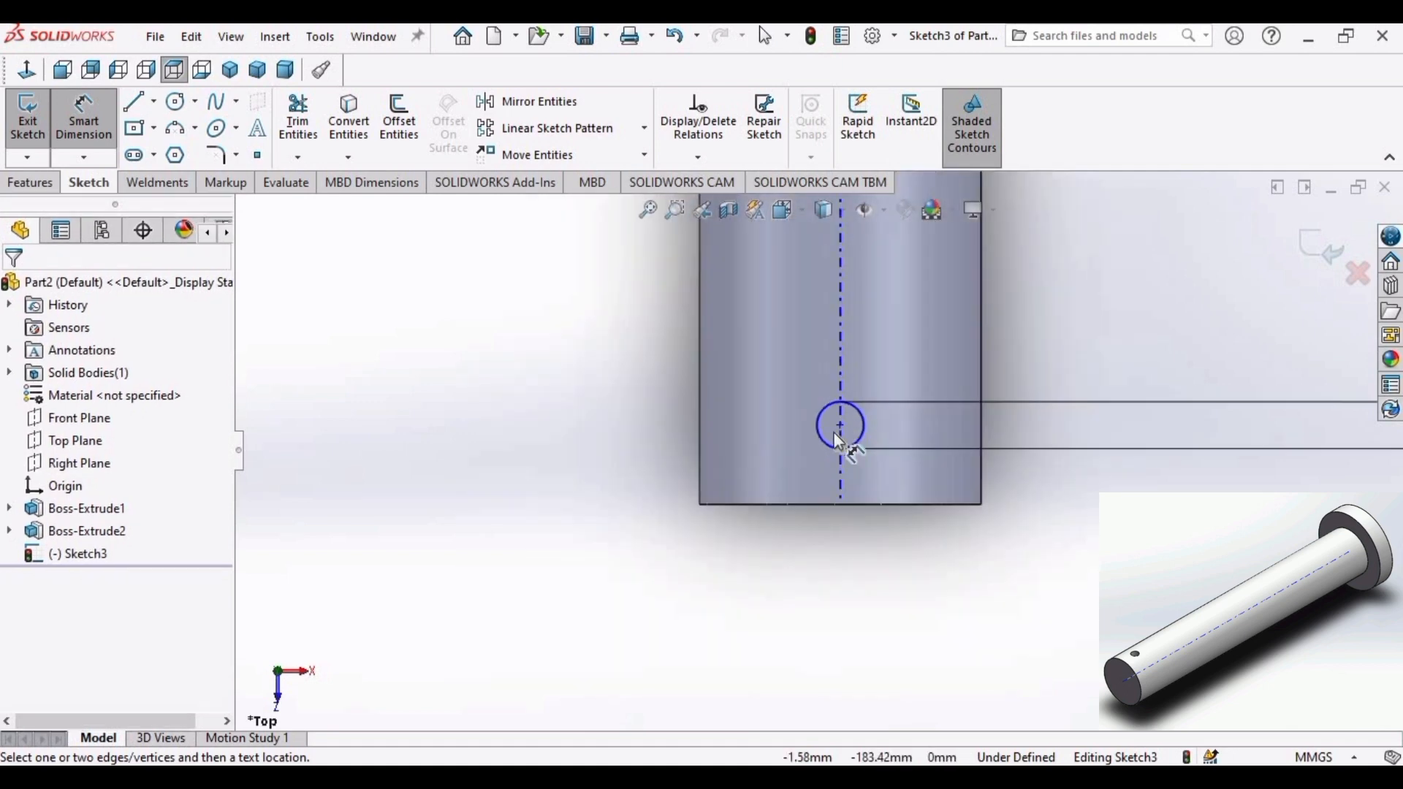
left_click(884, 393)
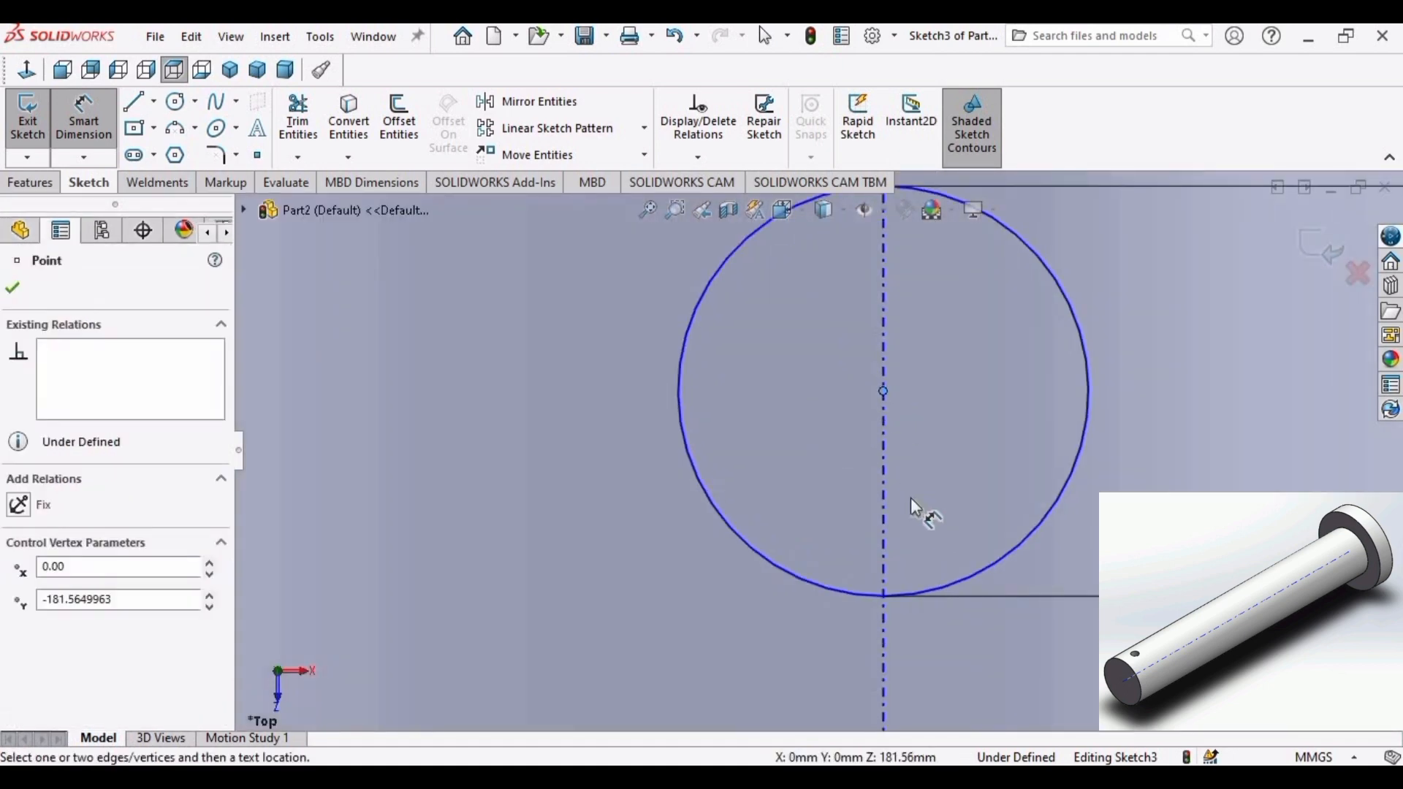
scroll(922, 531, "up", 6)
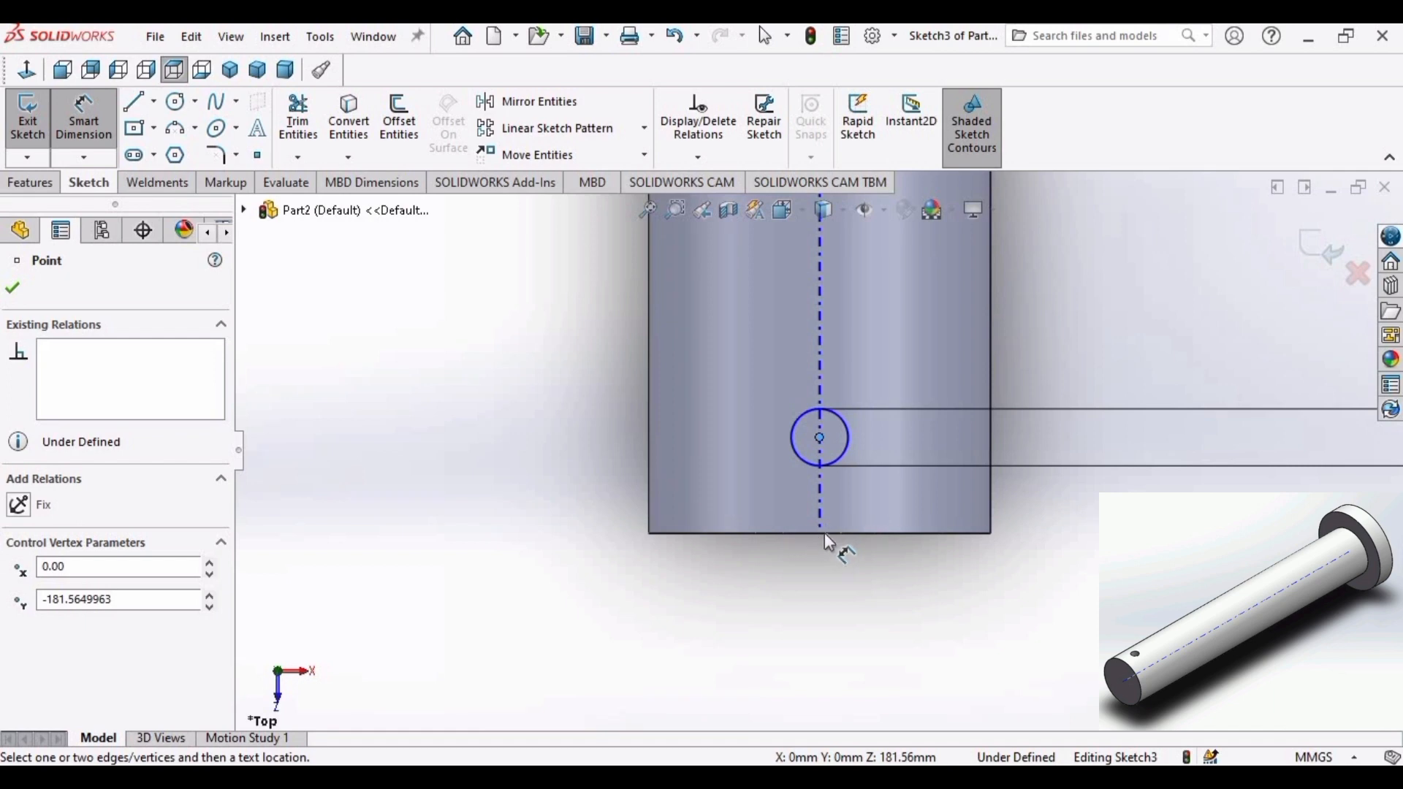
left_click(829, 542)
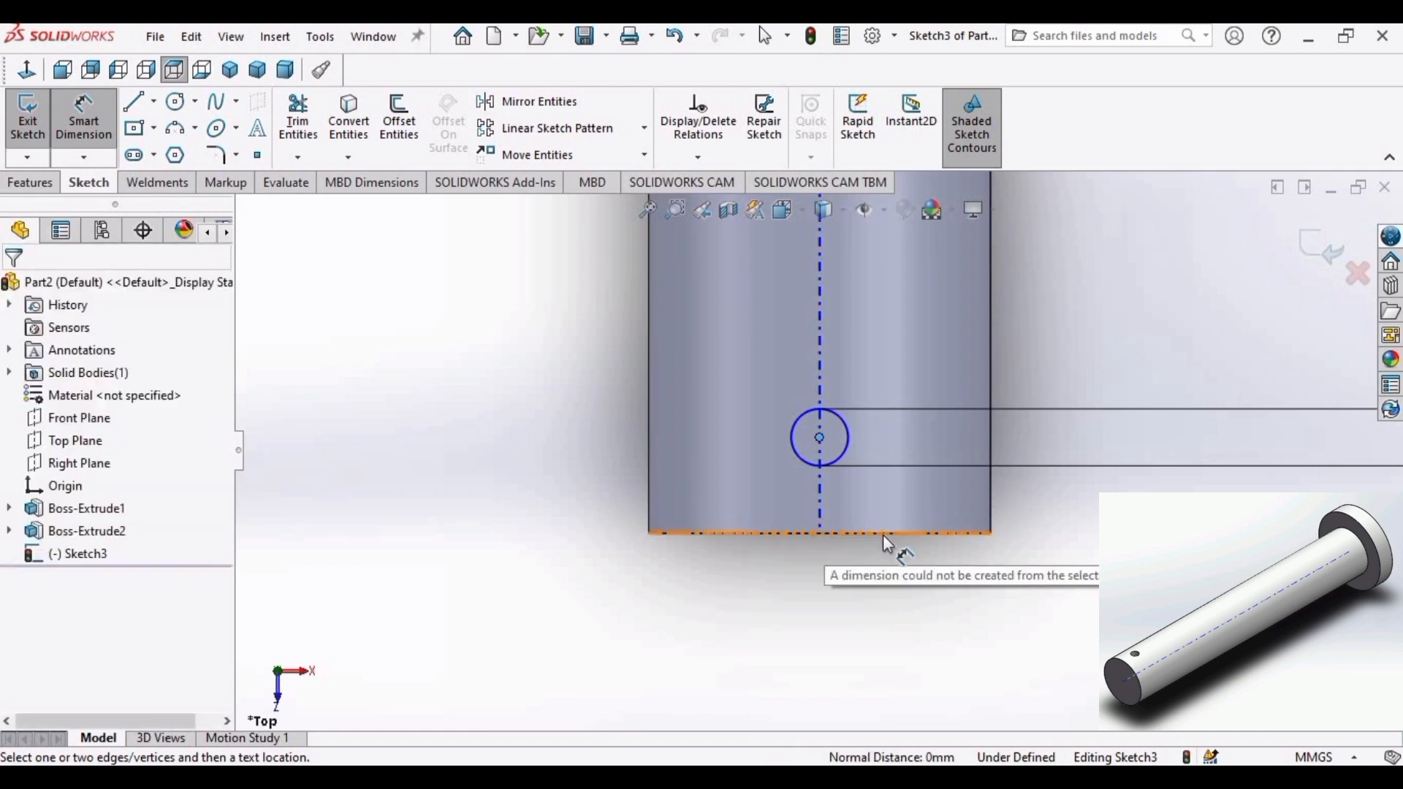
left_click(887, 538)
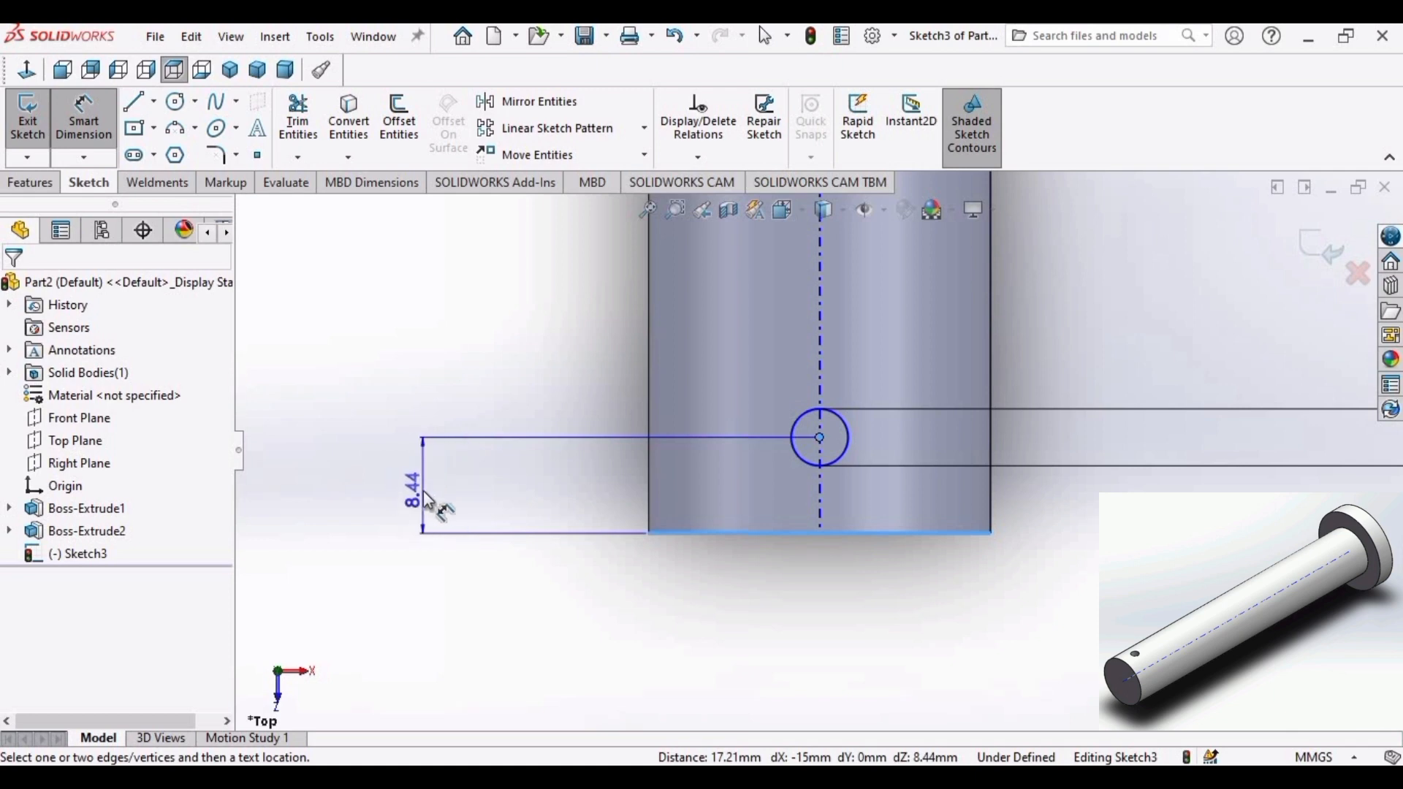
left_click(427, 500)
key("Return")
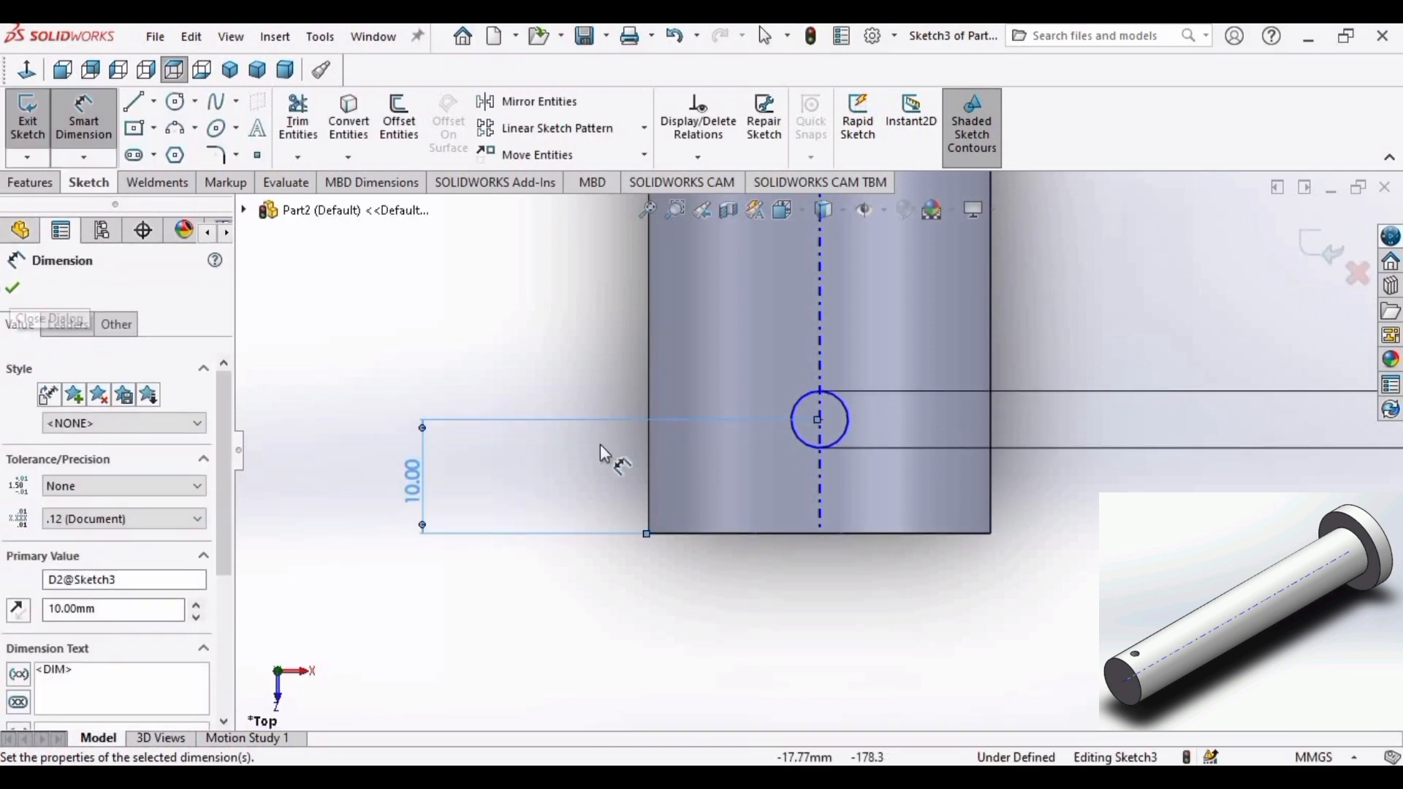
scroll(884, 671, "up", 5)
scroll(854, 390, "up", 5)
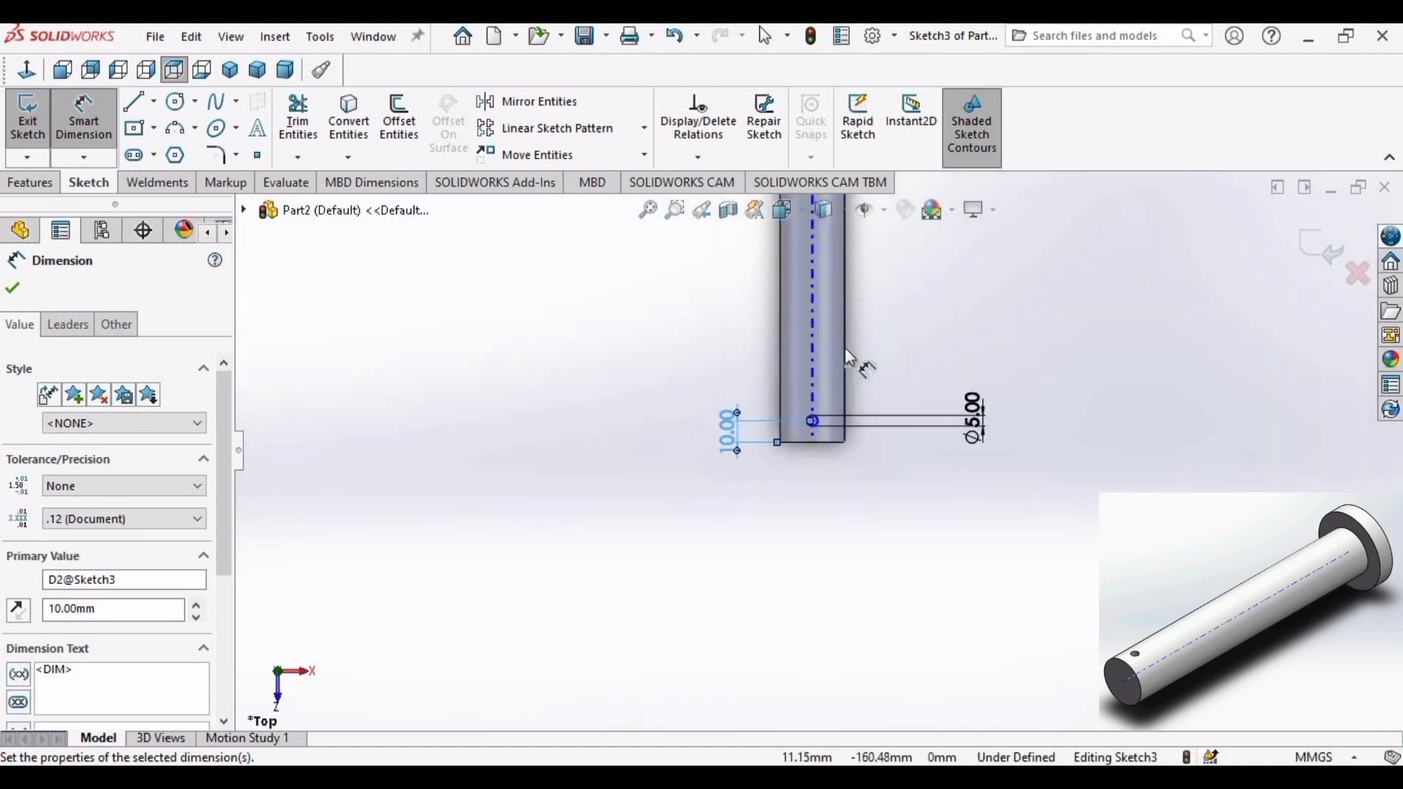
key("Escape")
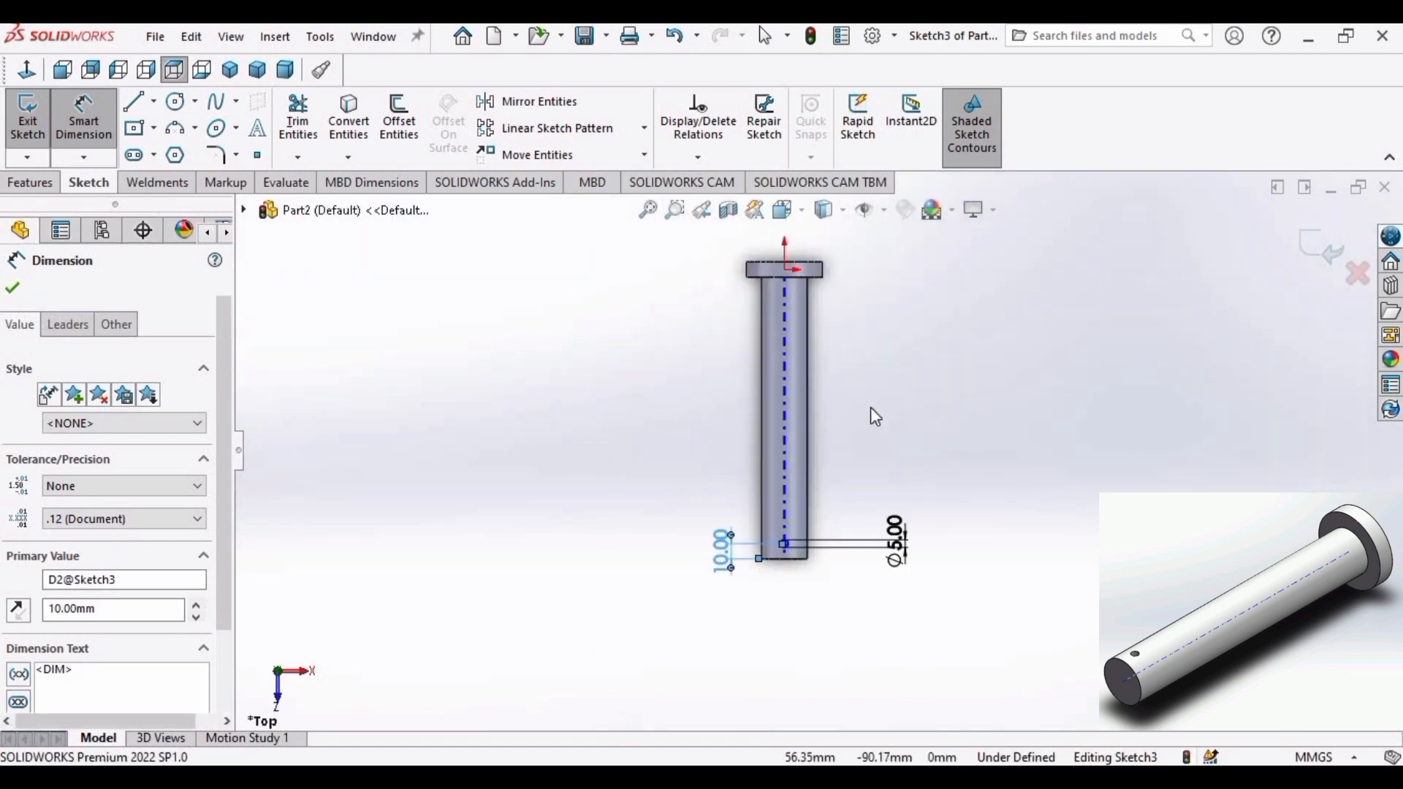
Add a Vertical relation between the origin and the centre of the 5 mm circle.
scroll(833, 321, "down", 1)
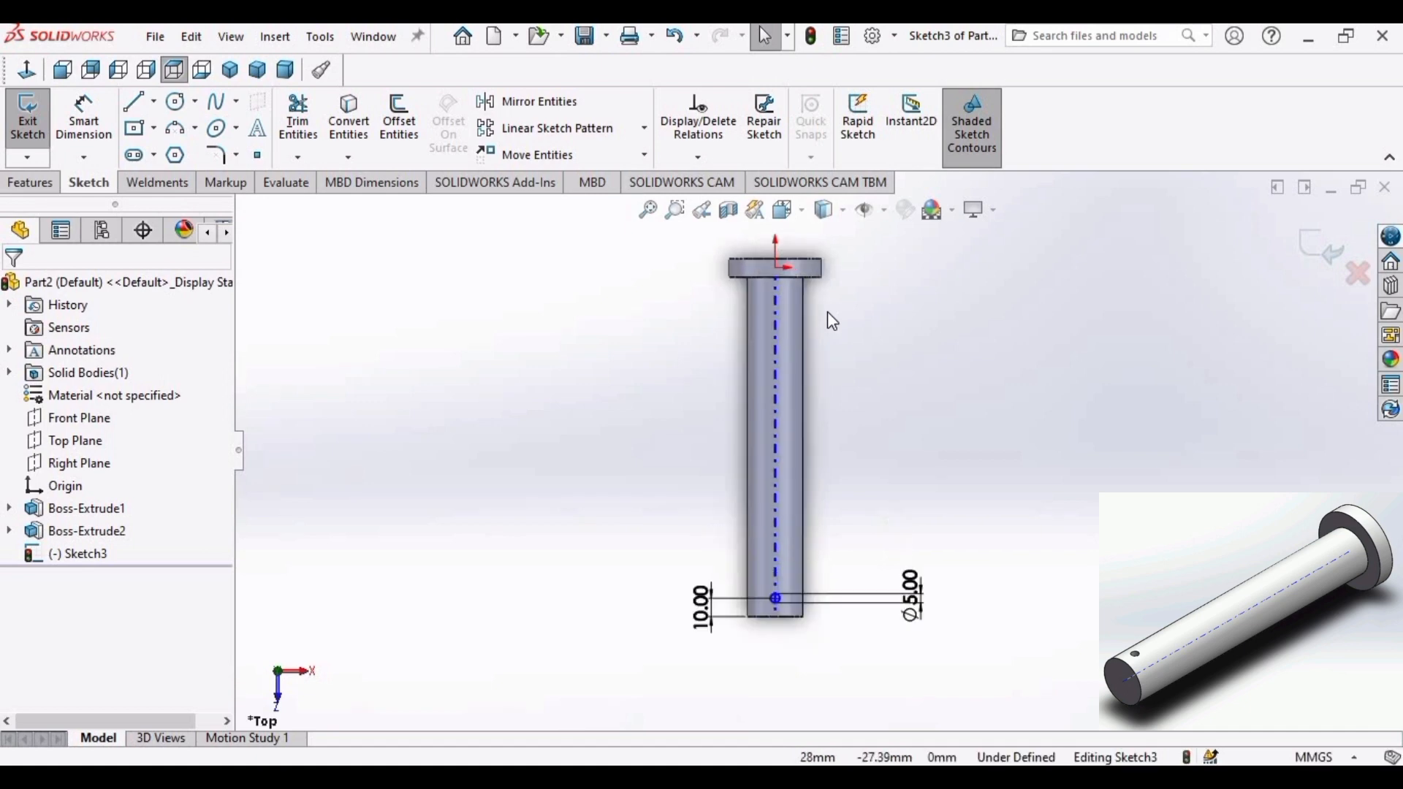
left_click(776, 267)
scroll(789, 614, "down", 3)
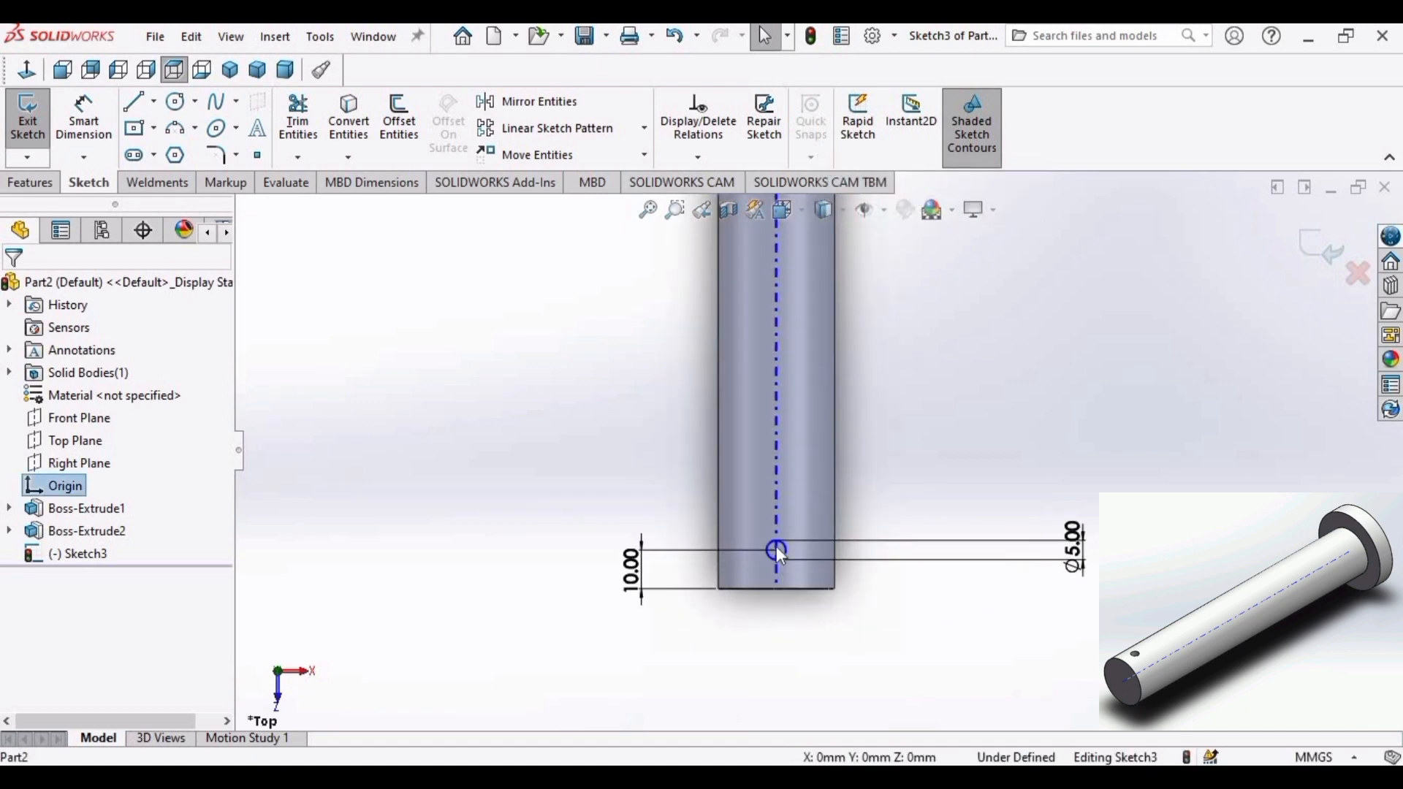
scroll(780, 556, "down", 3)
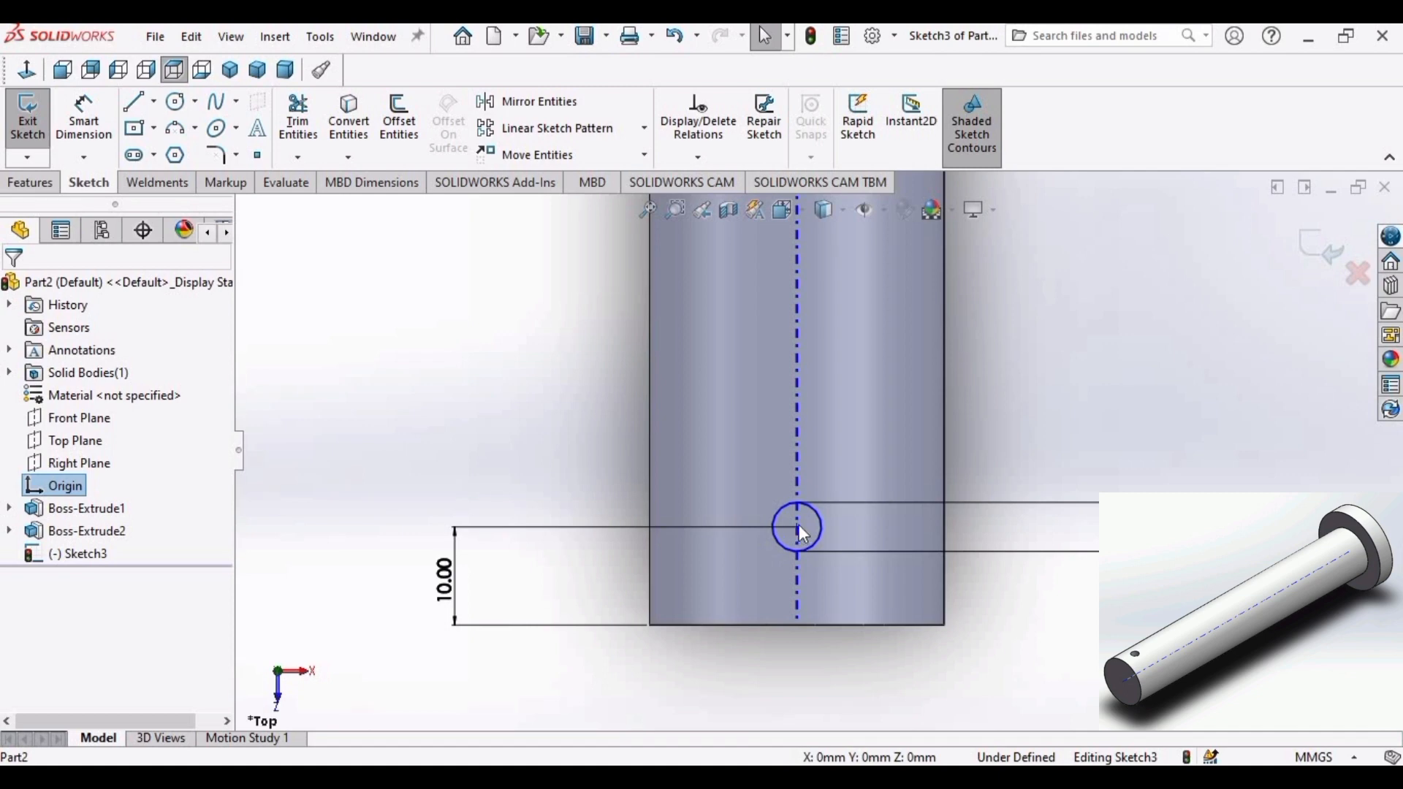
left_click(796, 528, "ctrl")
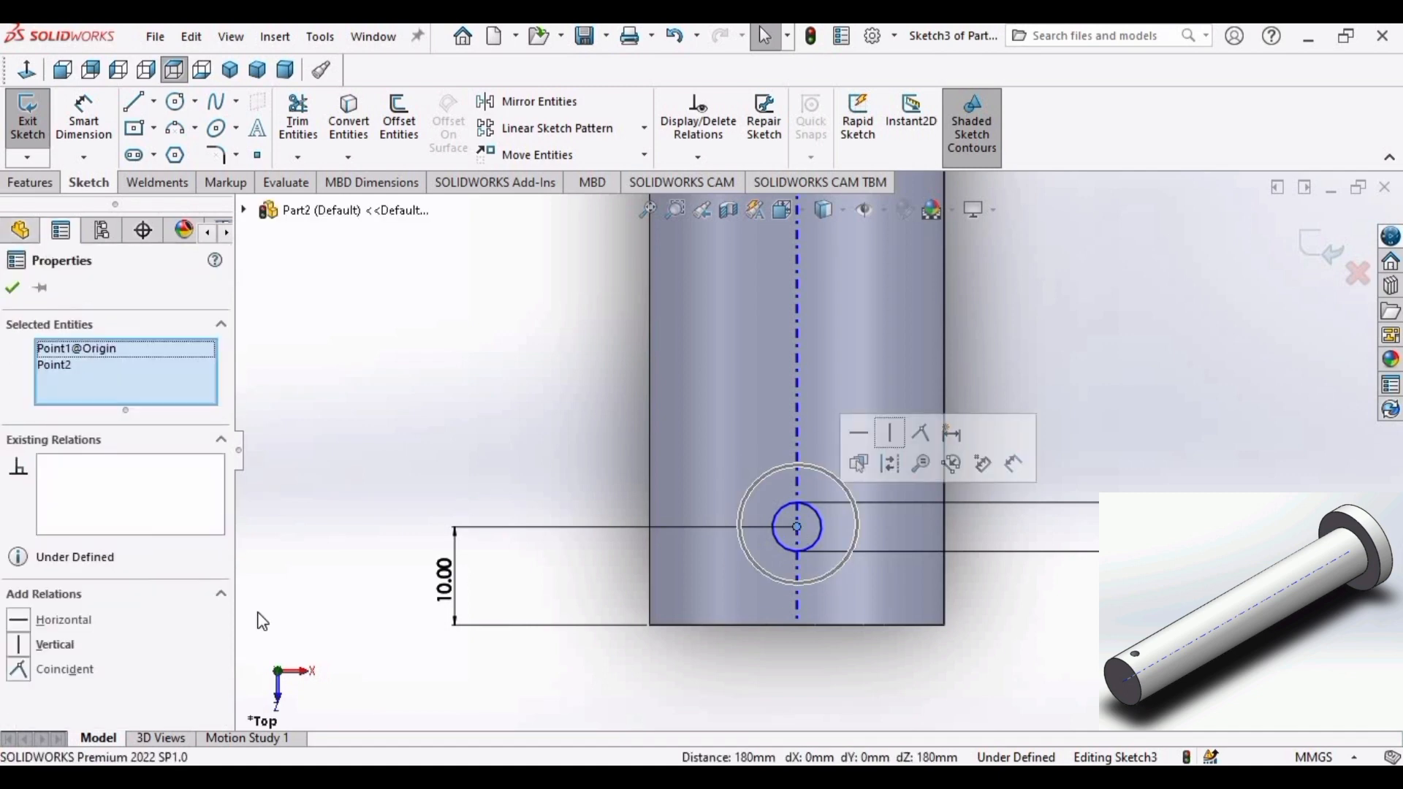
left_click(54, 645)
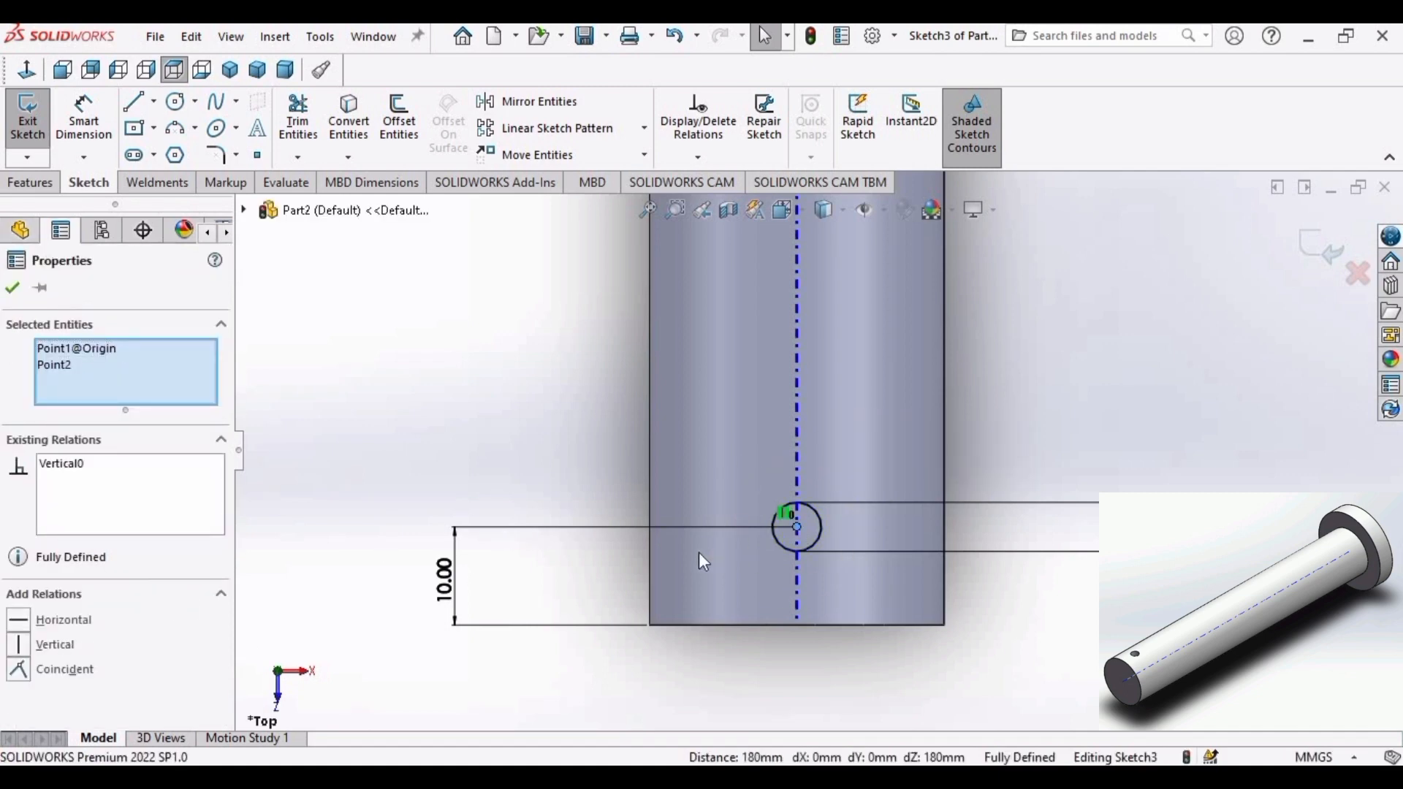
key("f")
left_click(428, 475)
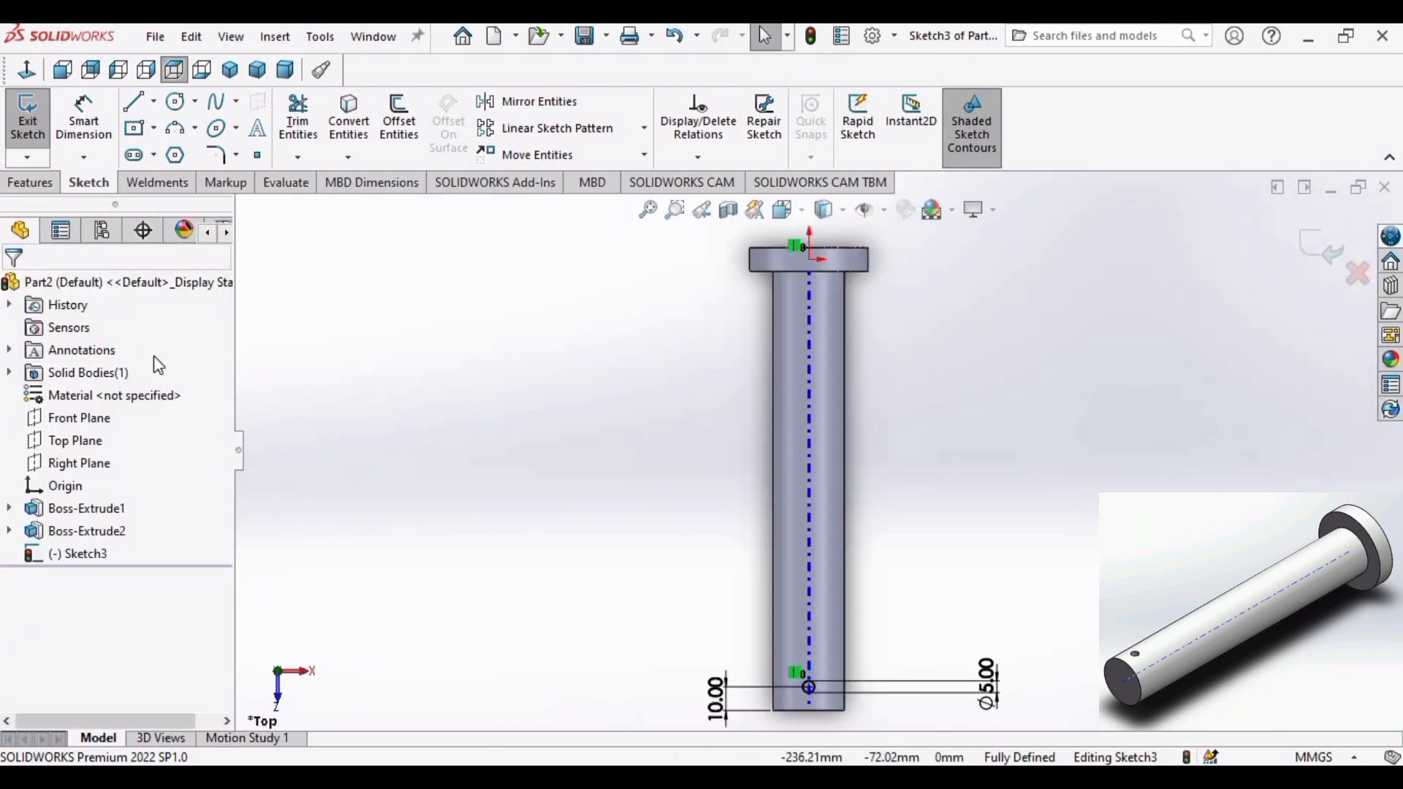
Cut the 5 mm circle through the shaft with a Mid Plane extruded cut 185 mm deep.
left_click(43, 181)
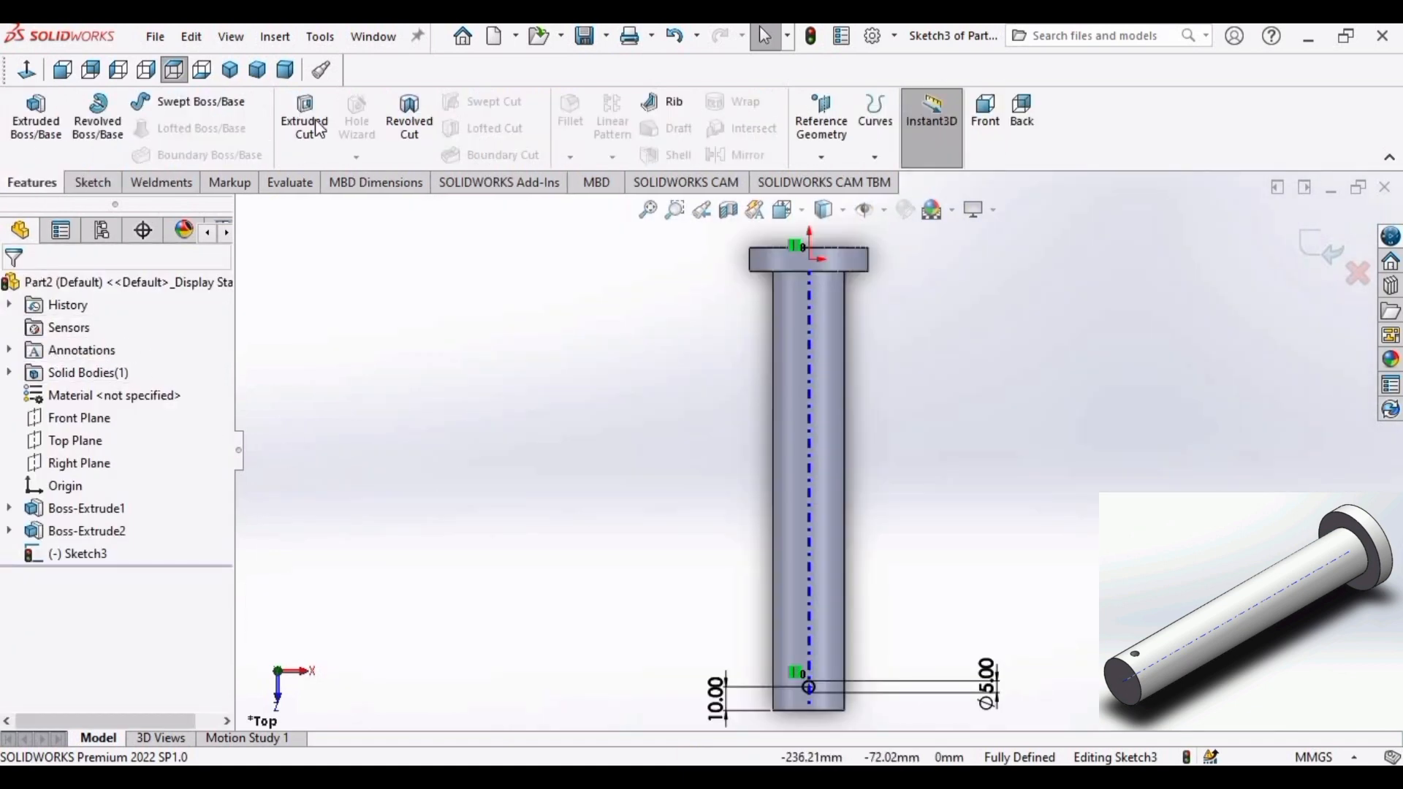
left_click(319, 116)
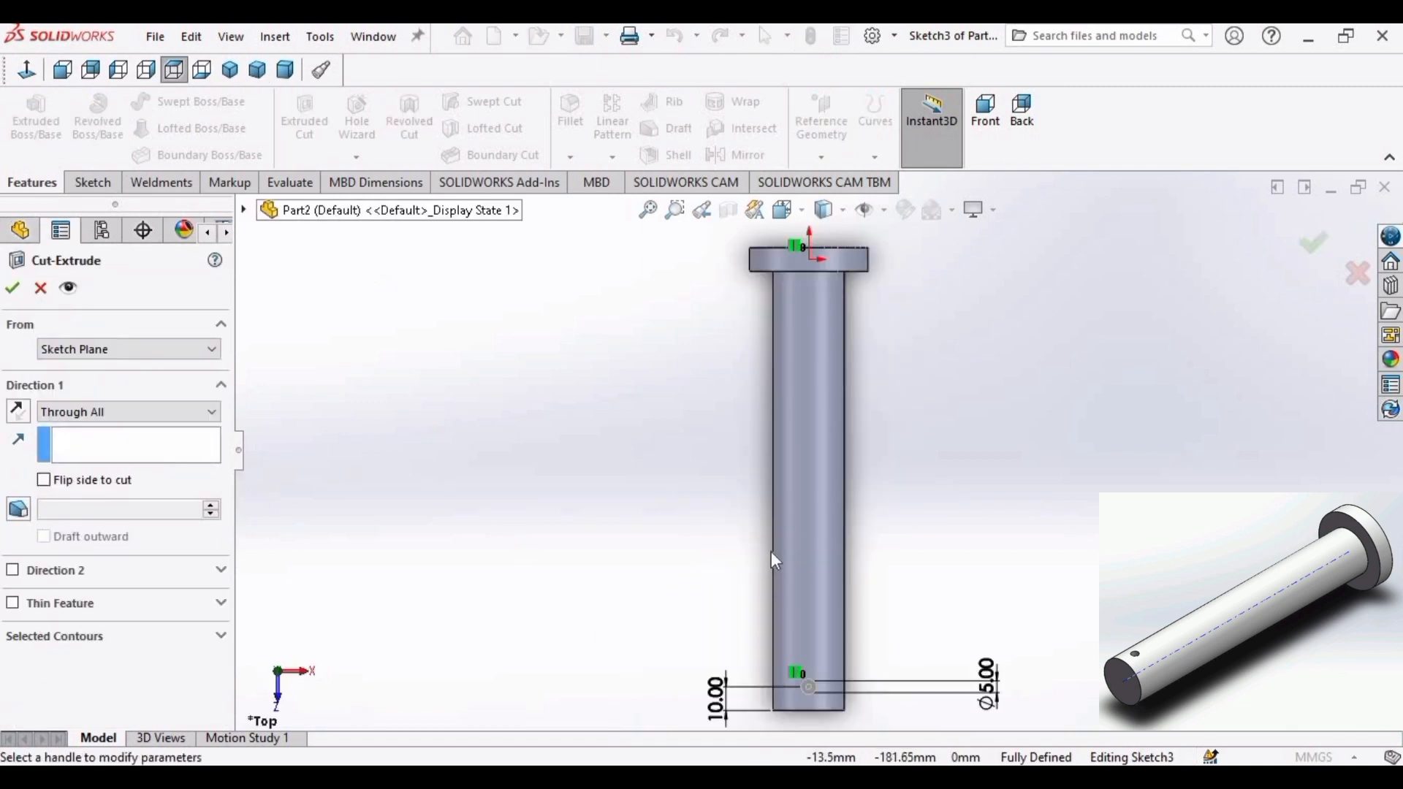
scroll(771, 551, "down", 3)
scroll(758, 558, "up", 4)
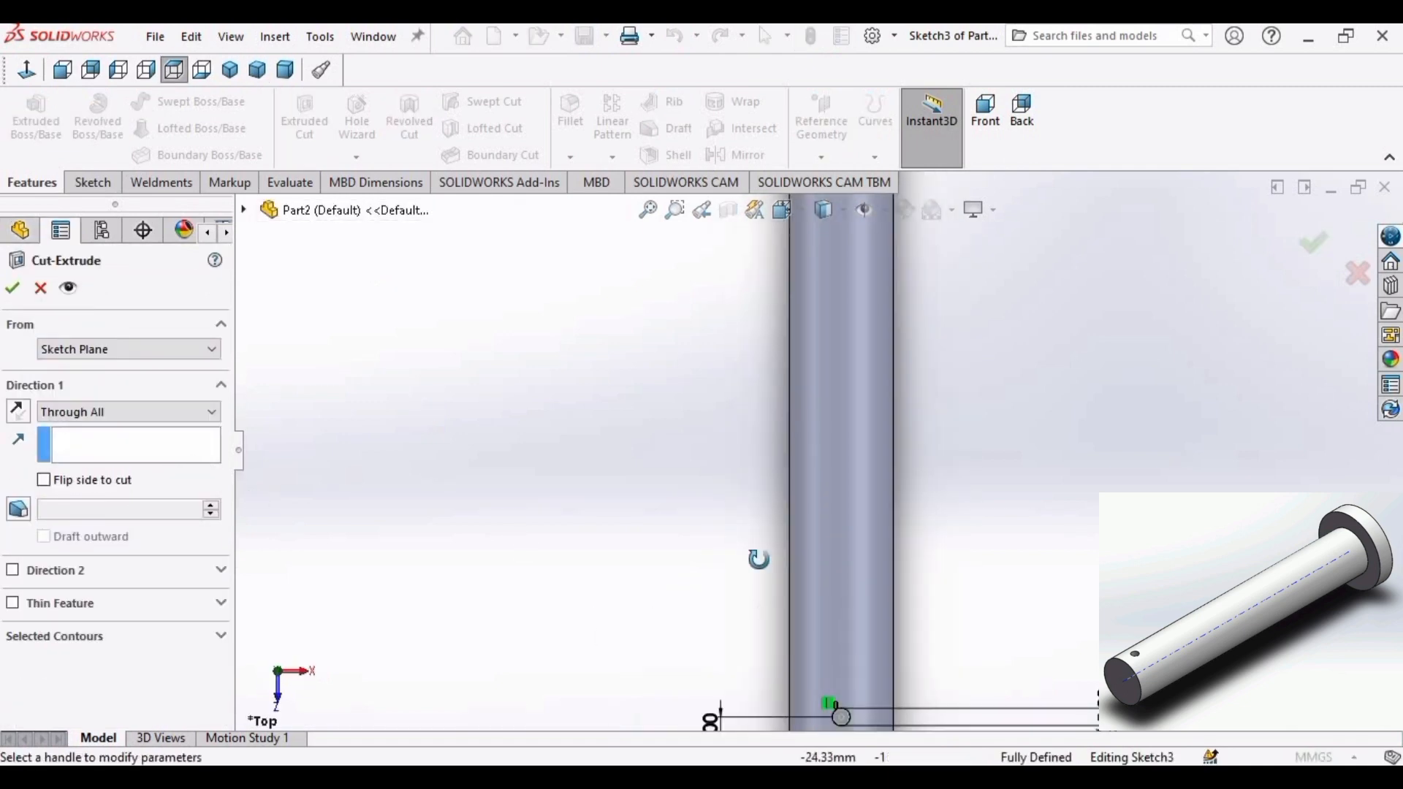
middle_click_drag(758, 558, 1002, 604)
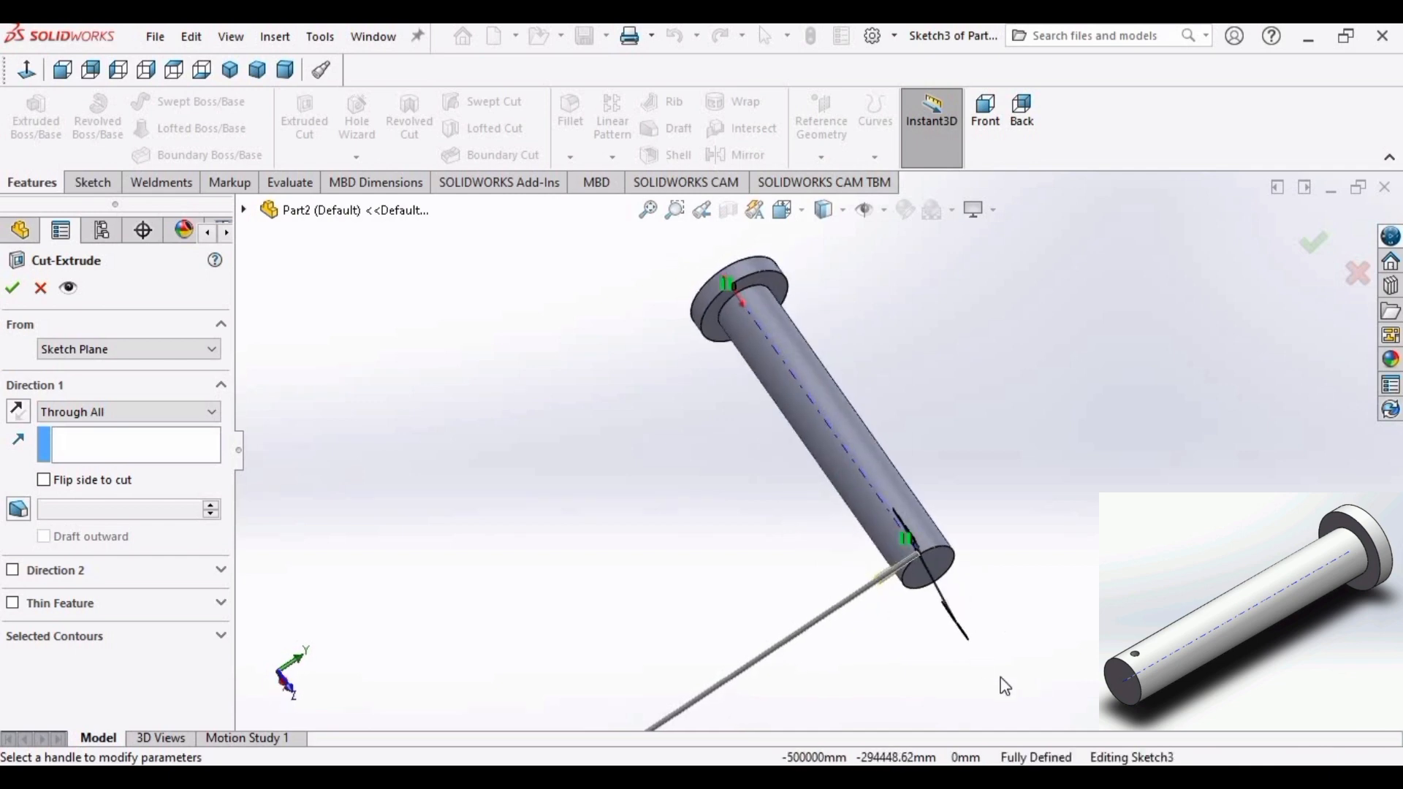
scroll(777, 577, "down", 5)
middle_click_drag(771, 555, 599, 512)
left_click(212, 410)
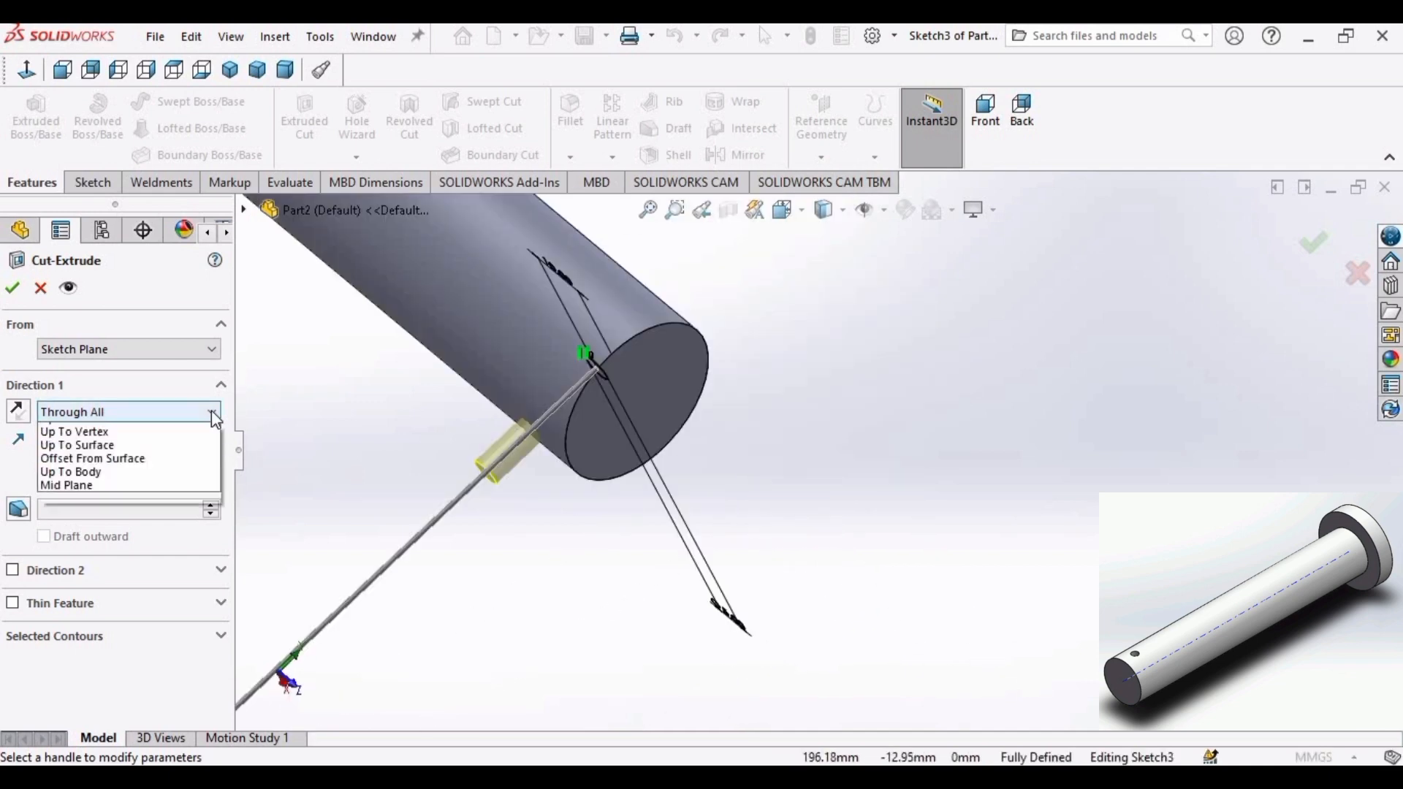
left_click(84, 539)
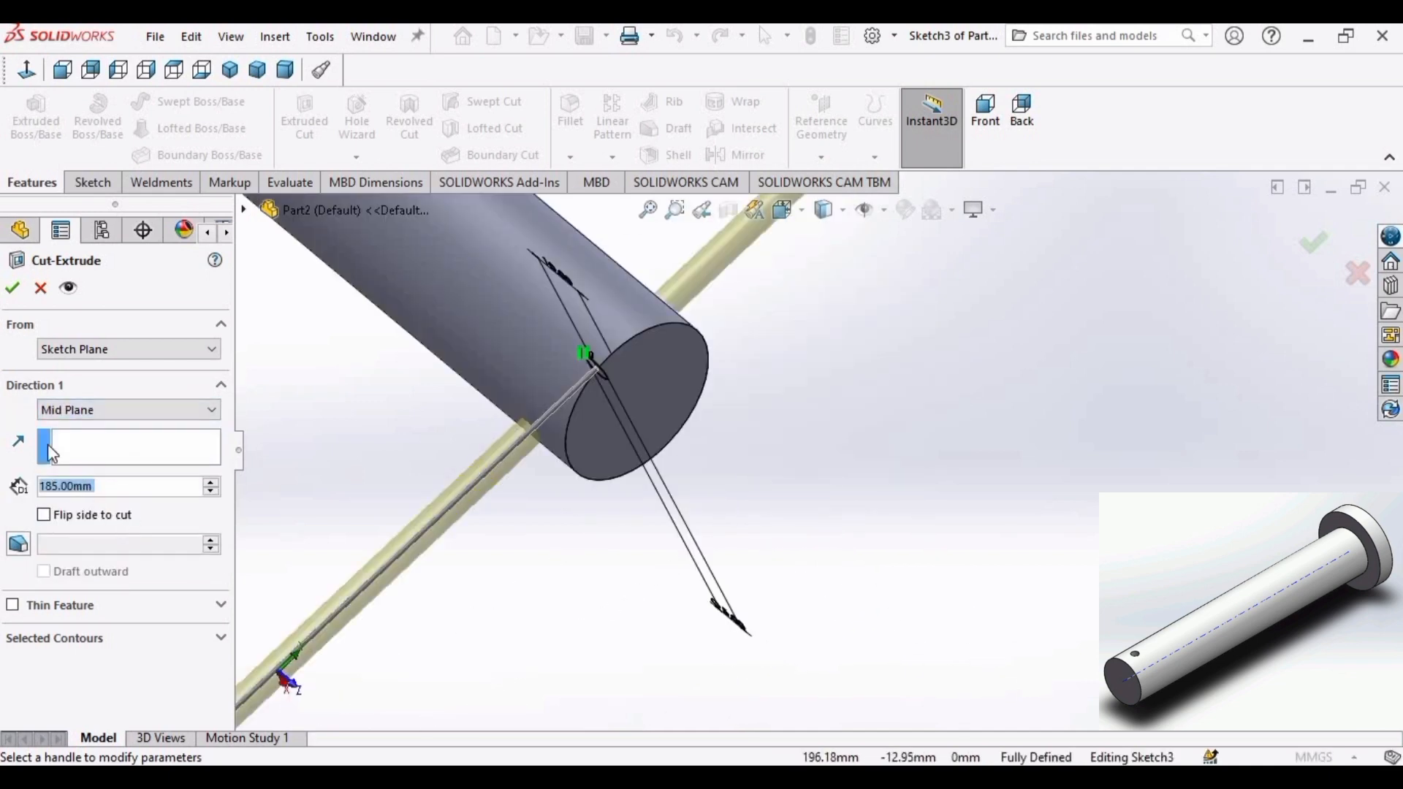
left_click(13, 287)
scroll(612, 383, "up", 3)
middle_click_drag(613, 383, 706, 443)
scroll(782, 371, "up", 2)
scroll(782, 371, "down", 3)
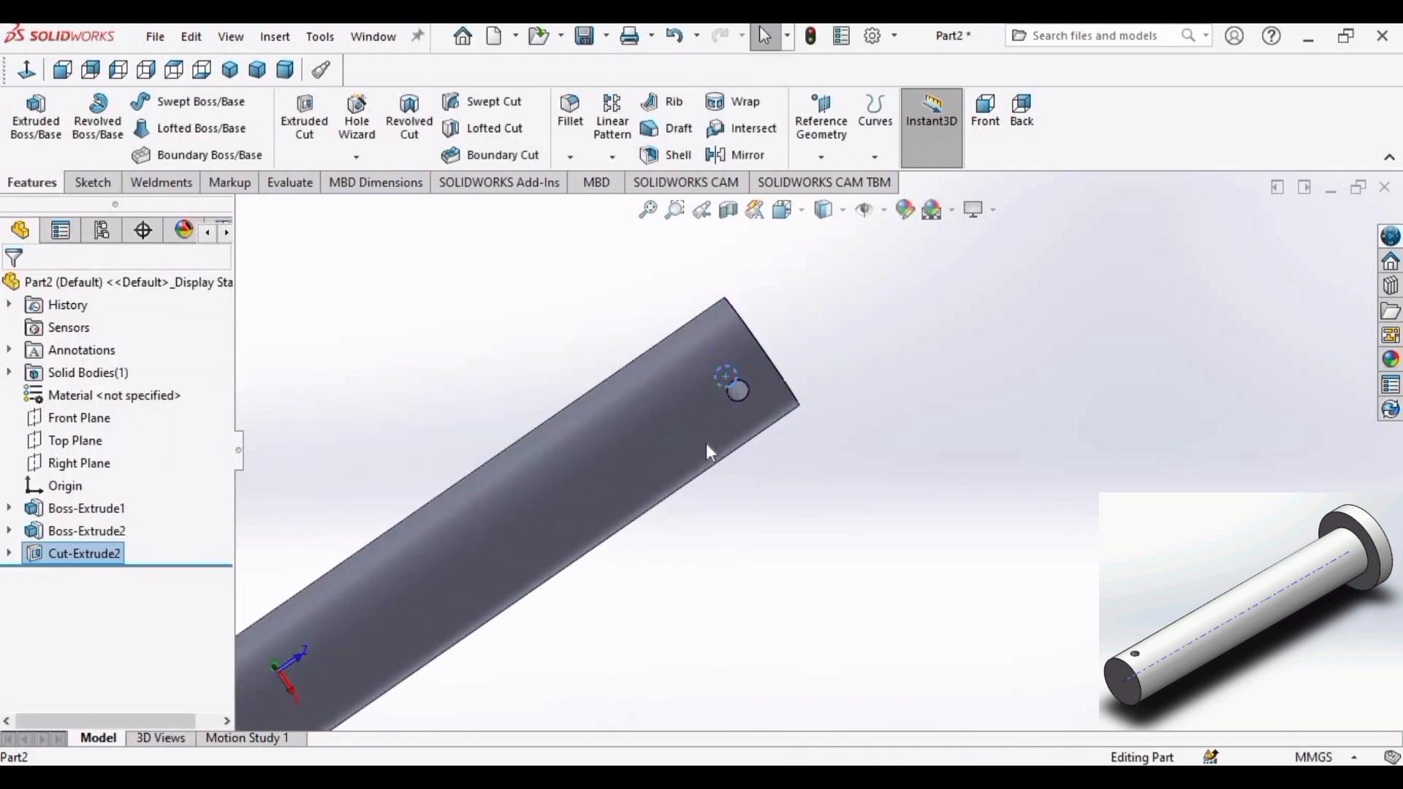
scroll(686, 573, "up", 5)
left_click(804, 569)
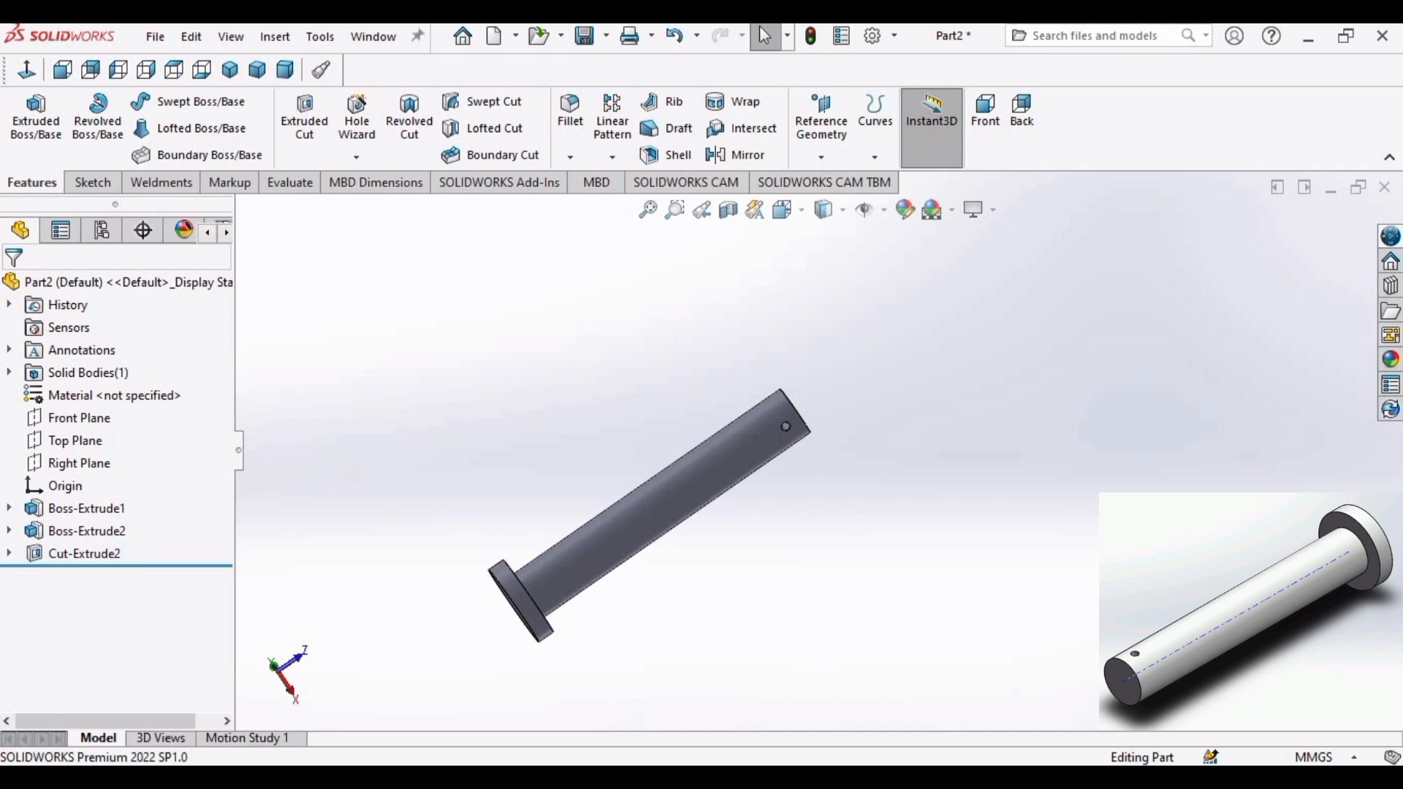
Save the finished part under the file name pin.
left_click(159, 38)
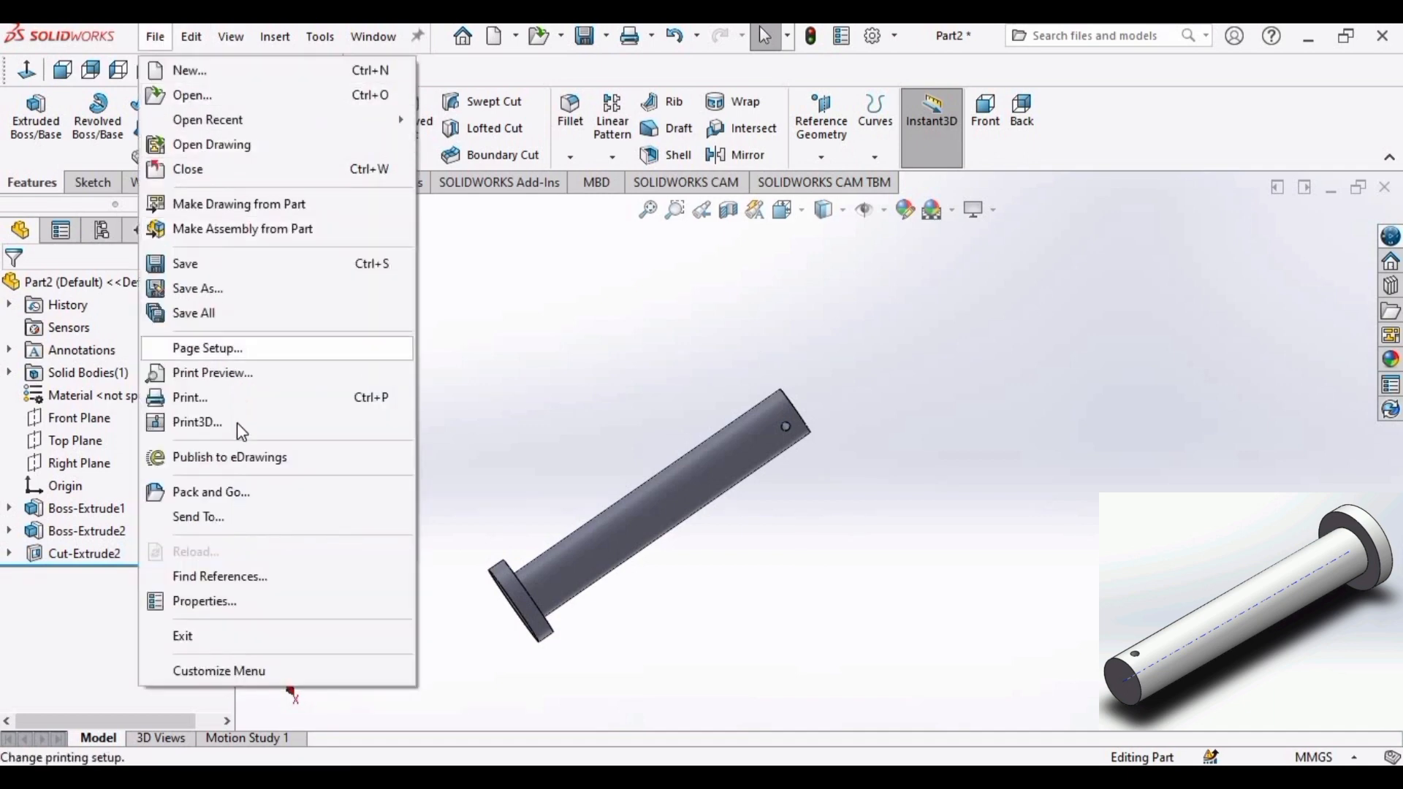
left_click(195, 285)
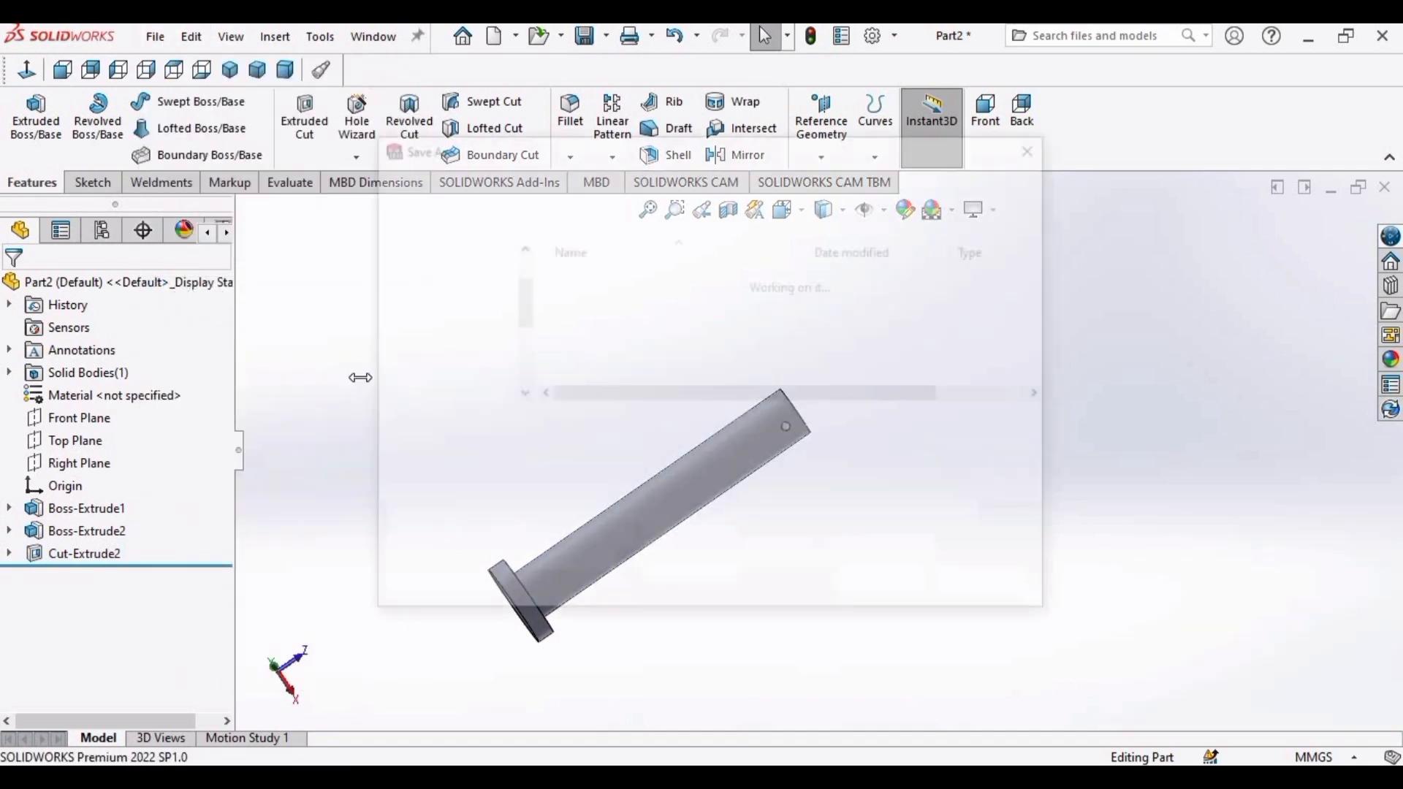
type("pin")
key("Return")
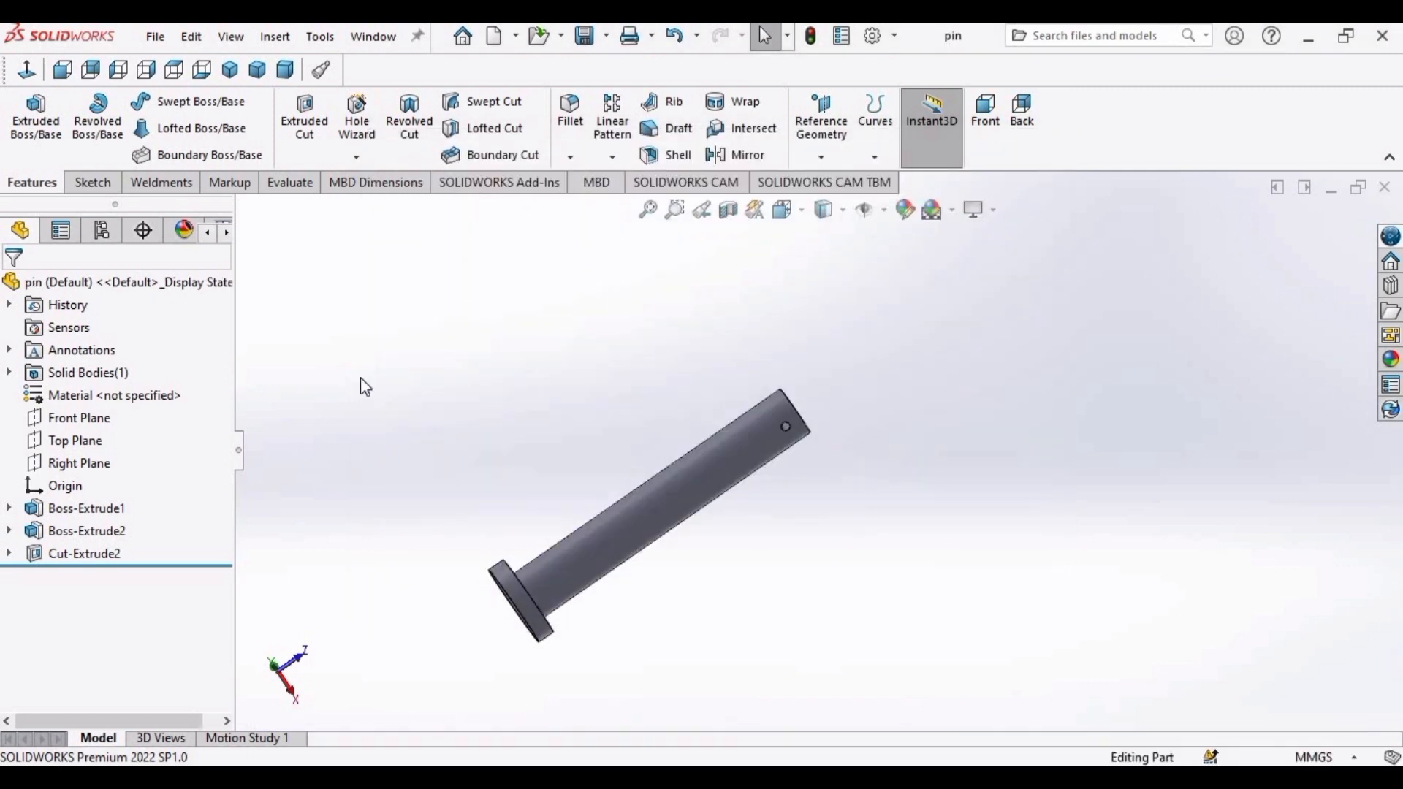
Create a new, empty part document for the ring.
key("ctrl+n")
left_click(516, 365)
left_click(855, 662)
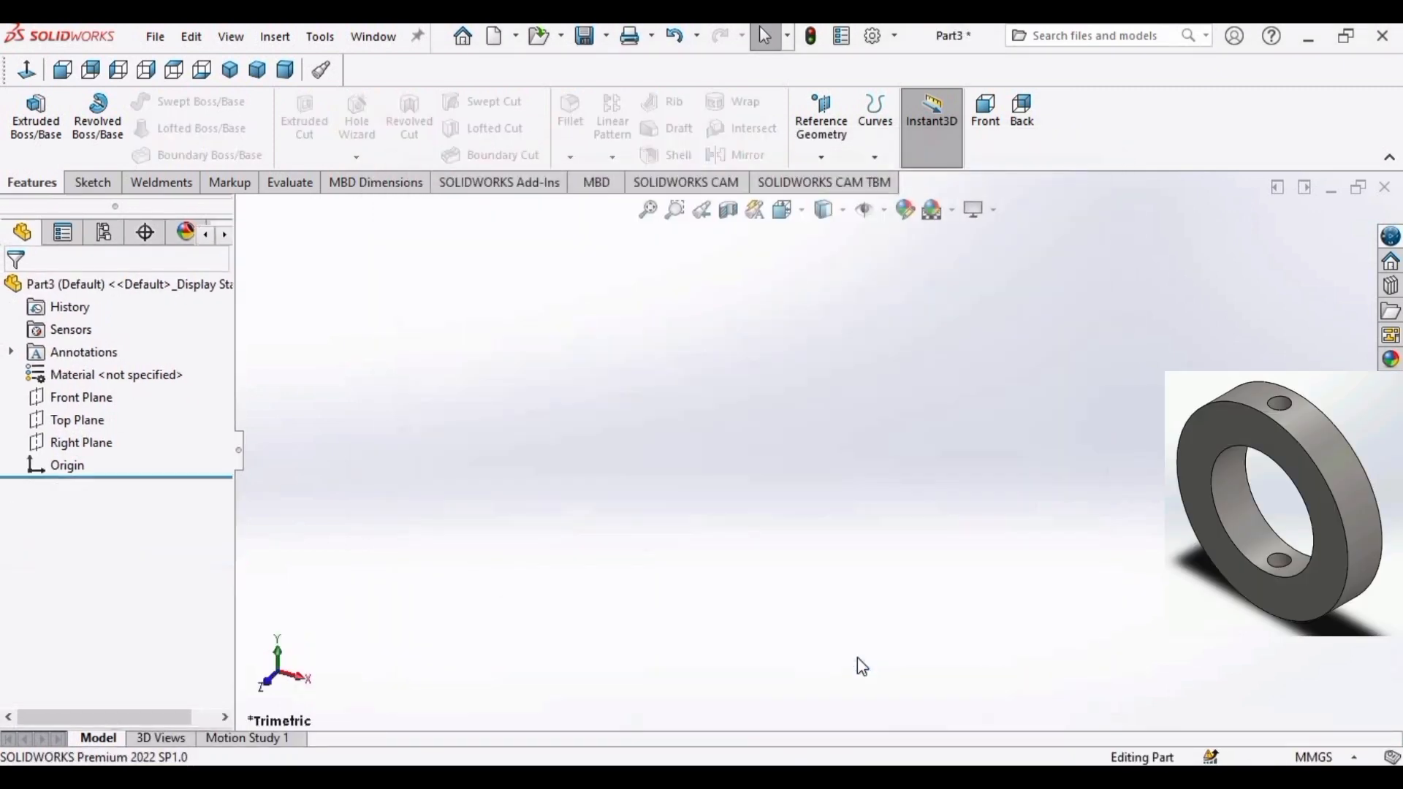
Start a sketch on the Front Plane and draw a circle about 67 mm in diameter and a smaller concentric circle, both centred on the origin.
left_click(87, 184)
left_click(28, 117)
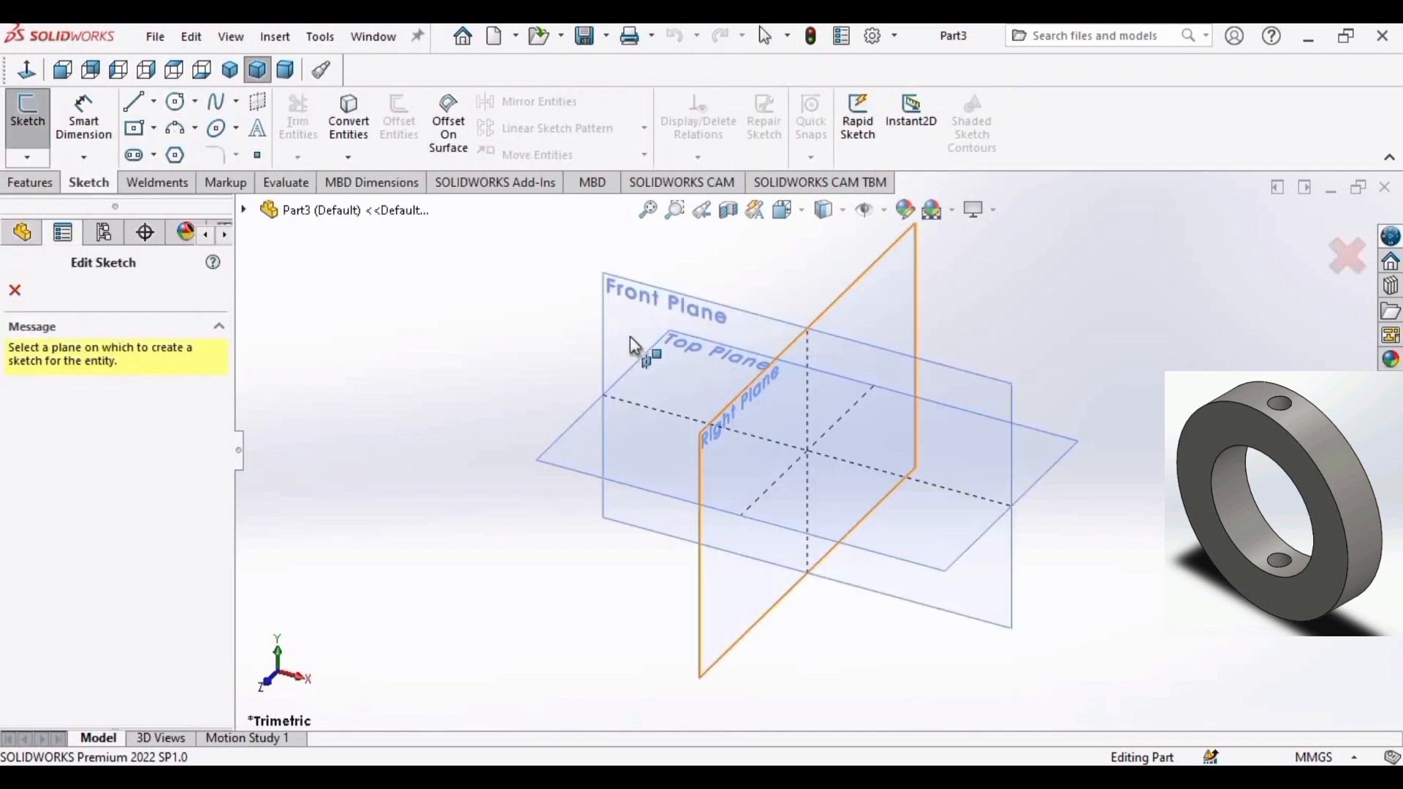
left_click(630, 336)
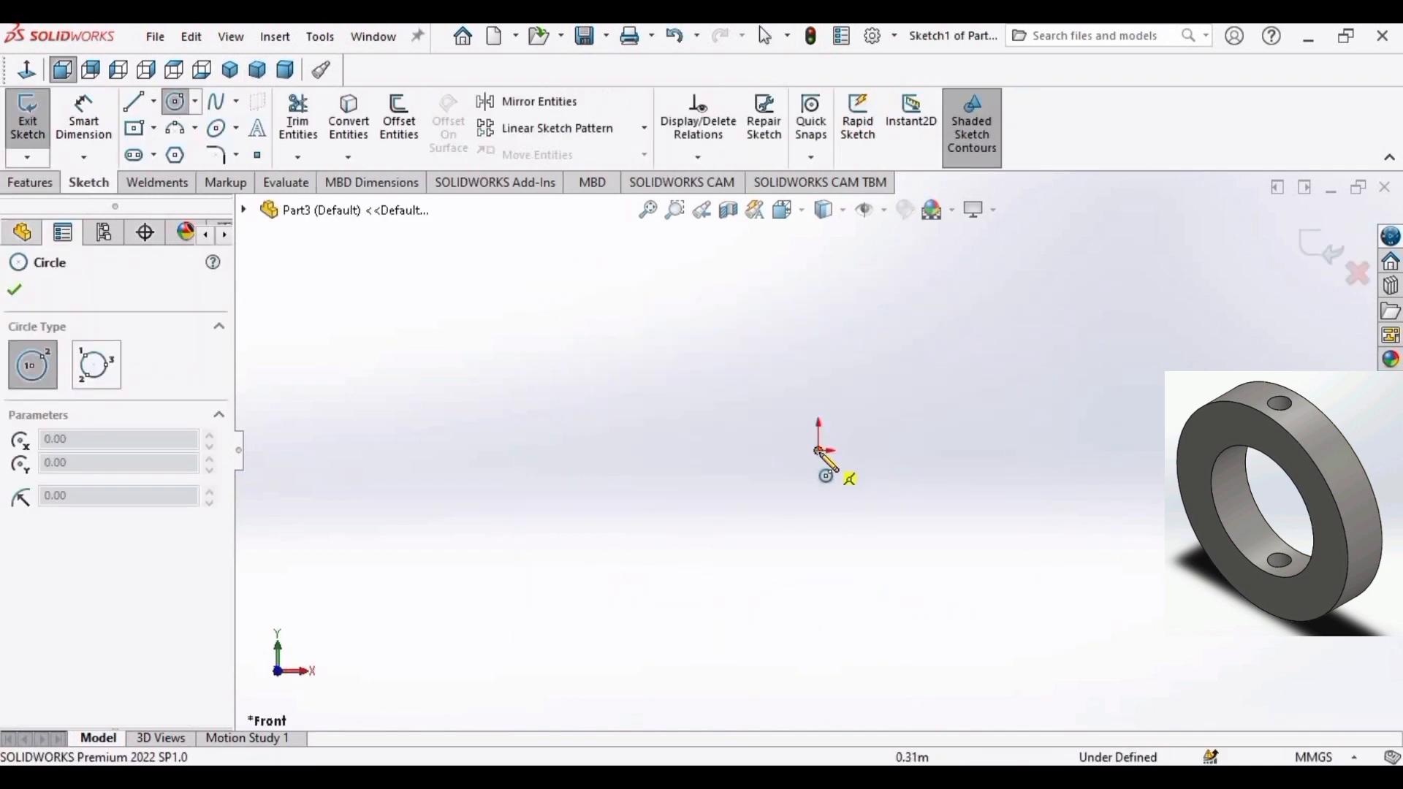
left_click(818, 450)
left_click(877, 356)
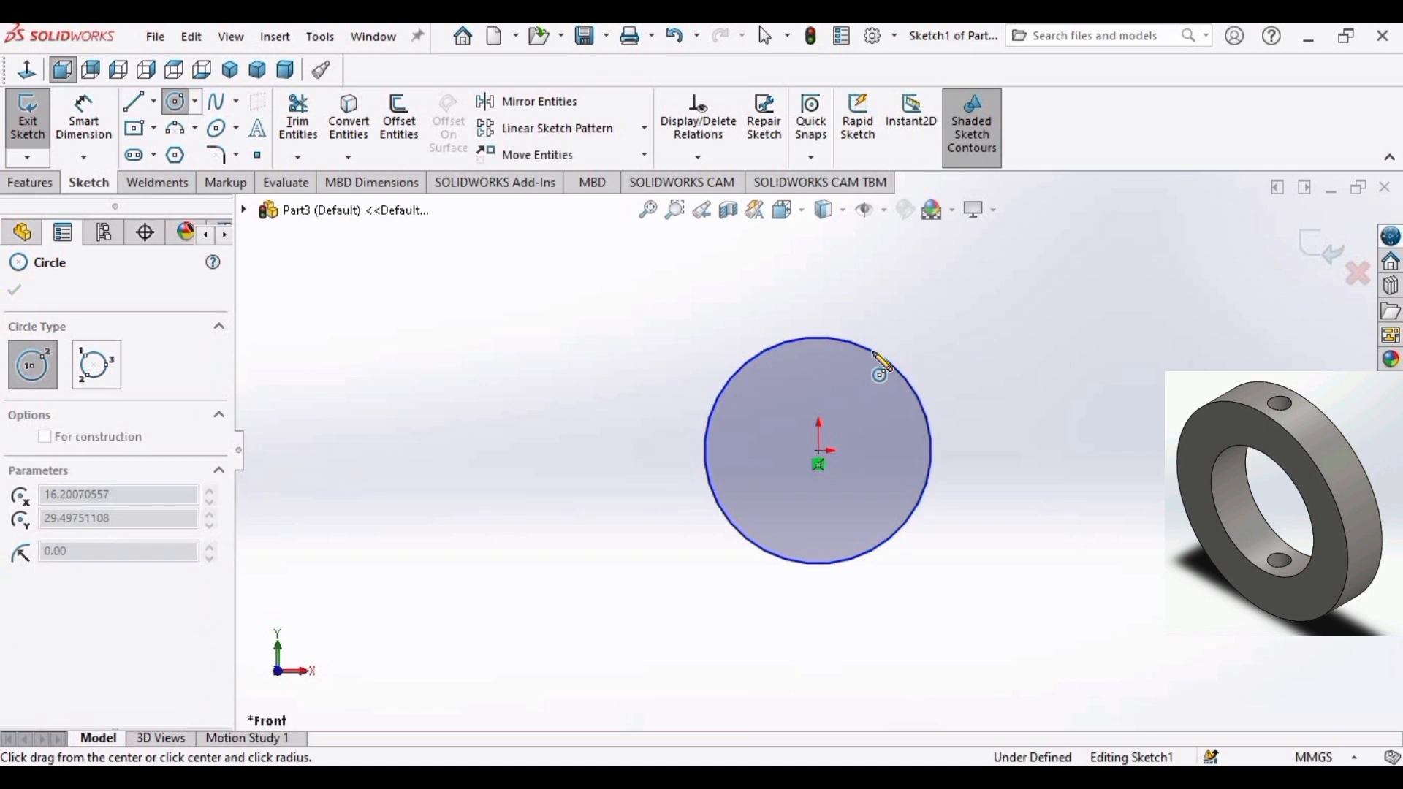
left_click(819, 465)
left_click(837, 387)
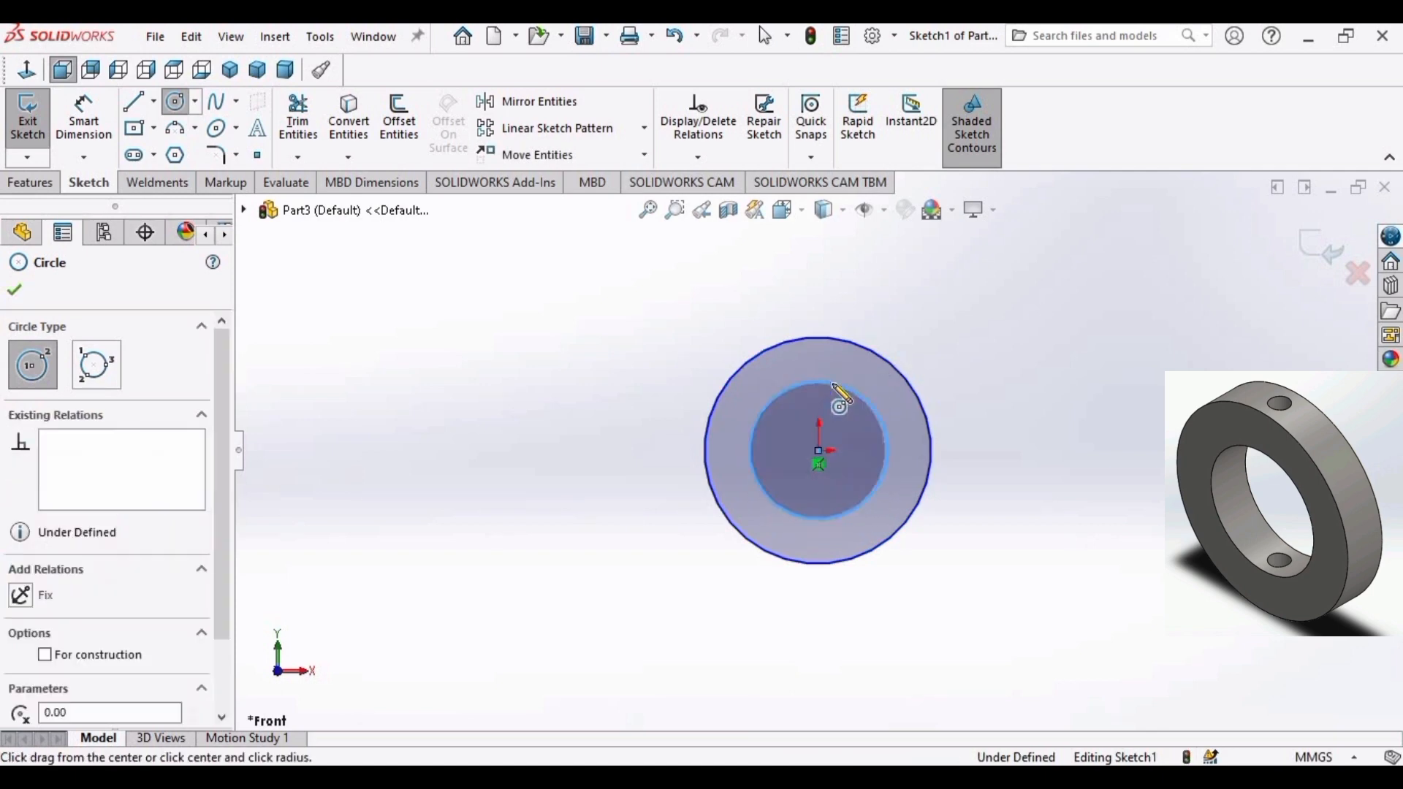
key("Escape")
Dimension the two concentric circles, setting the outer diameter to 50 mm and the inner diameter to 30 mm.
left_click(84, 116)
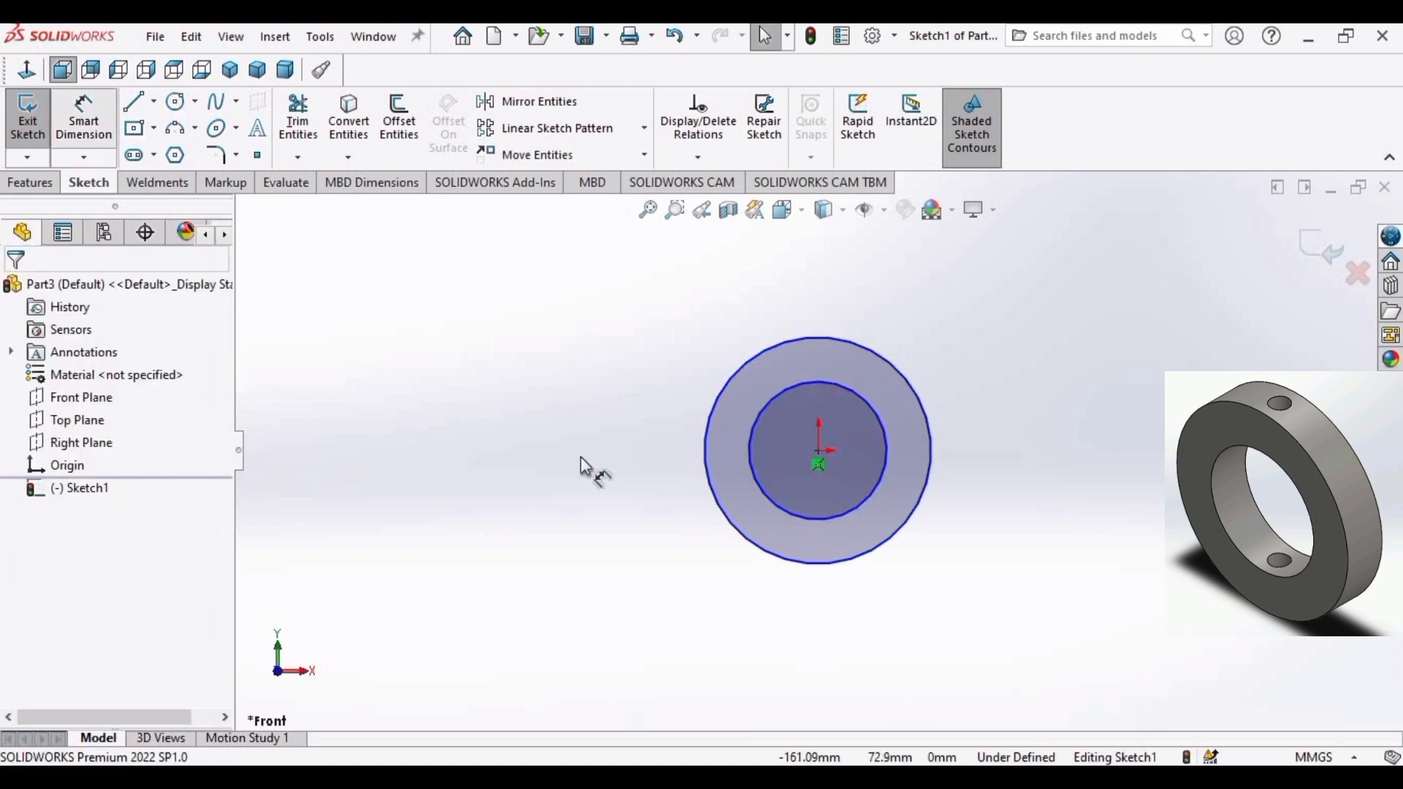
left_click(706, 439)
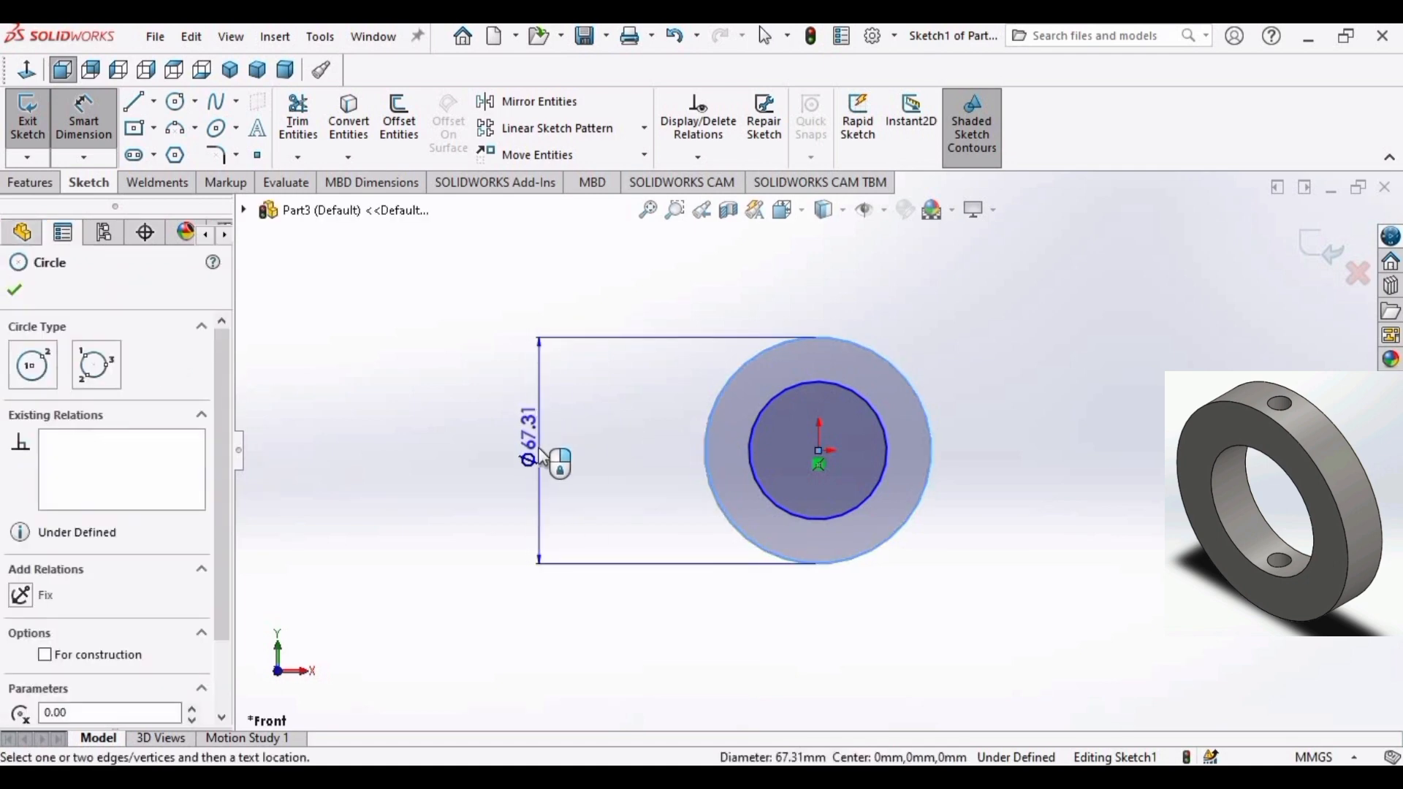
left_click(537, 449)
type("50")
key("Return")
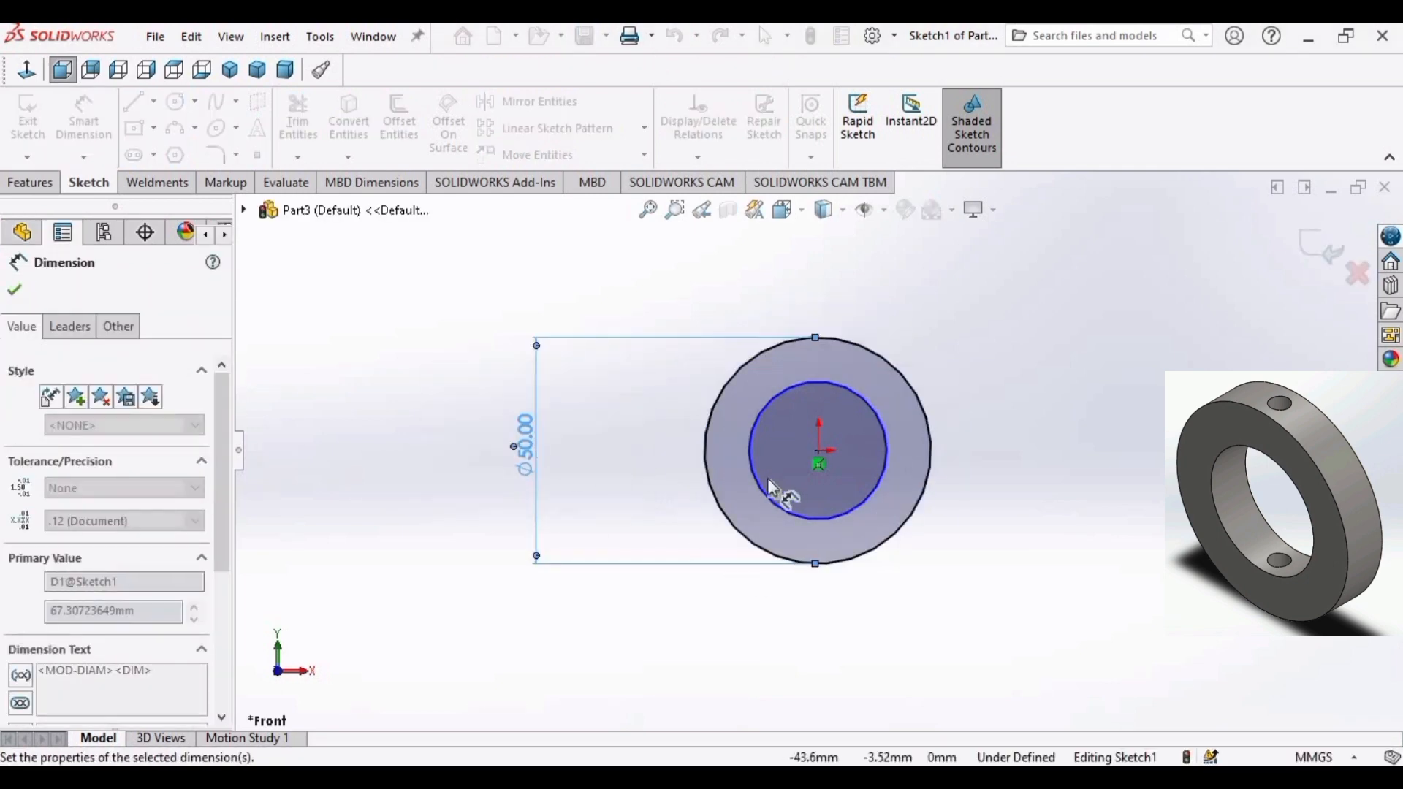
left_click(753, 471)
left_click(610, 468)
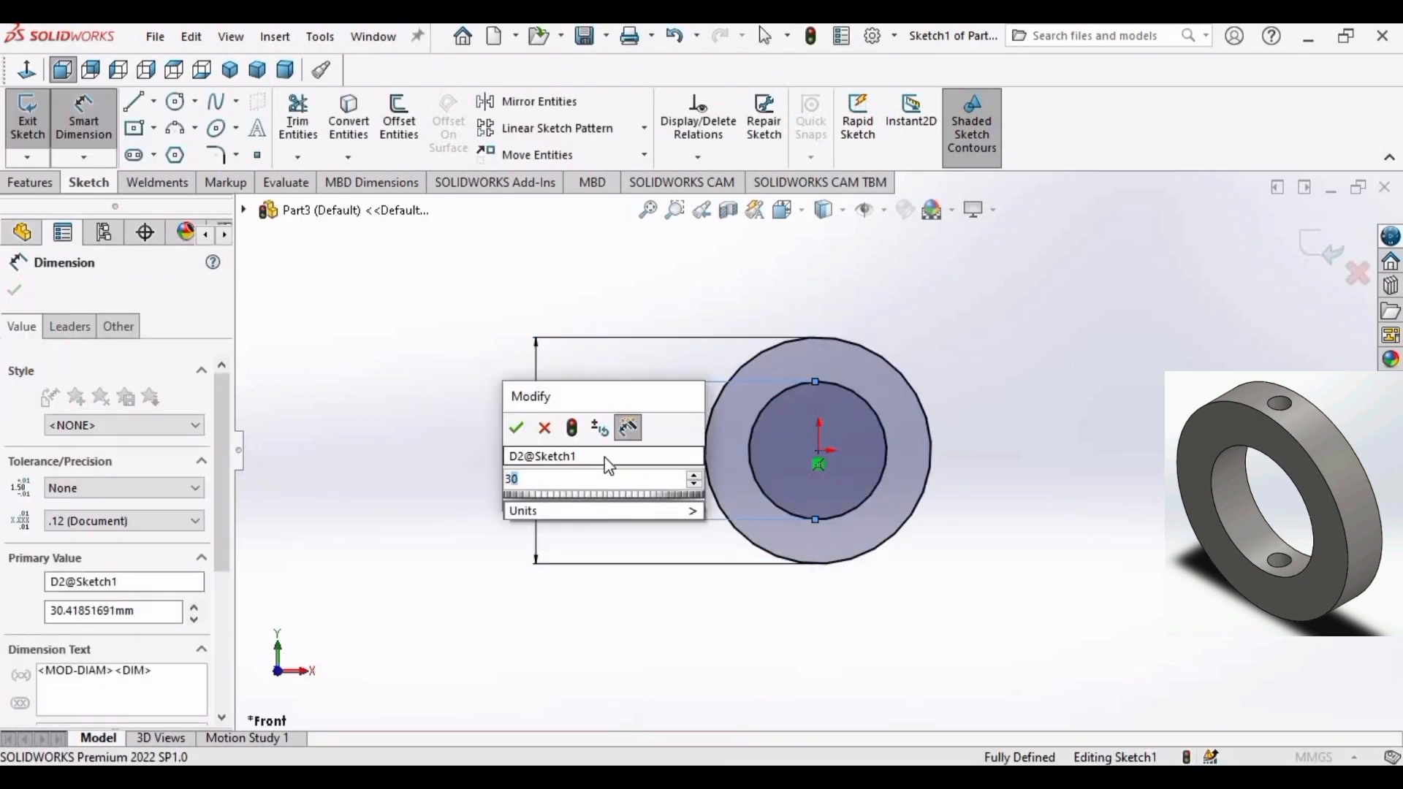
type("30")
key("Return")
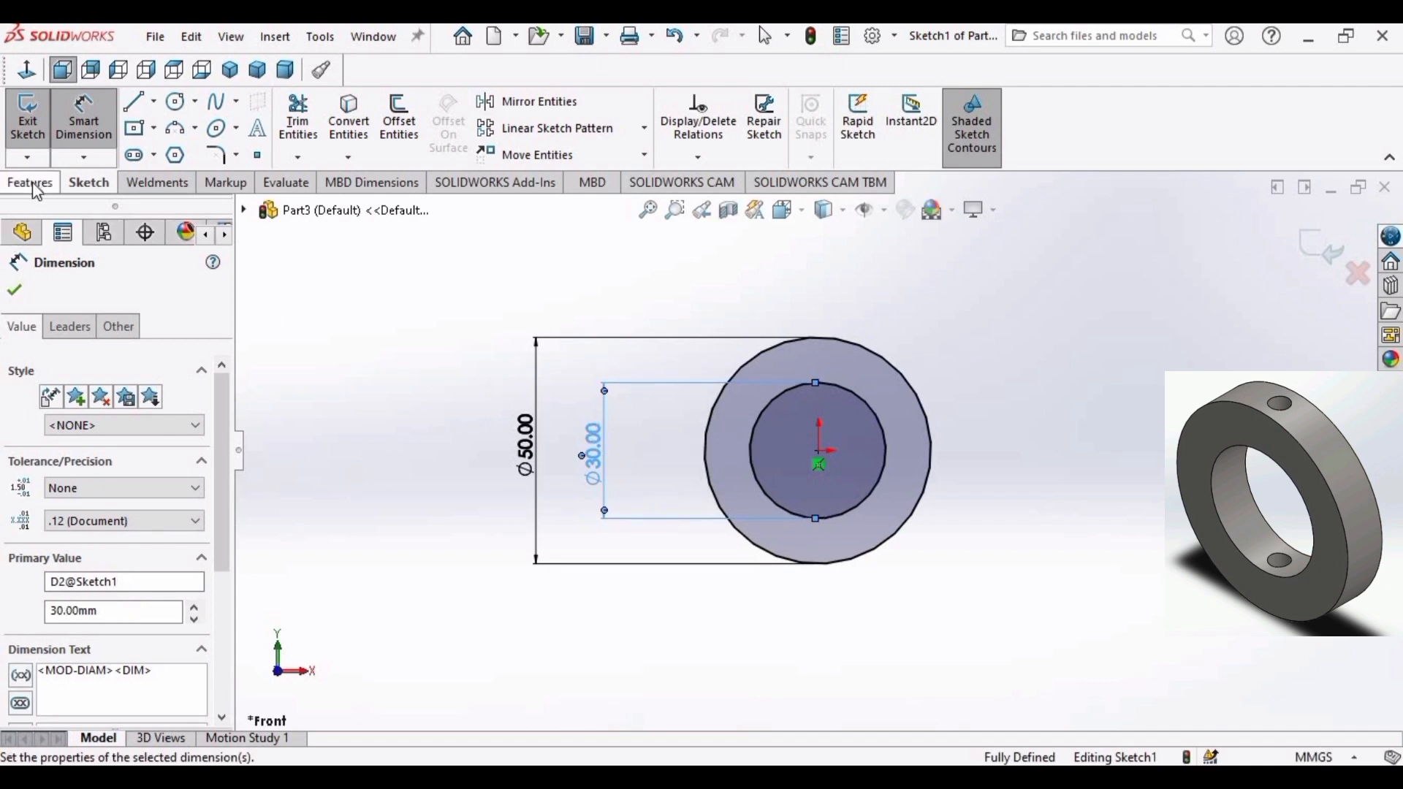
Extrude the ring profile as a Blind boss 10 mm deep.
left_click(32, 183)
left_click(35, 117)
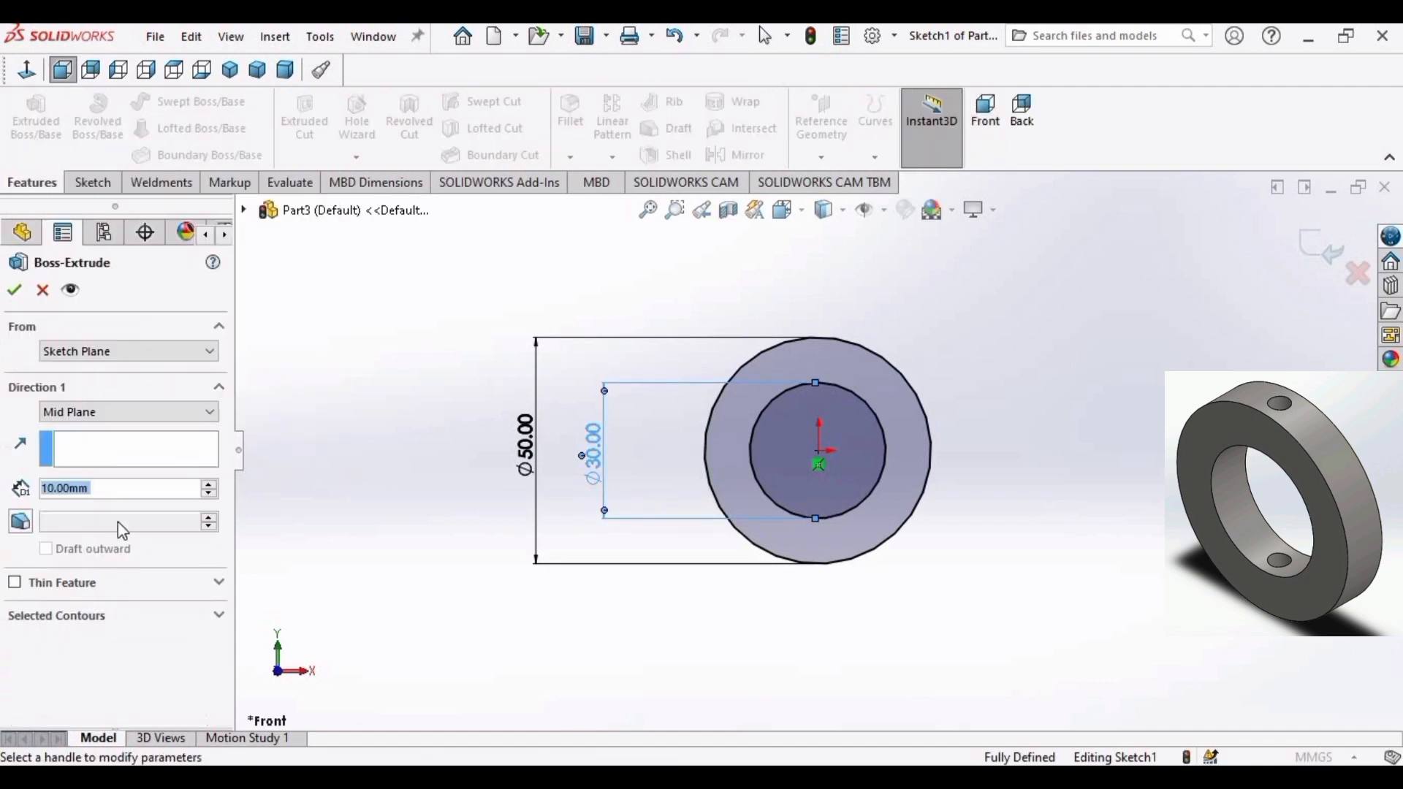
left_click(209, 410)
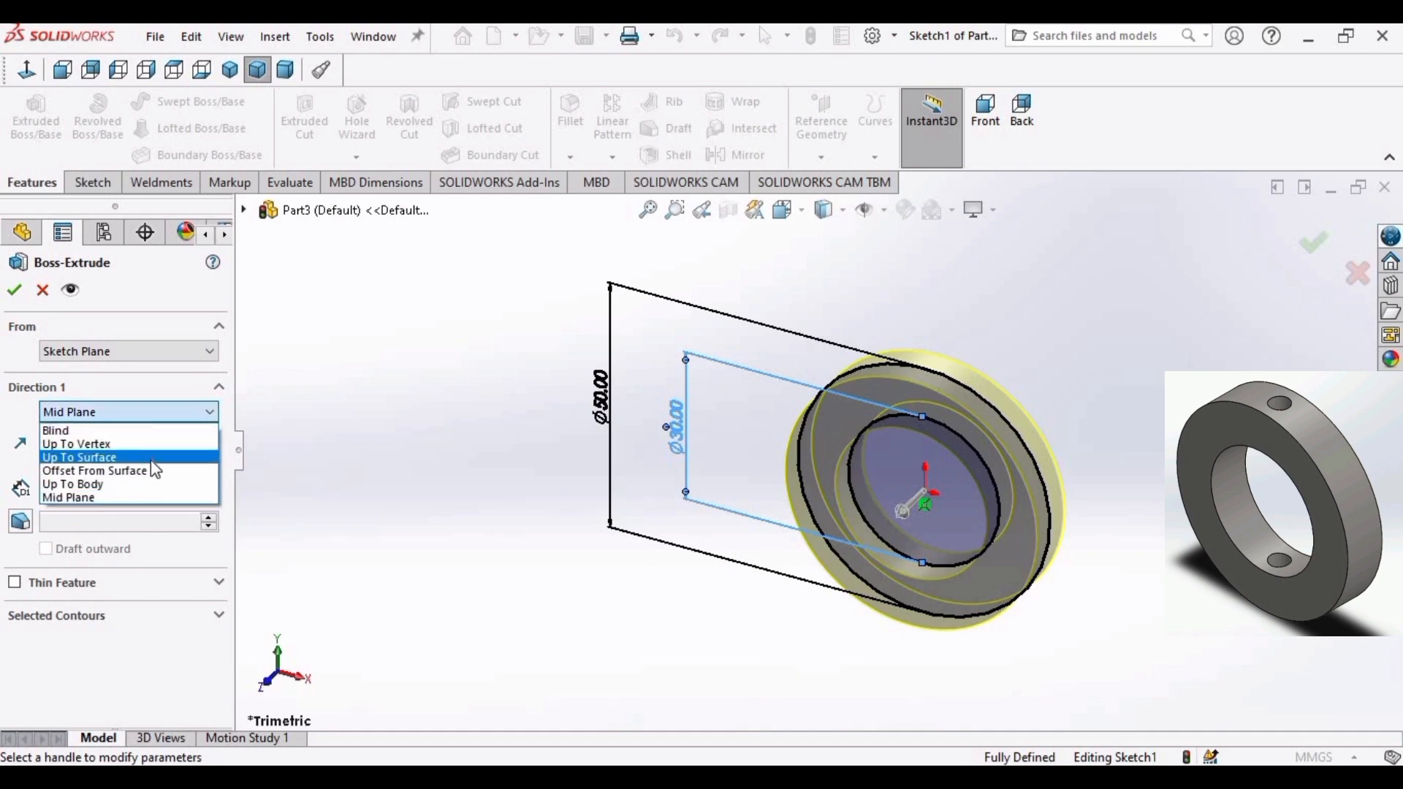
left_click(139, 431)
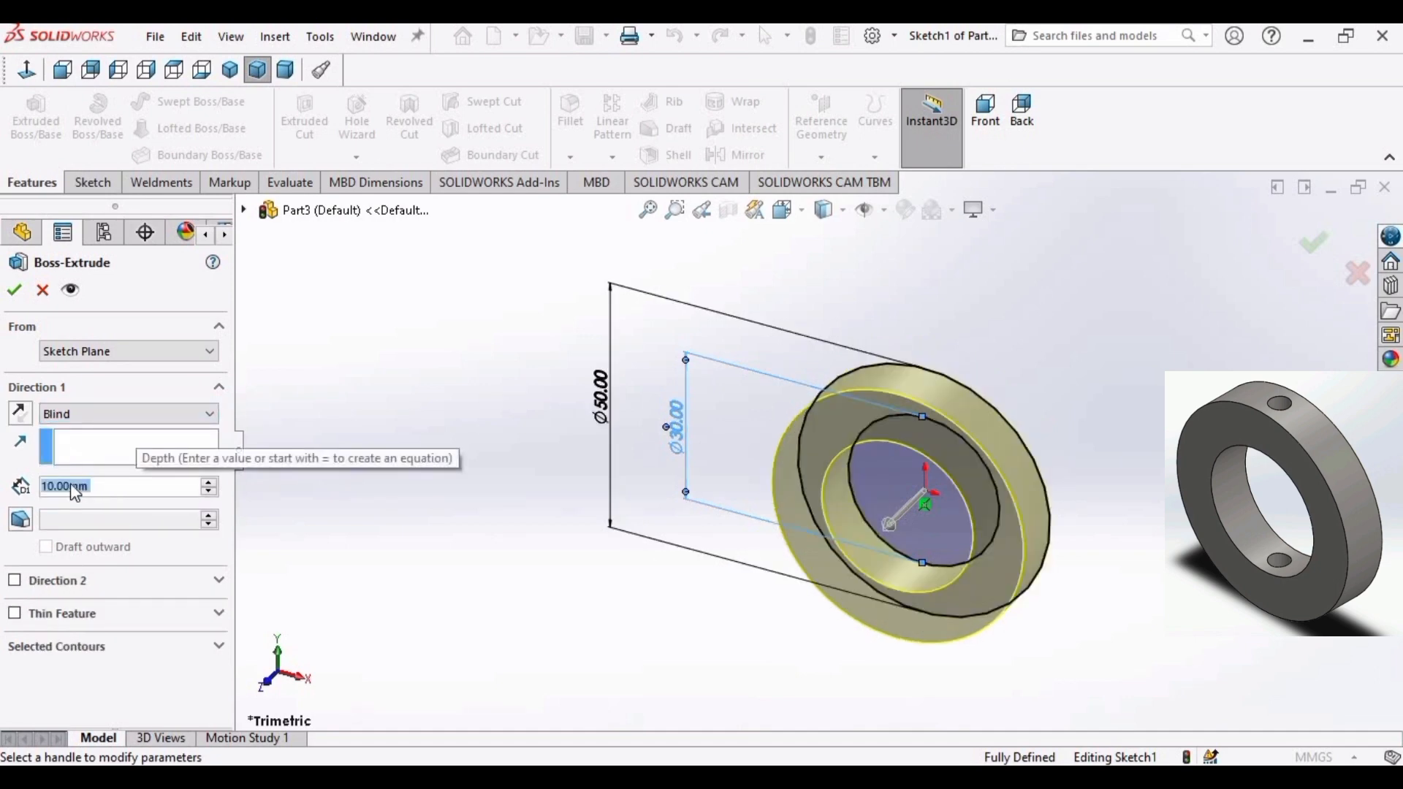
left_click(21, 294)
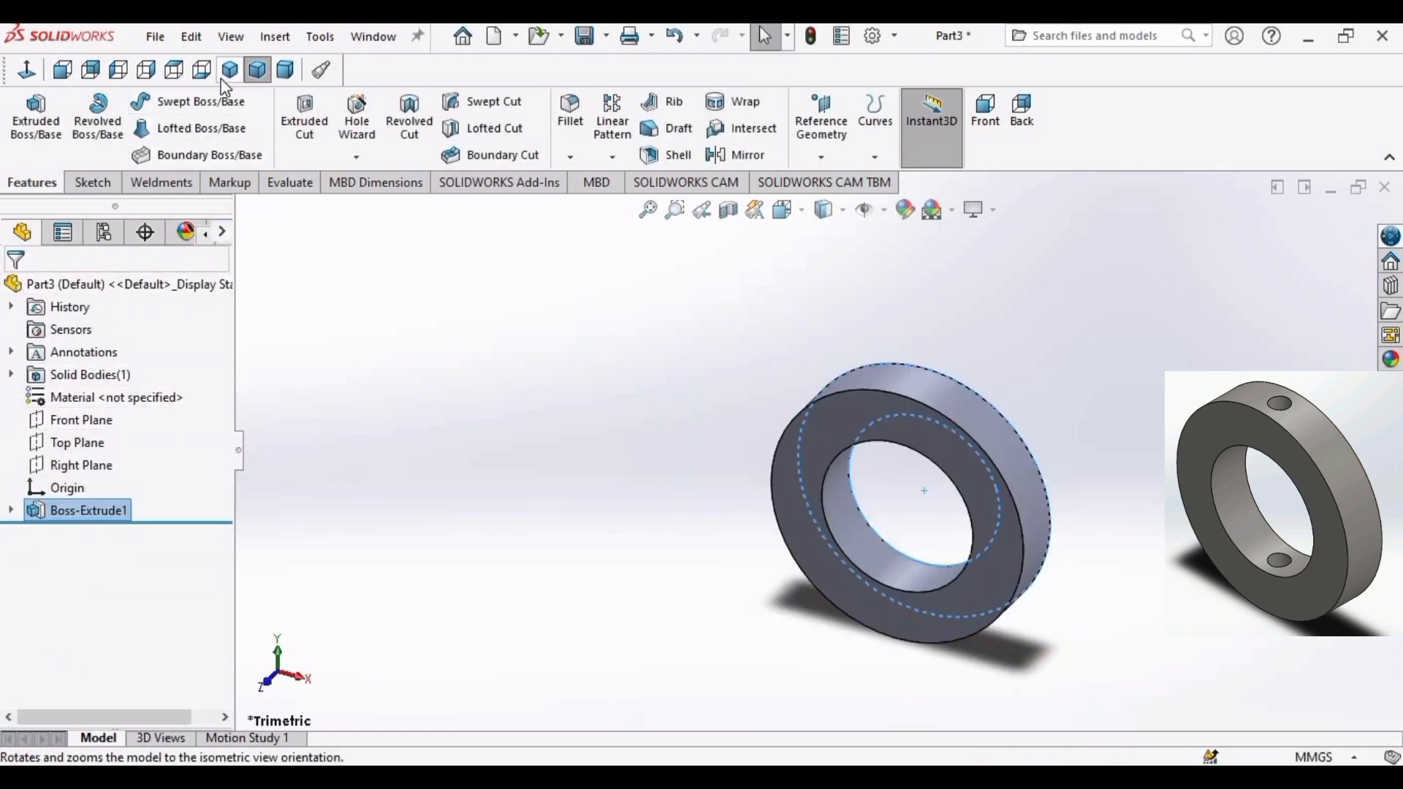
Start a sketch on the Top Plane and draw a circle about 4.6 mm in diameter on the ring's axis, midway across its width.
key("ctrl+1")
left_click(92, 452)
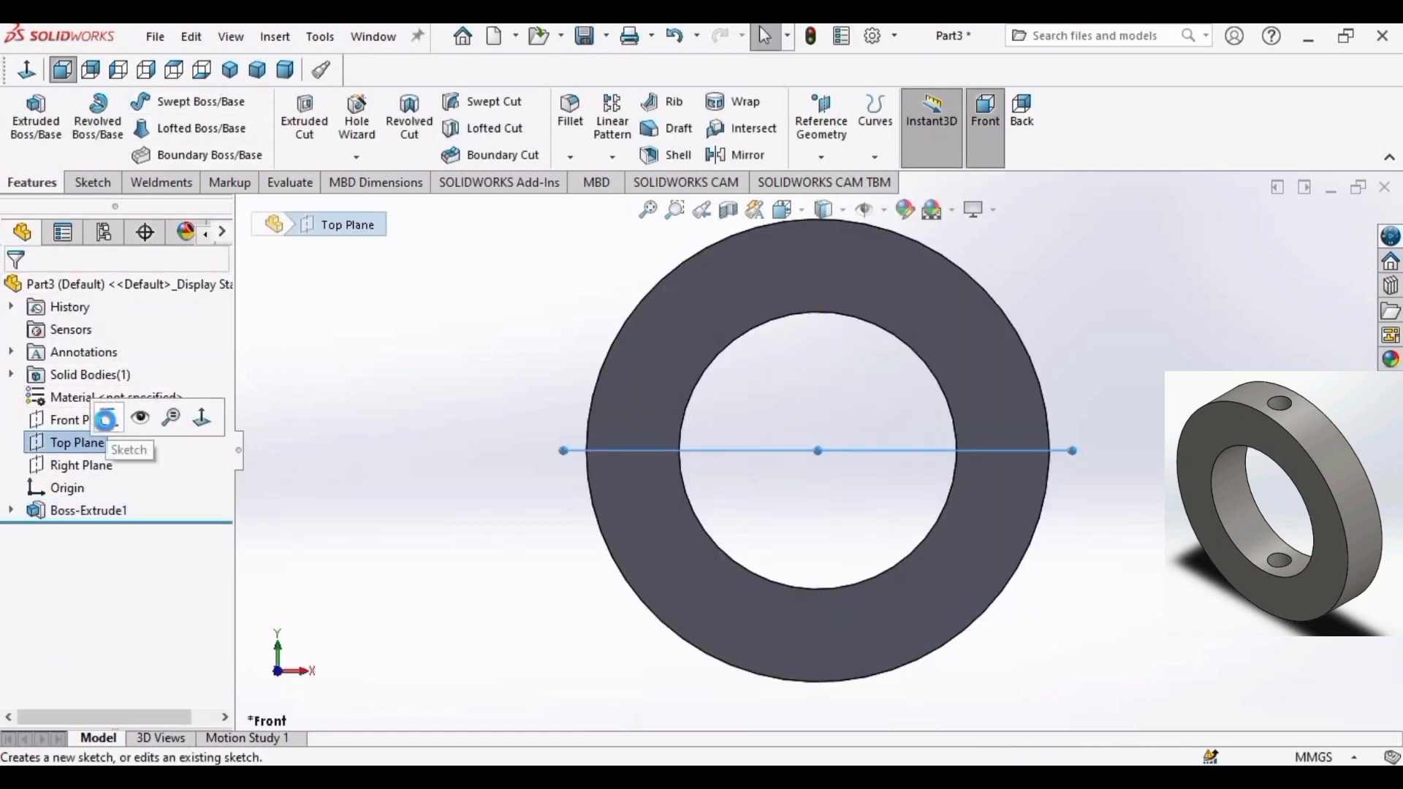
left_click(108, 421)
left_click(845, 424)
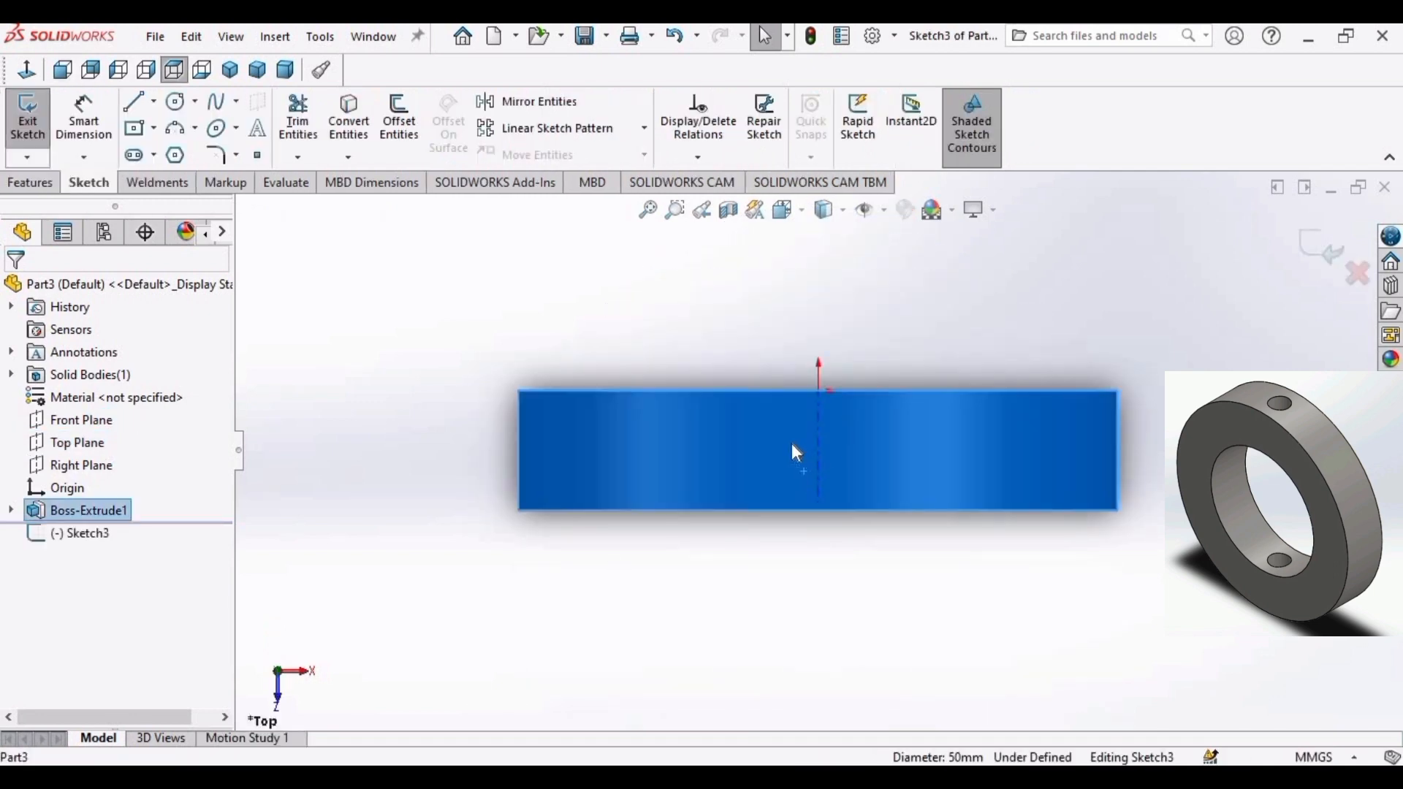
left_click(176, 110)
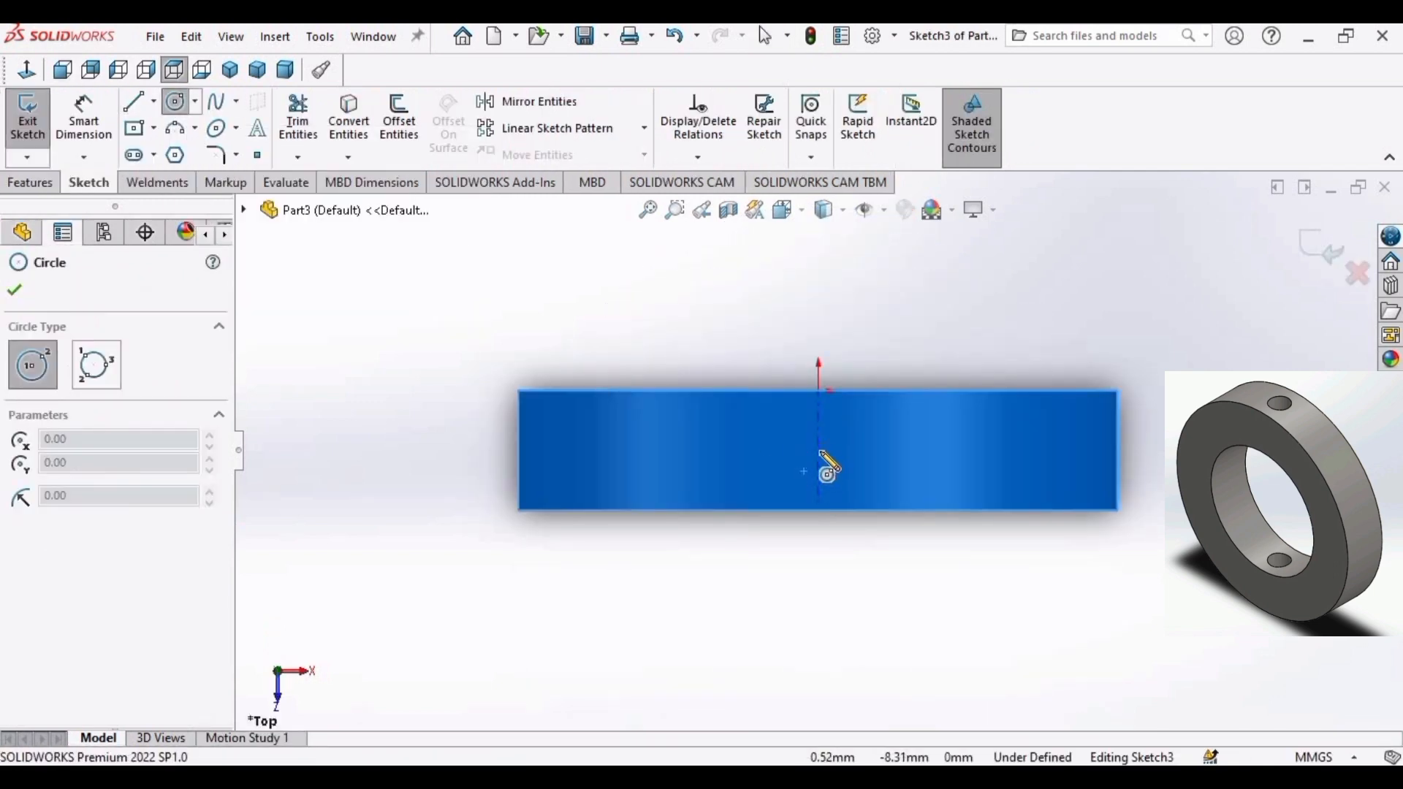
left_click(817, 451)
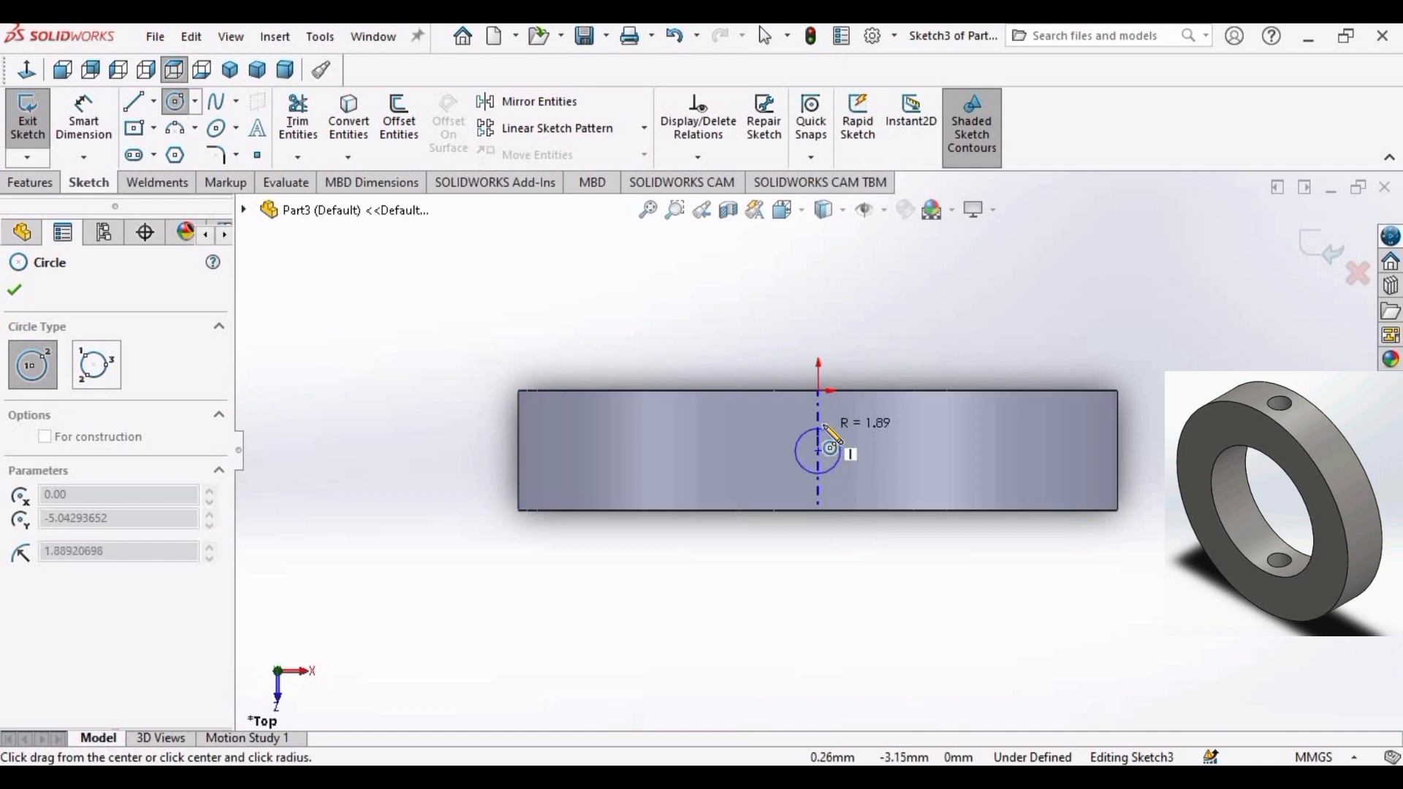
left_click(838, 431)
key("Escape")
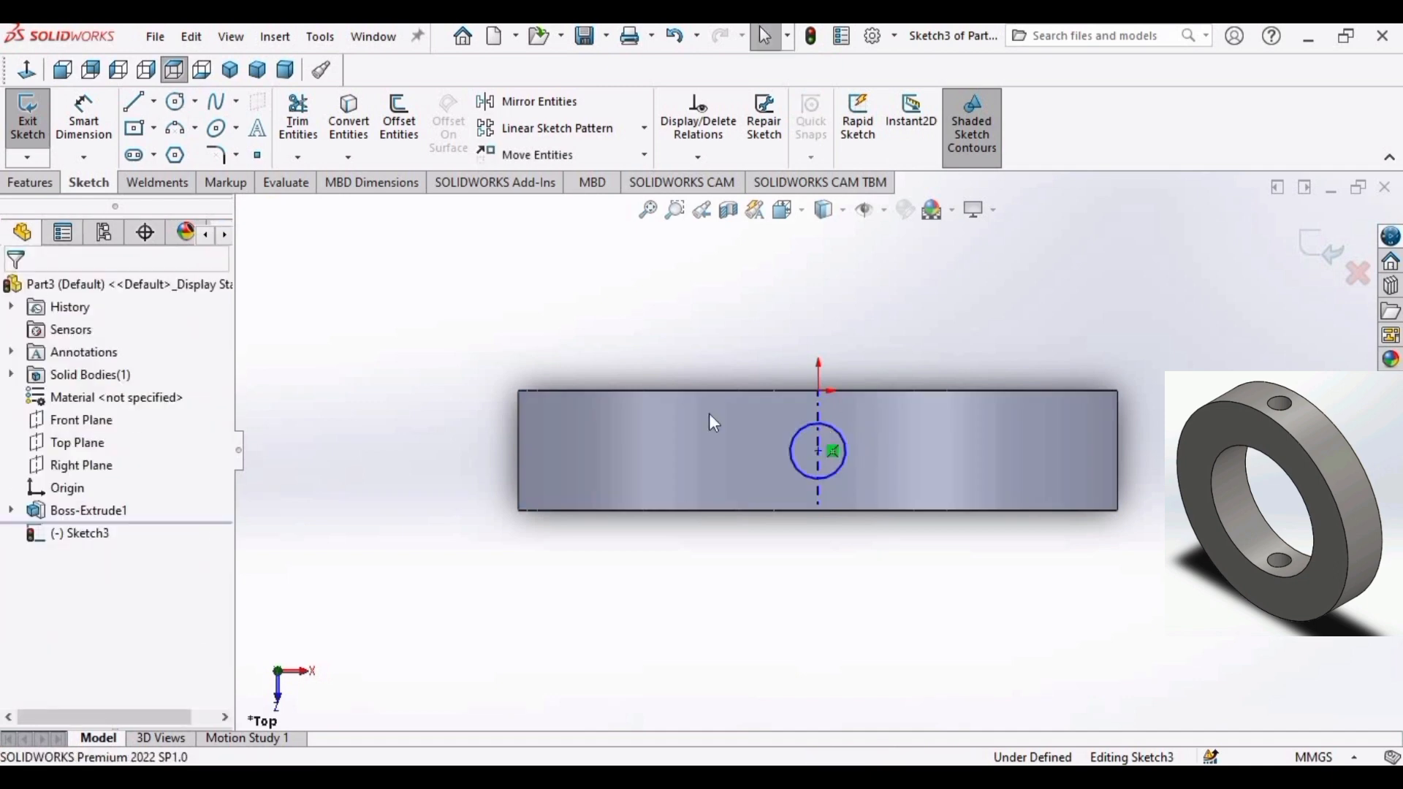
Dimension the small circle on the ring and set its diameter to 5 mm.
left_click(83, 119)
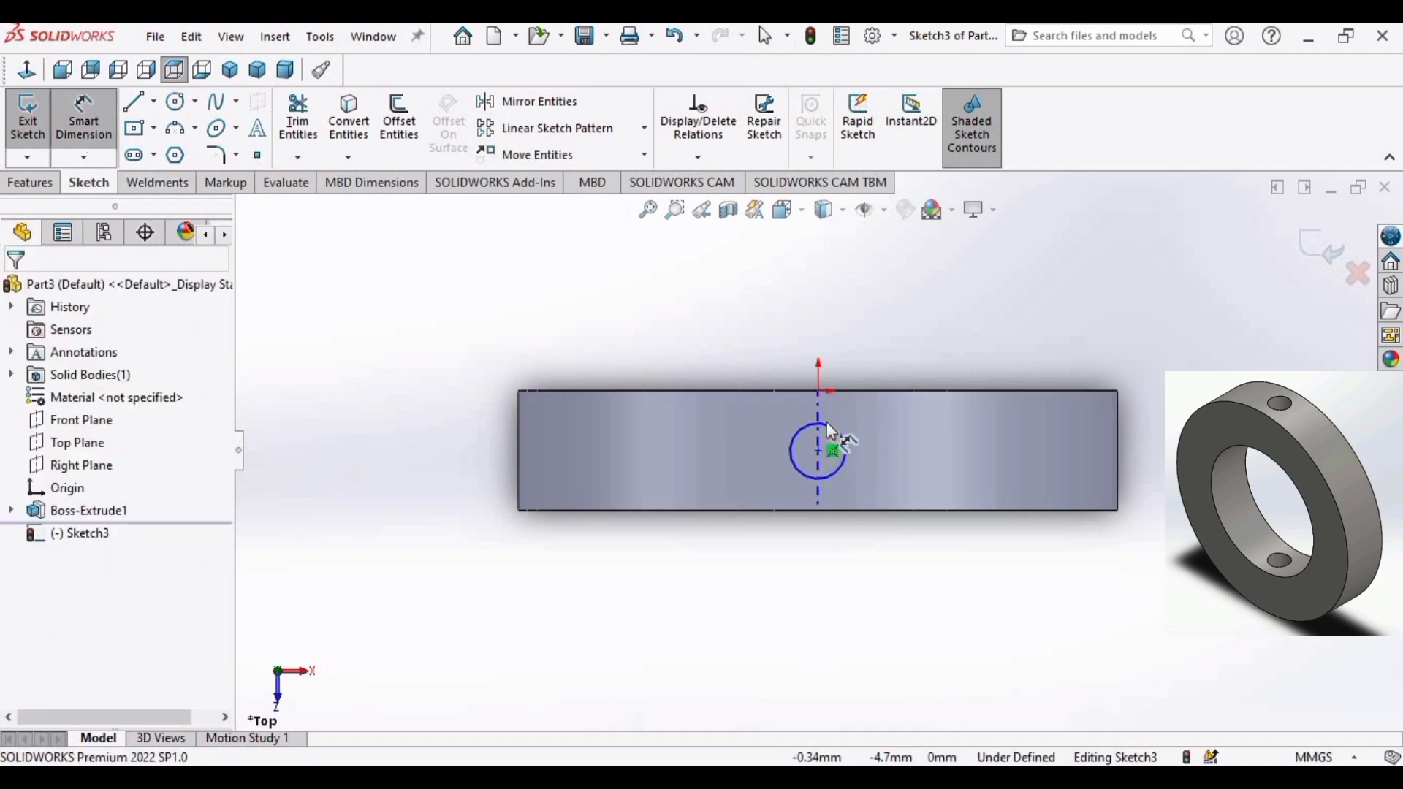
left_click(798, 466)
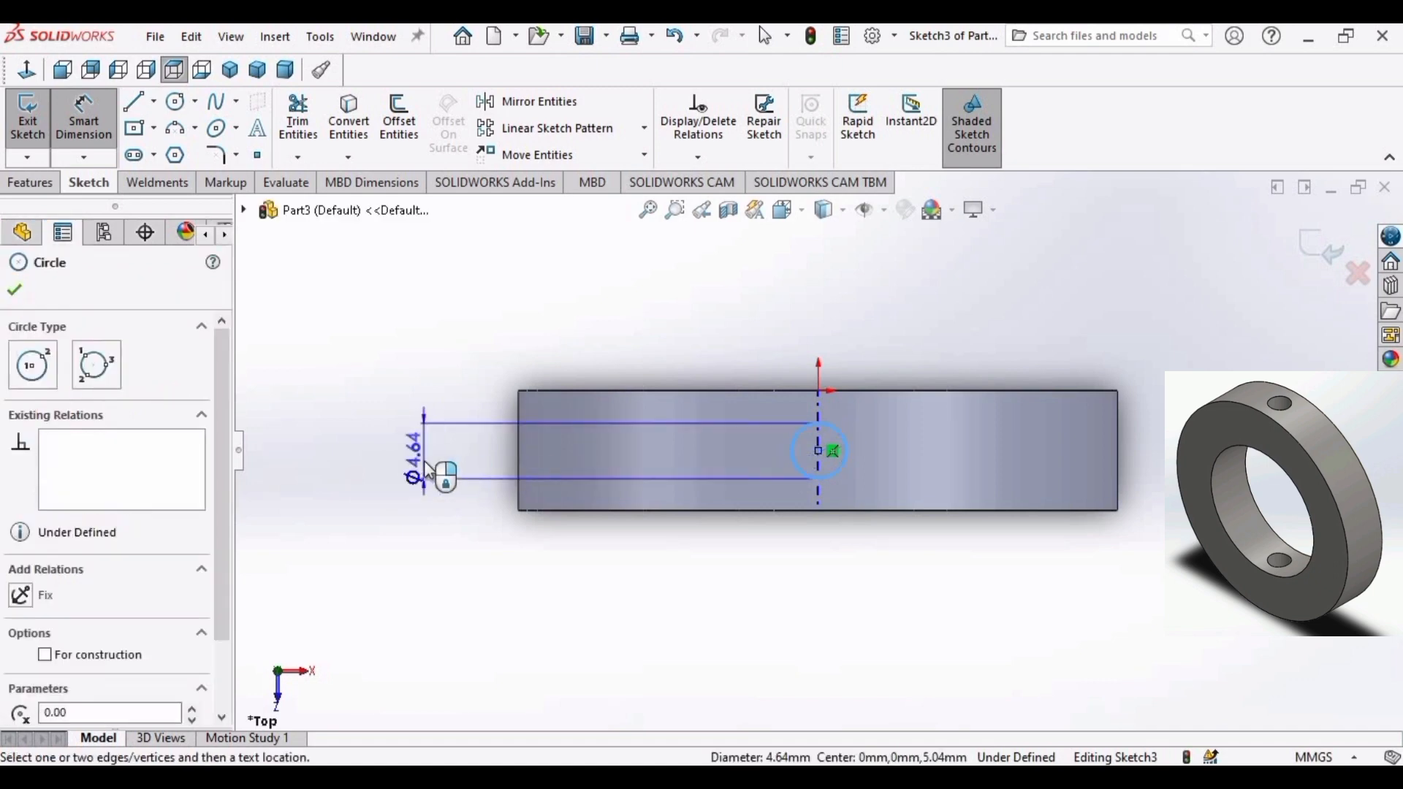
left_click(429, 470)
type("5")
key("Return")
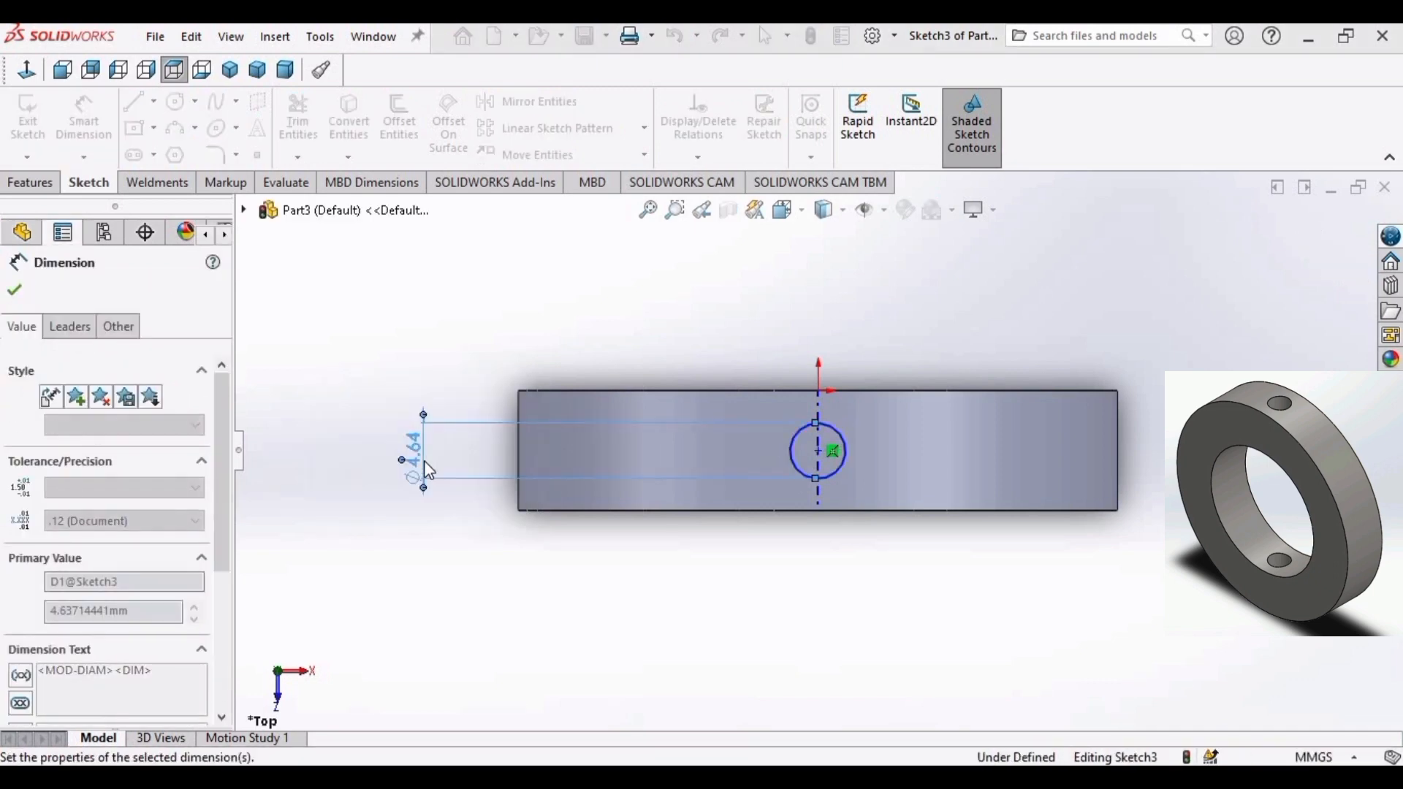
Dimension the small circle's center from the ring's edge and set the distance to 5 mm.
left_click(879, 393)
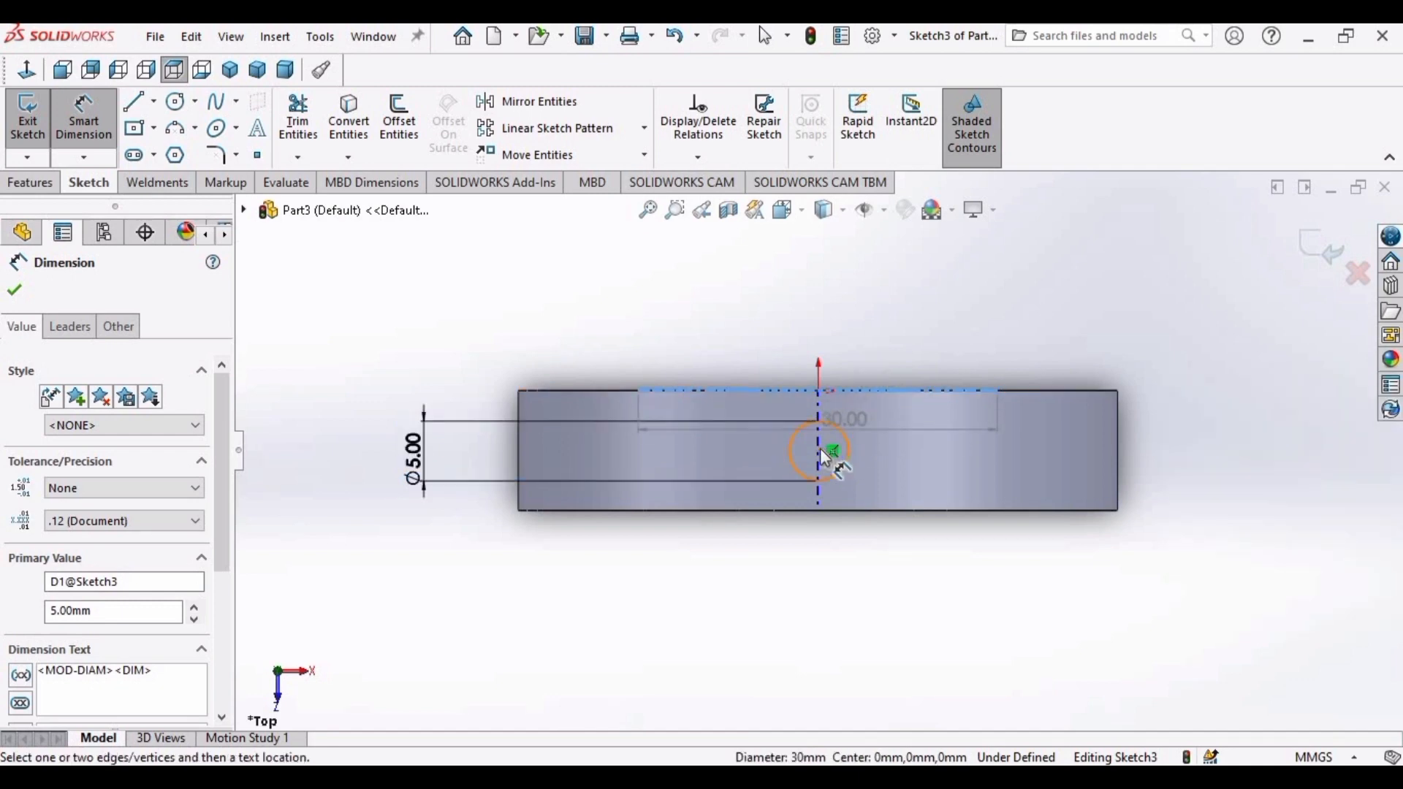
left_click(820, 451)
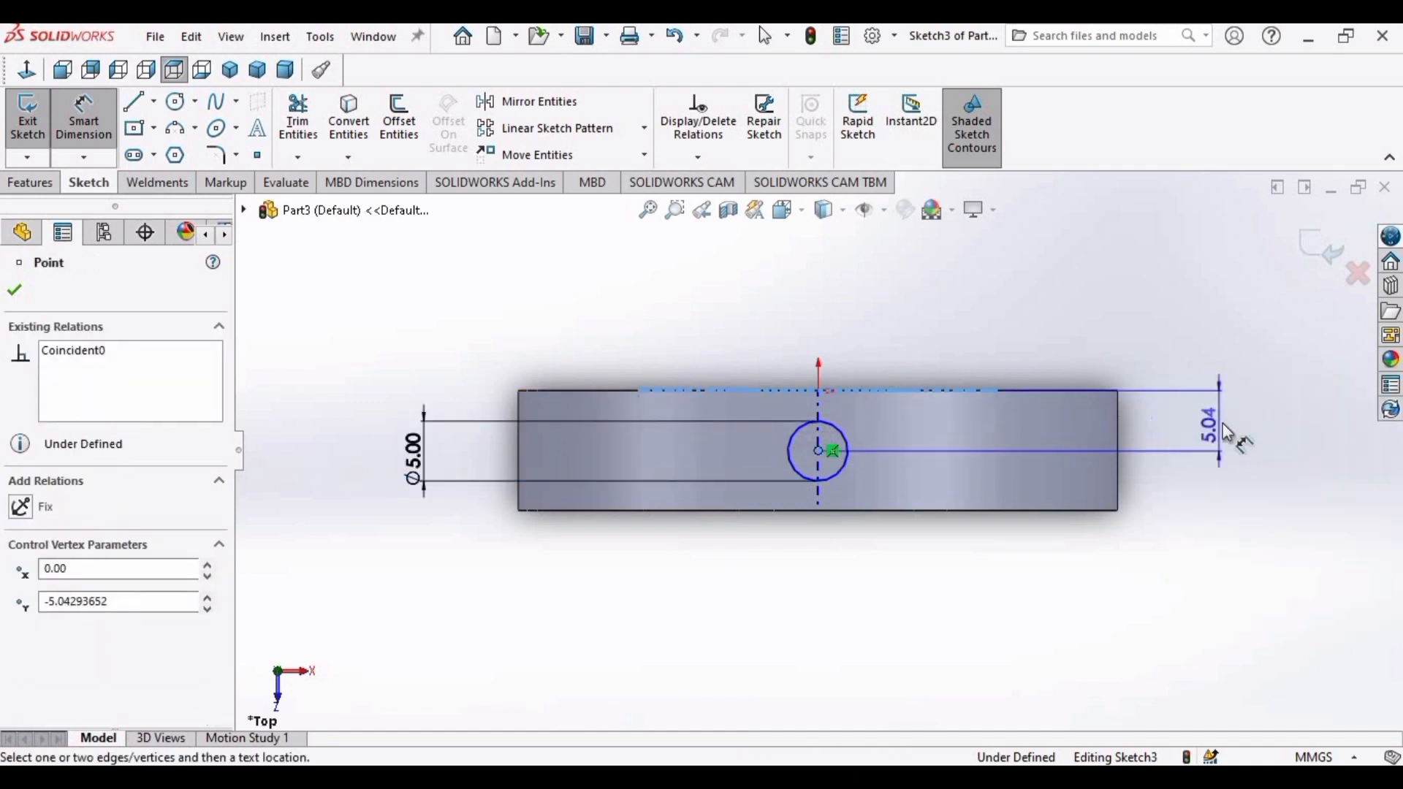
left_click(1242, 438)
type("5")
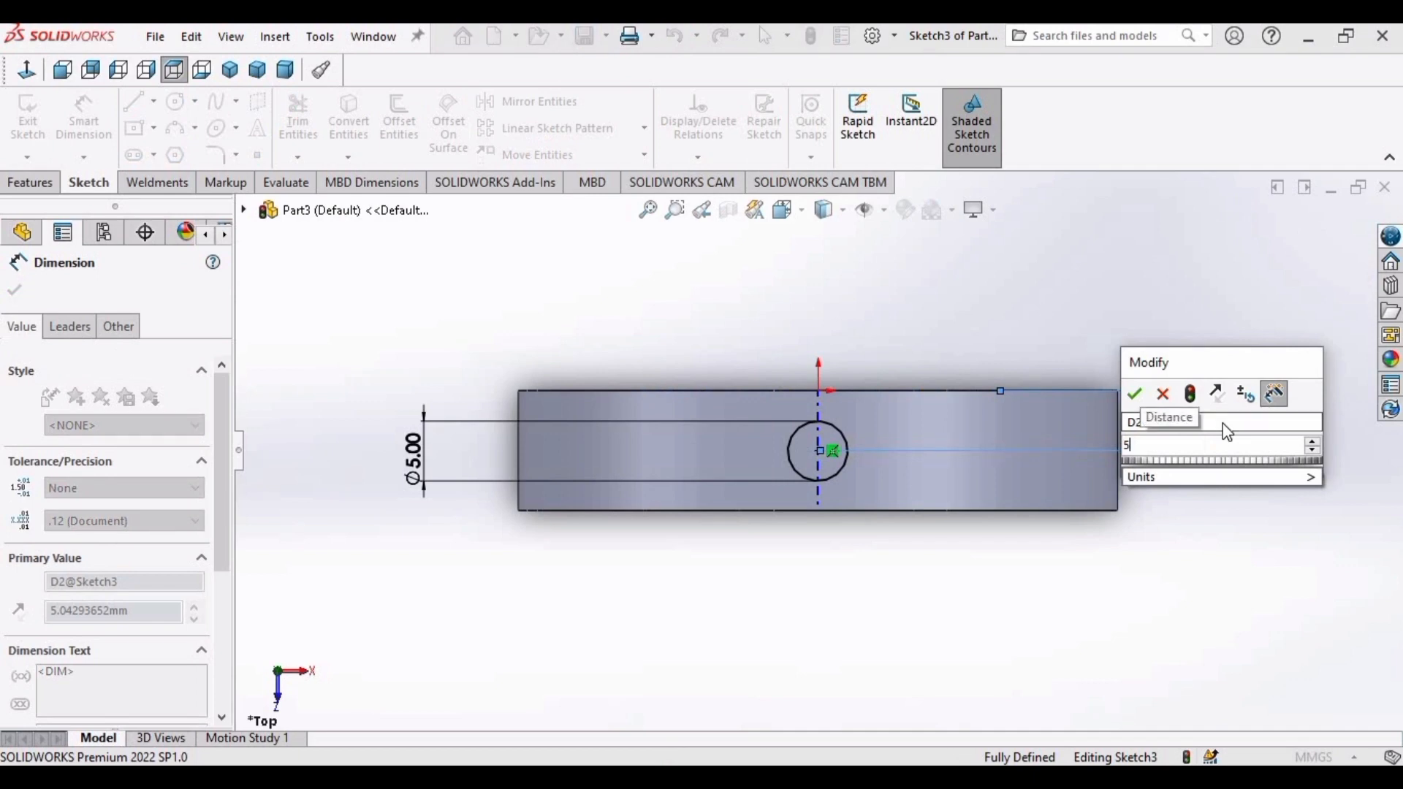
key("Return")
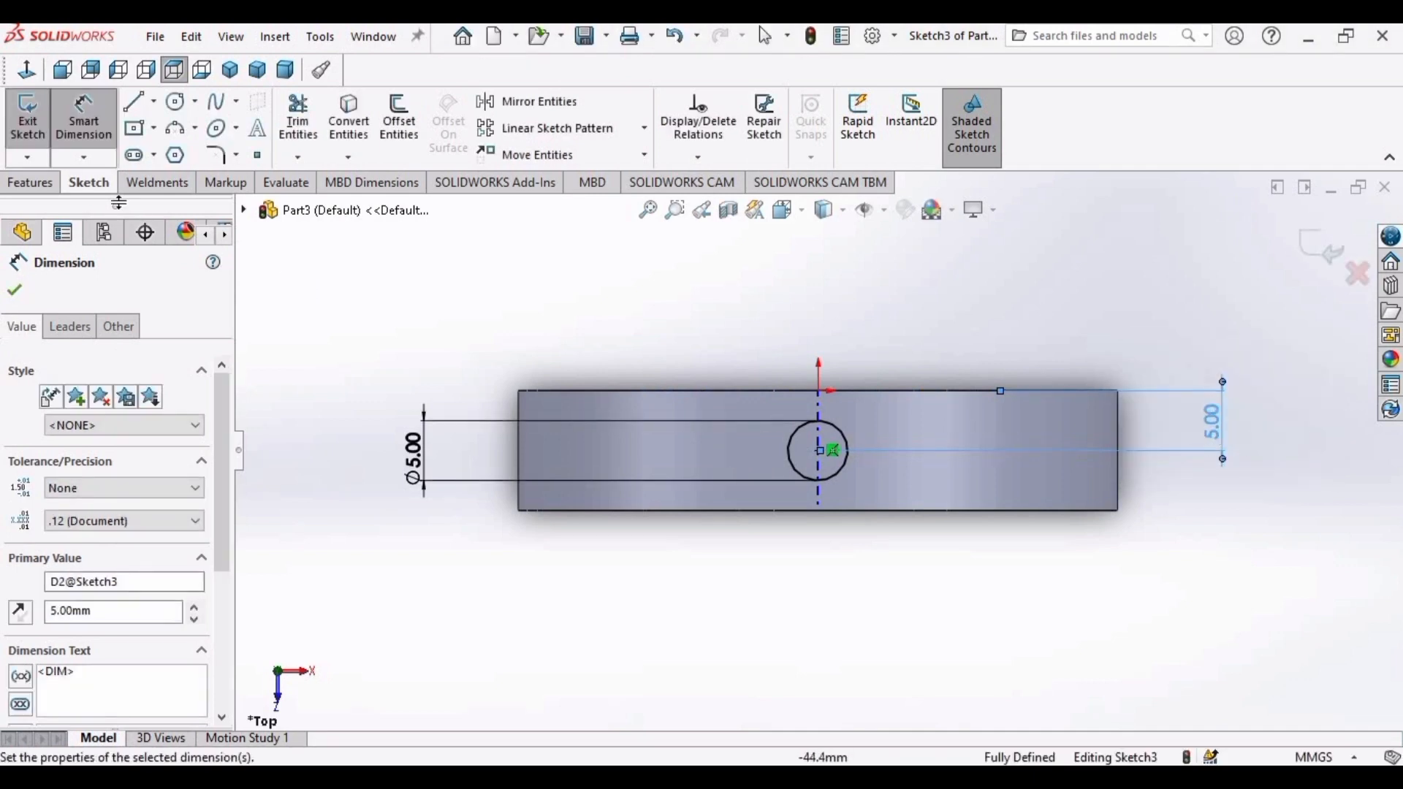
Cut the small circle through the ring as a Mid Plane extruded cut 80 mm deep.
left_click(42, 188)
left_click(322, 120)
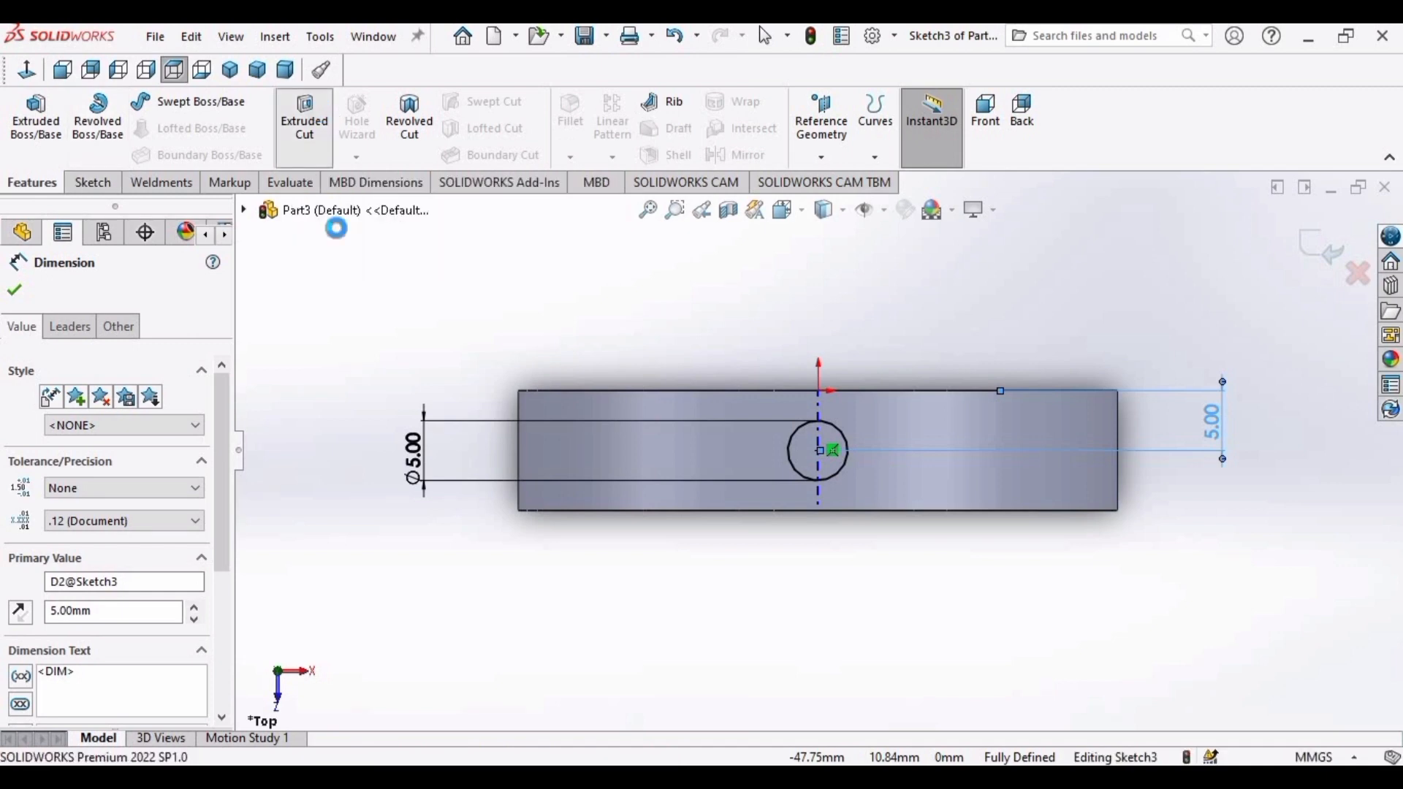
left_click(231, 71)
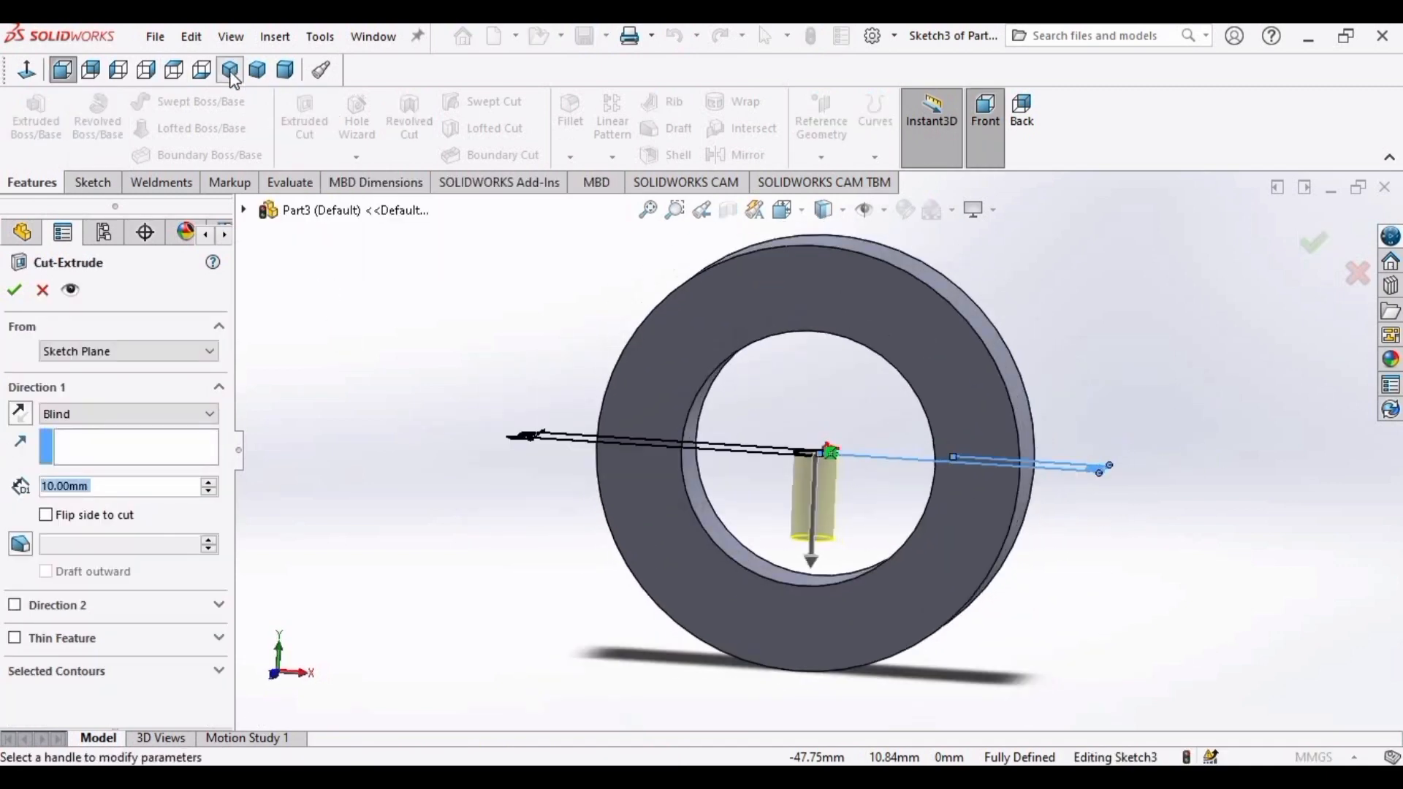
left_click(213, 414)
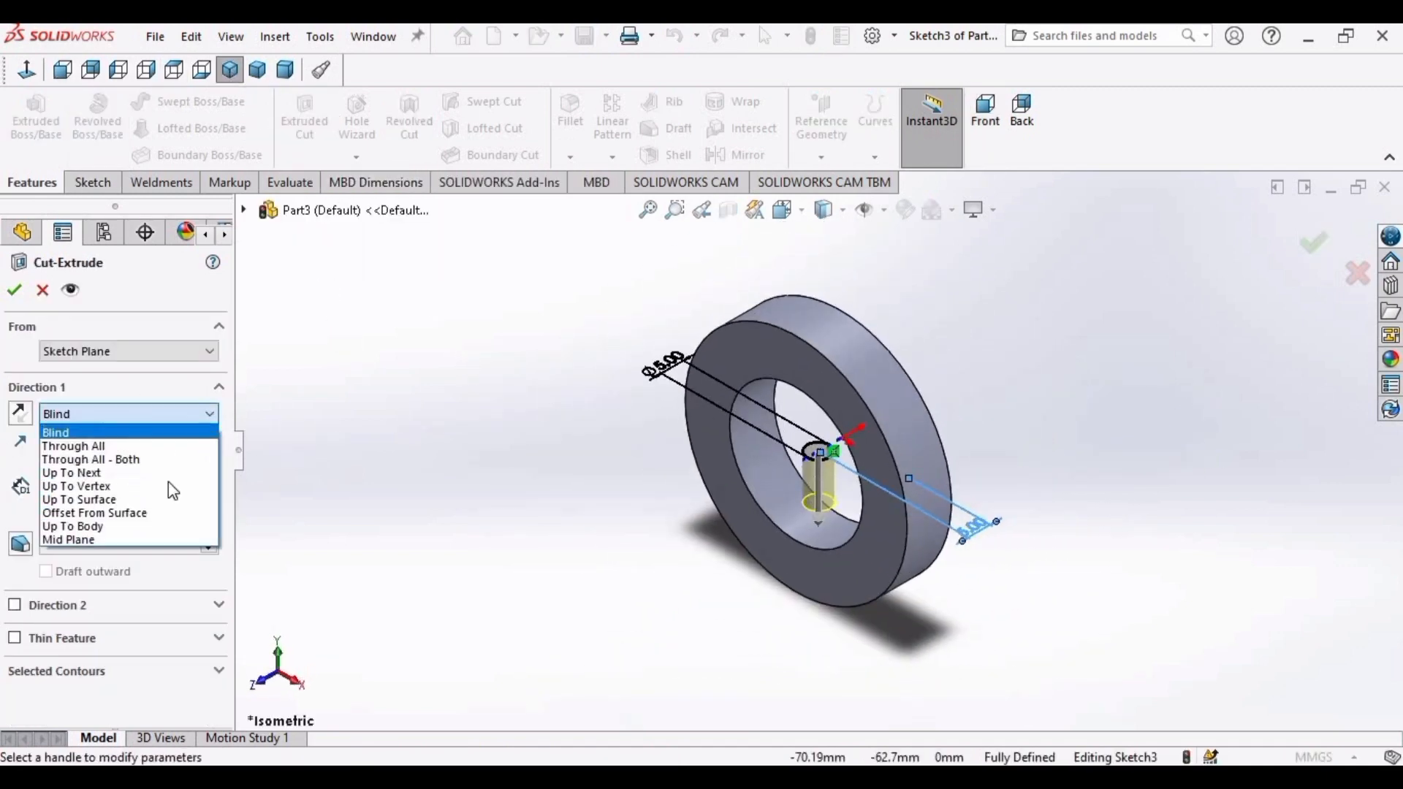
left_click(117, 541)
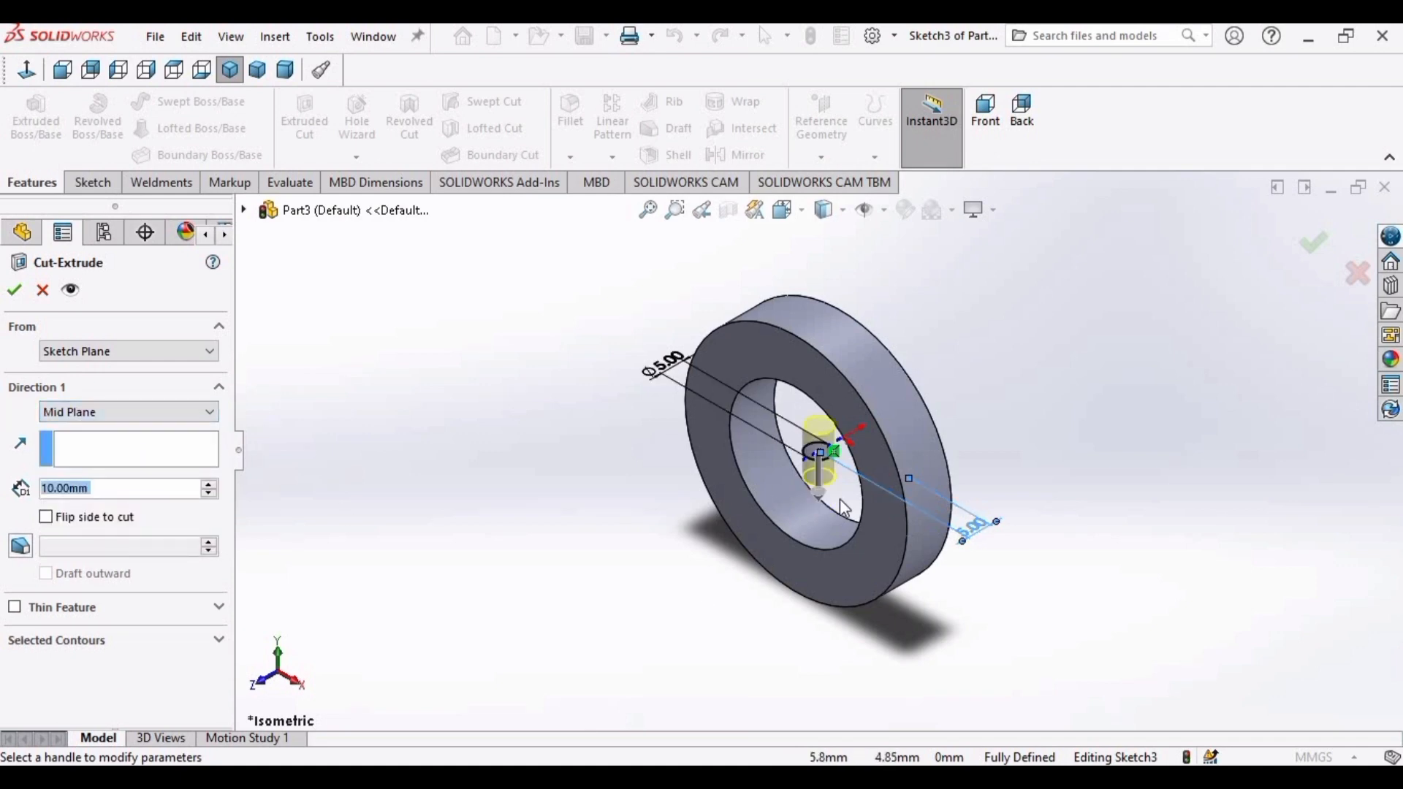
left_click(209, 485)
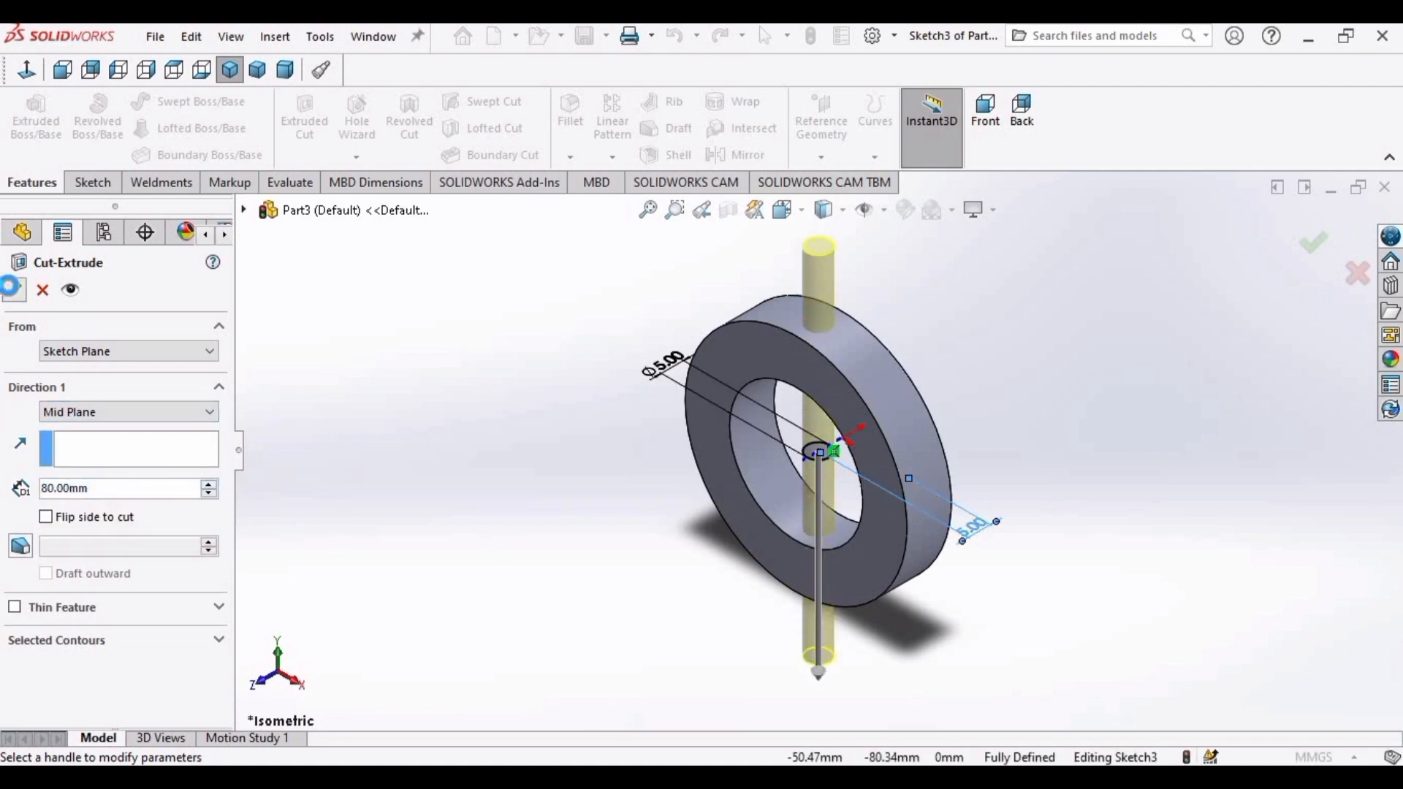
left_click(15, 289)
Save the ring part as collar in the Universal Joint folder.
left_click(155, 36)
left_click(227, 291)
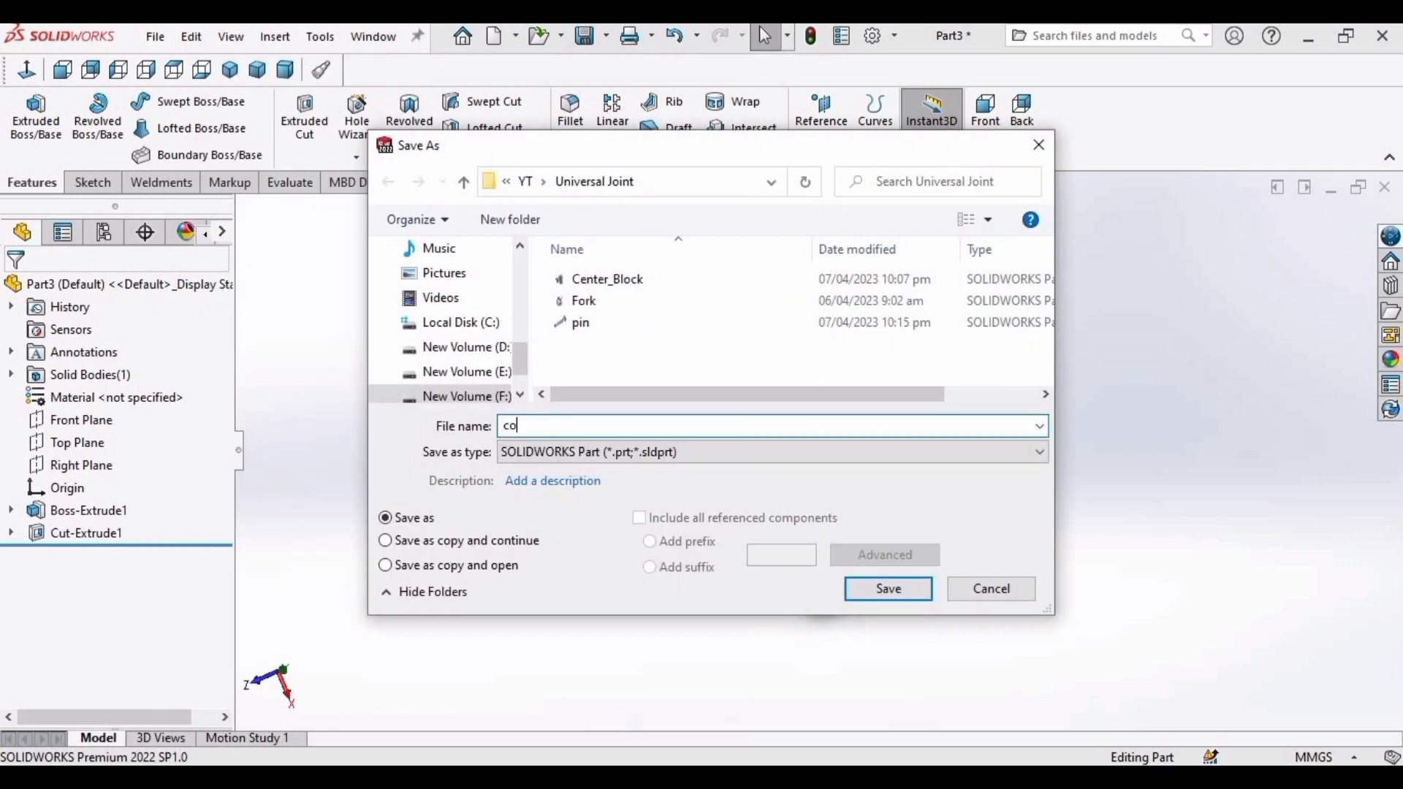
key("Return")
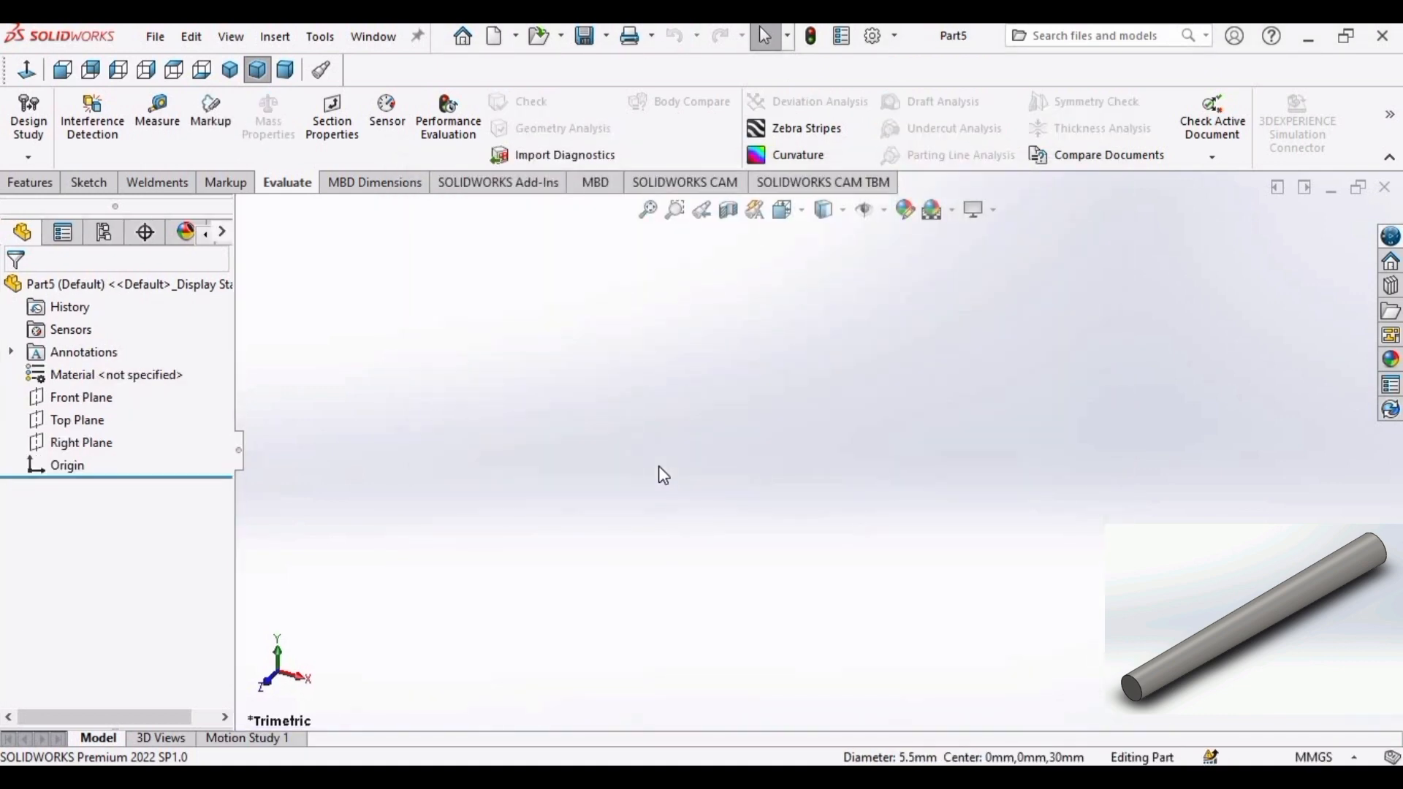
Start a sketch on the Front Plane of the new part and draw a circle about 77 mm in diameter centered on the origin.
left_click(88, 182)
left_click(175, 102)
left_click(643, 307)
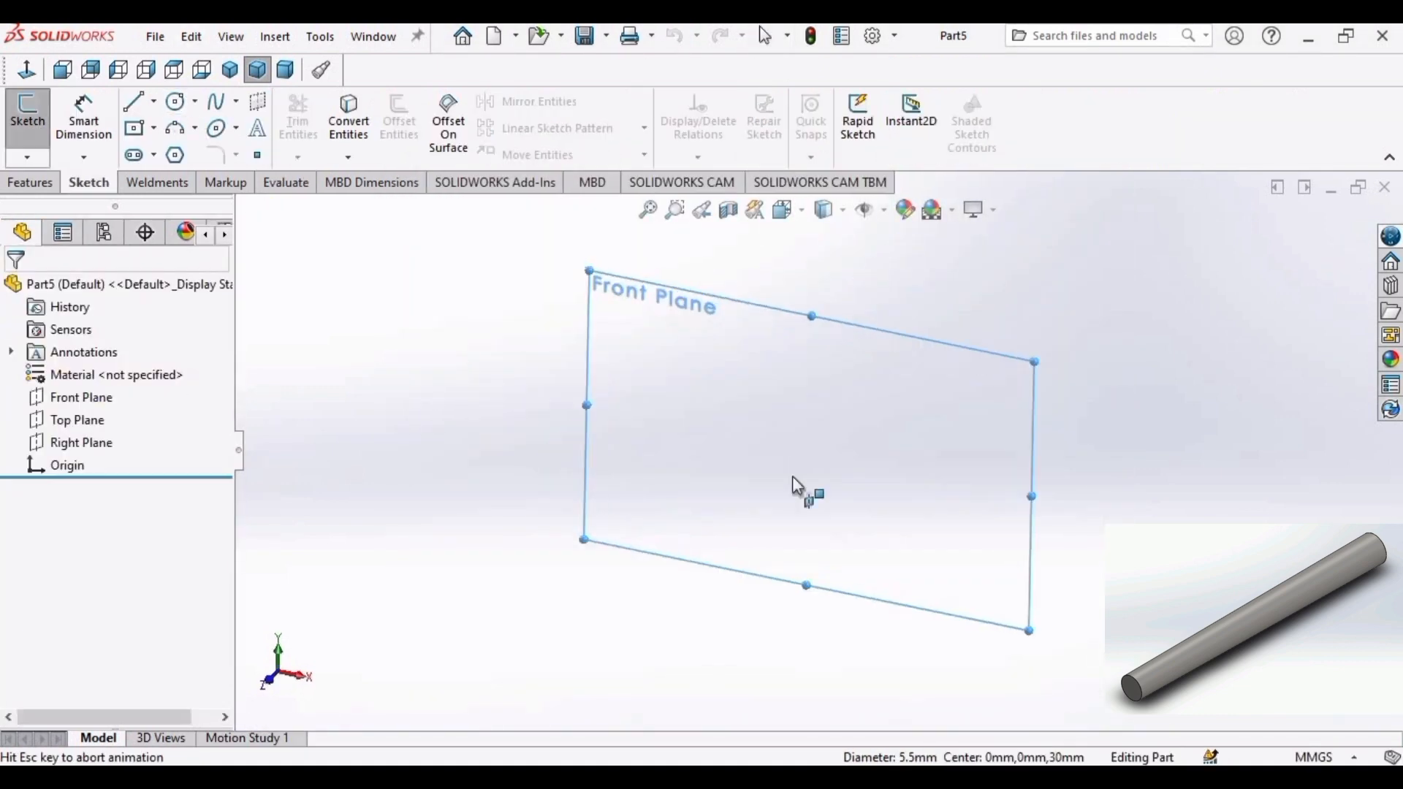
left_click(819, 450)
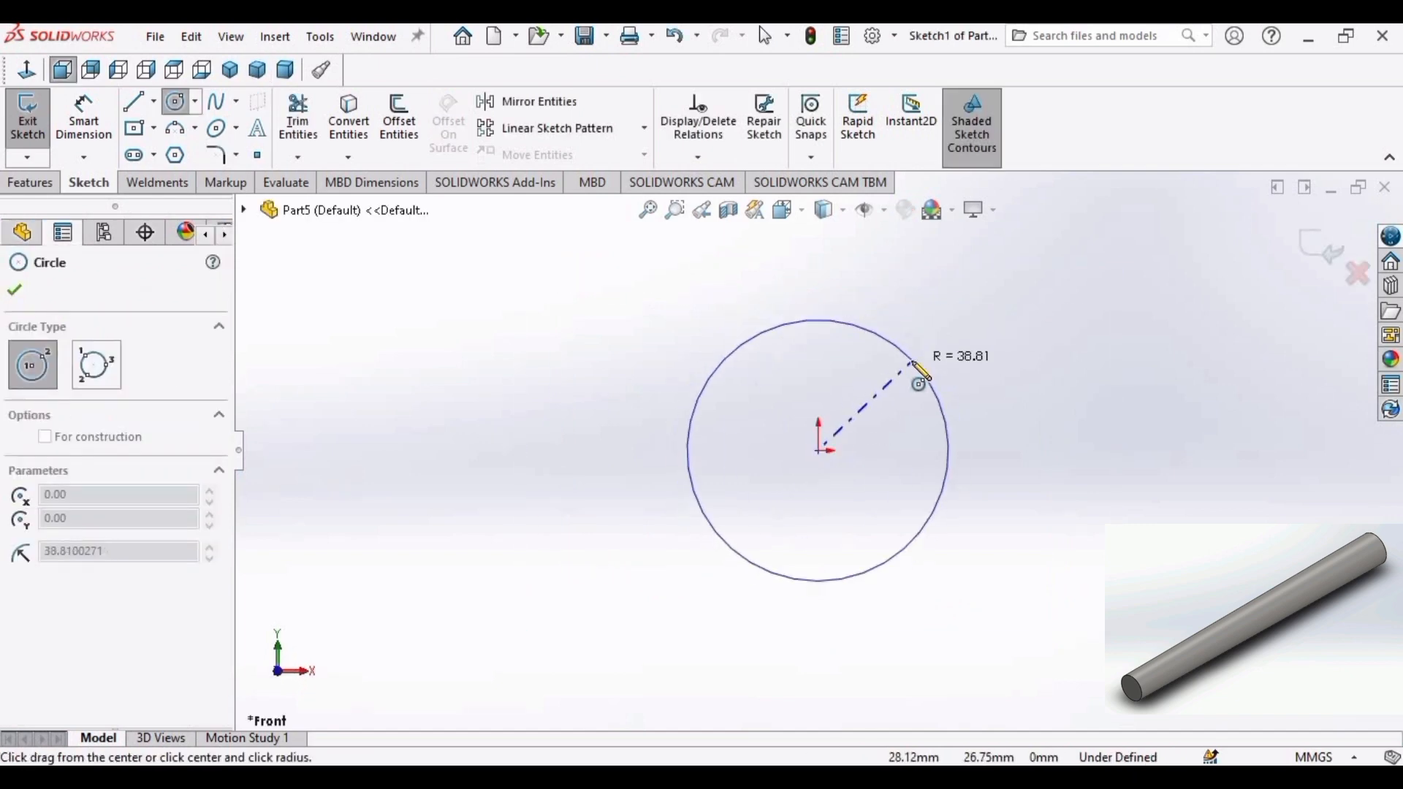
left_click(913, 363)
key("Escape")
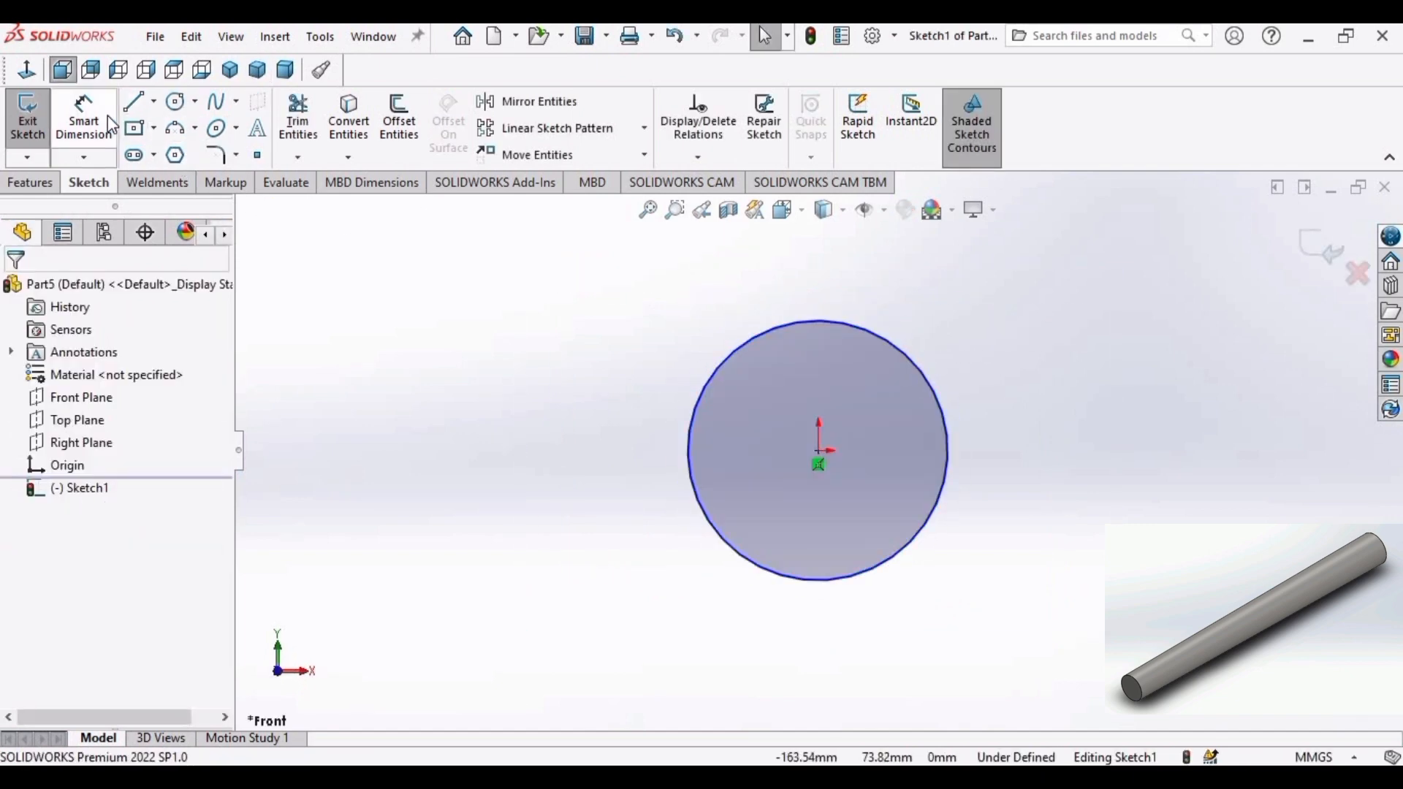
Dimension the circle and set its diameter to 6 mm.
left_click(111, 125)
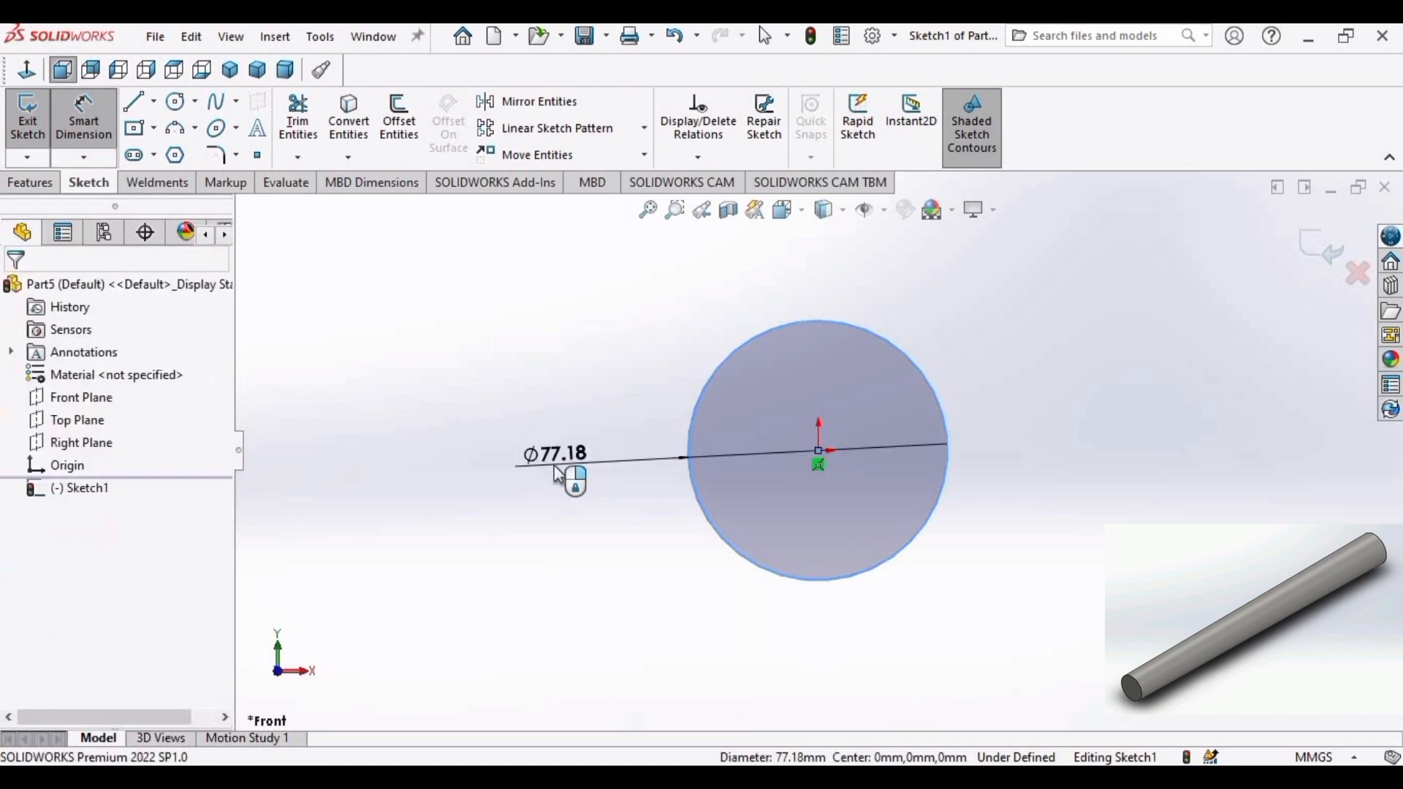
left_click(559, 475)
type("6")
key("Return")
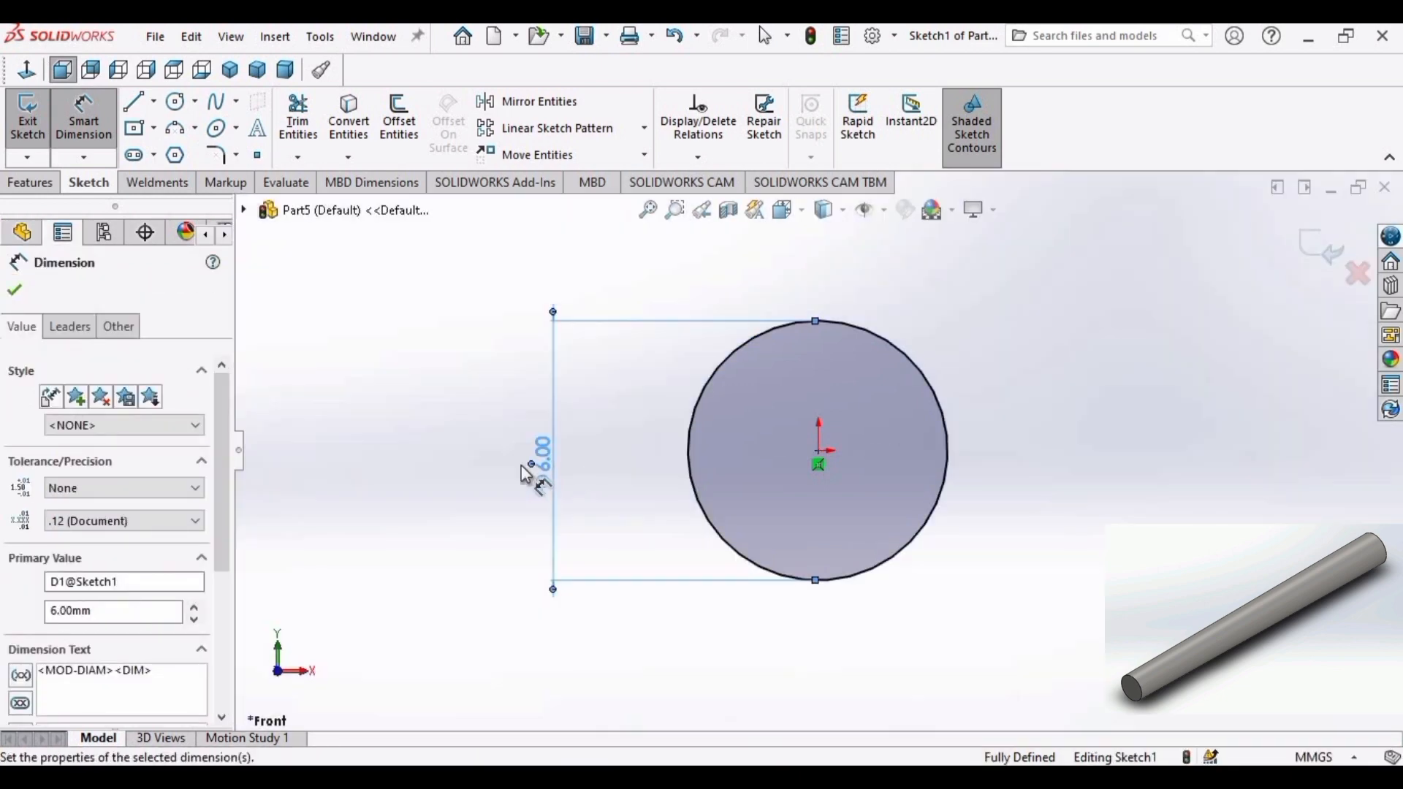
Extrude the circle as a Blind boss 60 mm deep with an inward draft of 0.4777 degrees.
left_click(30, 182)
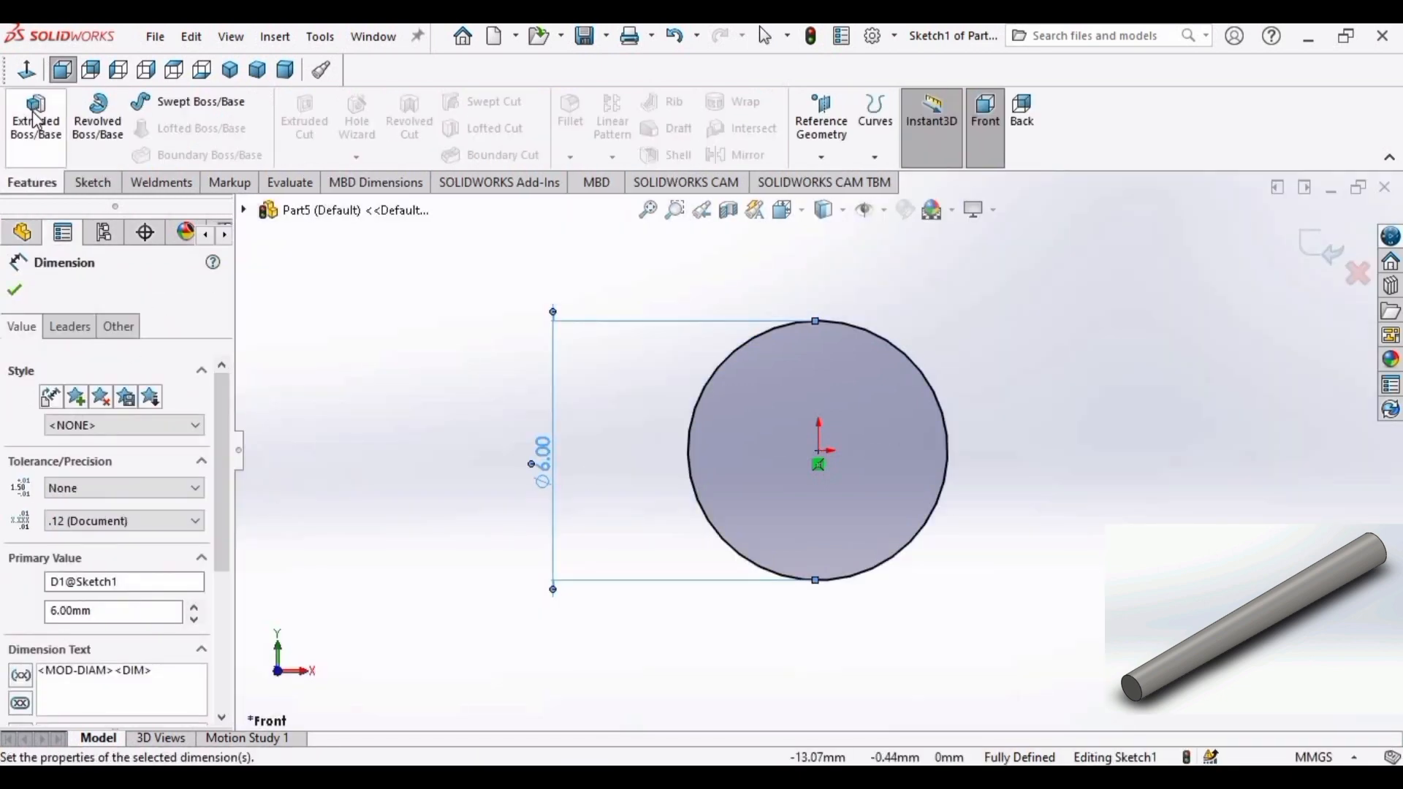
left_click(36, 117)
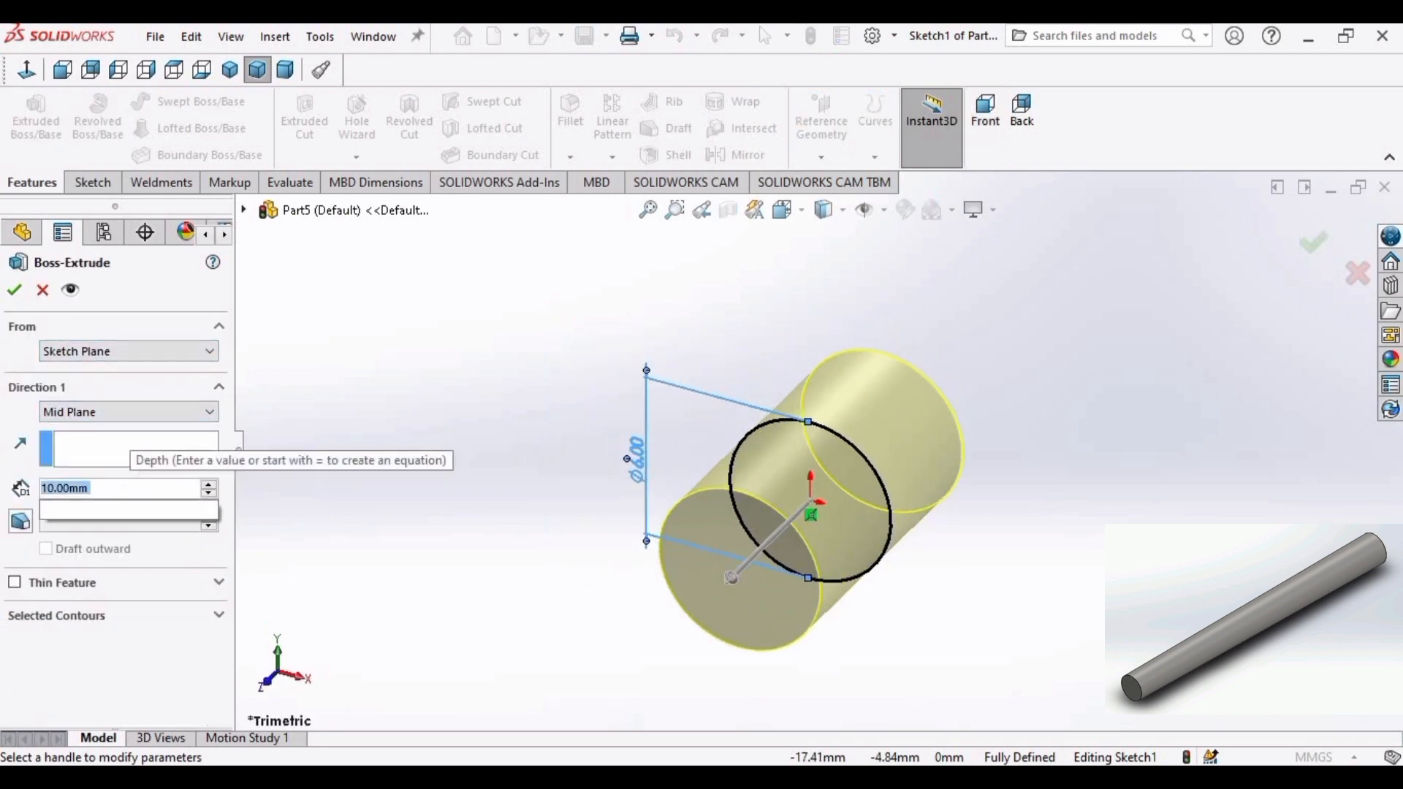
type("60")
key("Return")
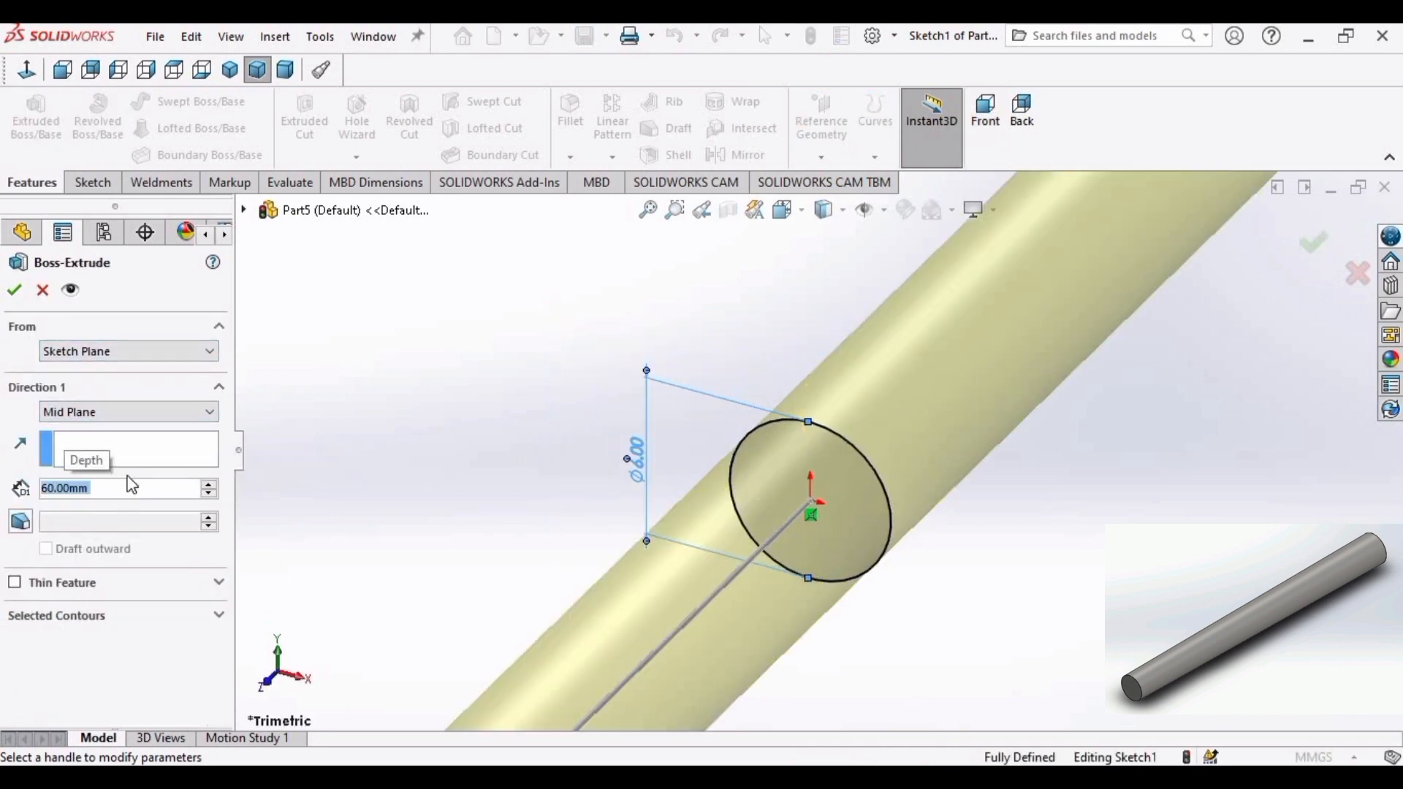
left_click(214, 420)
left_click(154, 419)
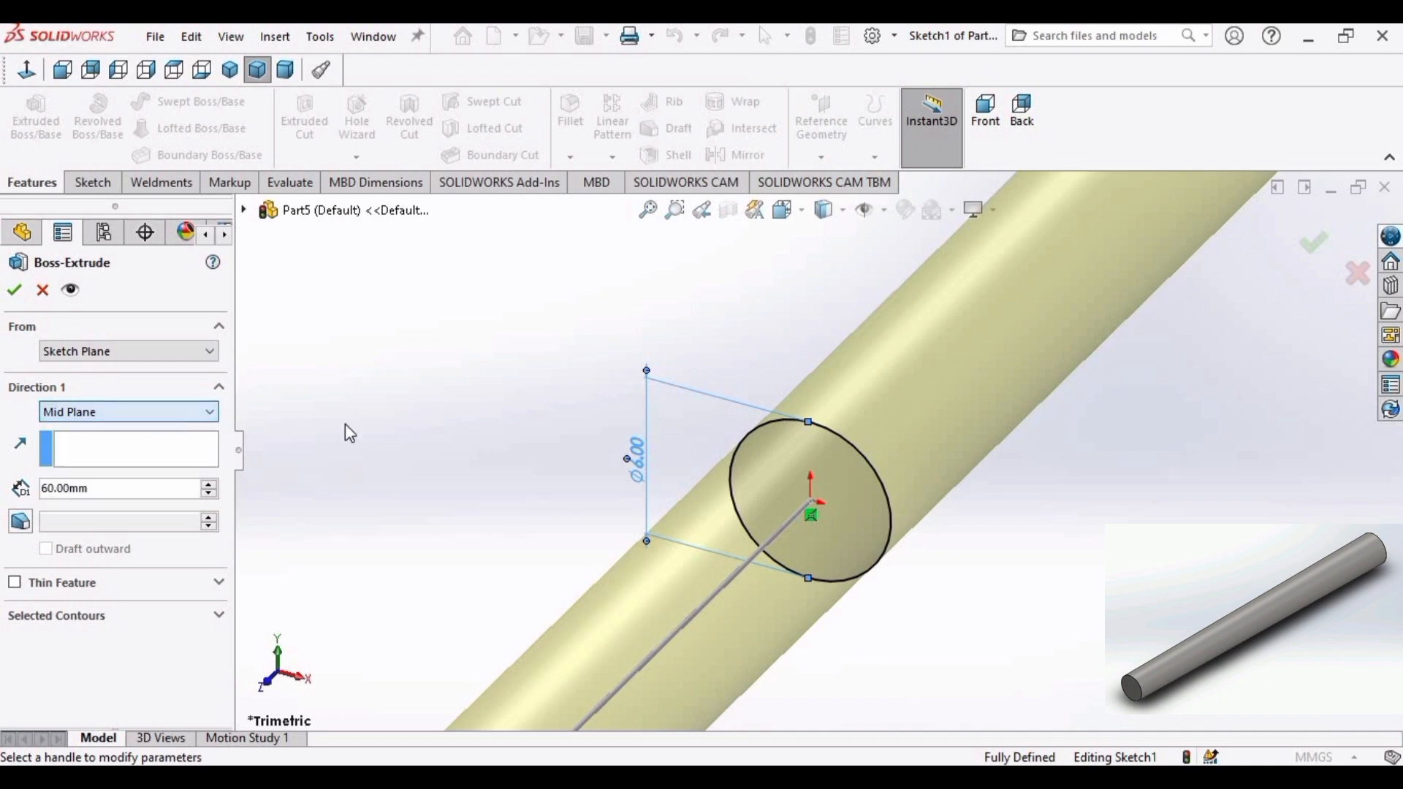
left_click(179, 419)
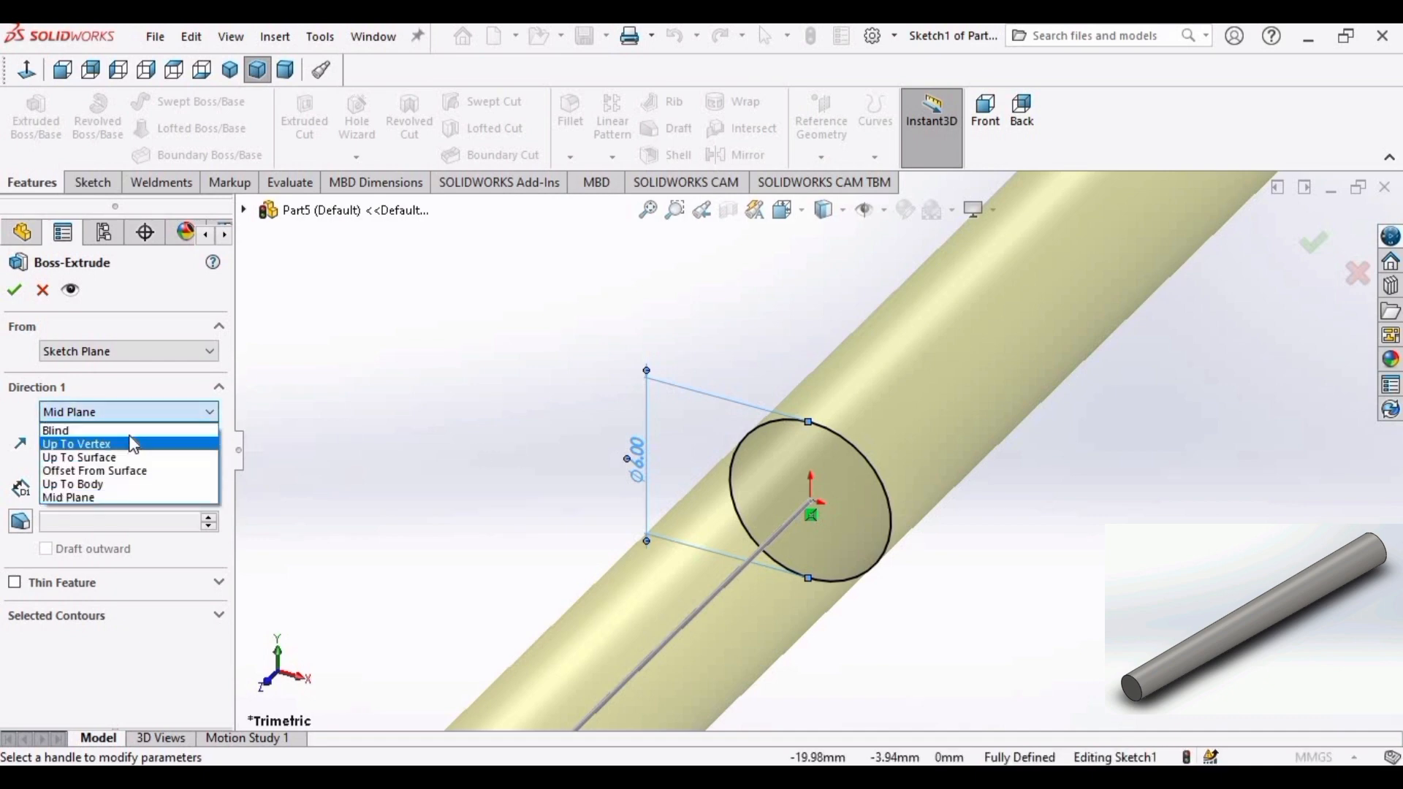
left_click(110, 429)
scroll(541, 458, "up", 7)
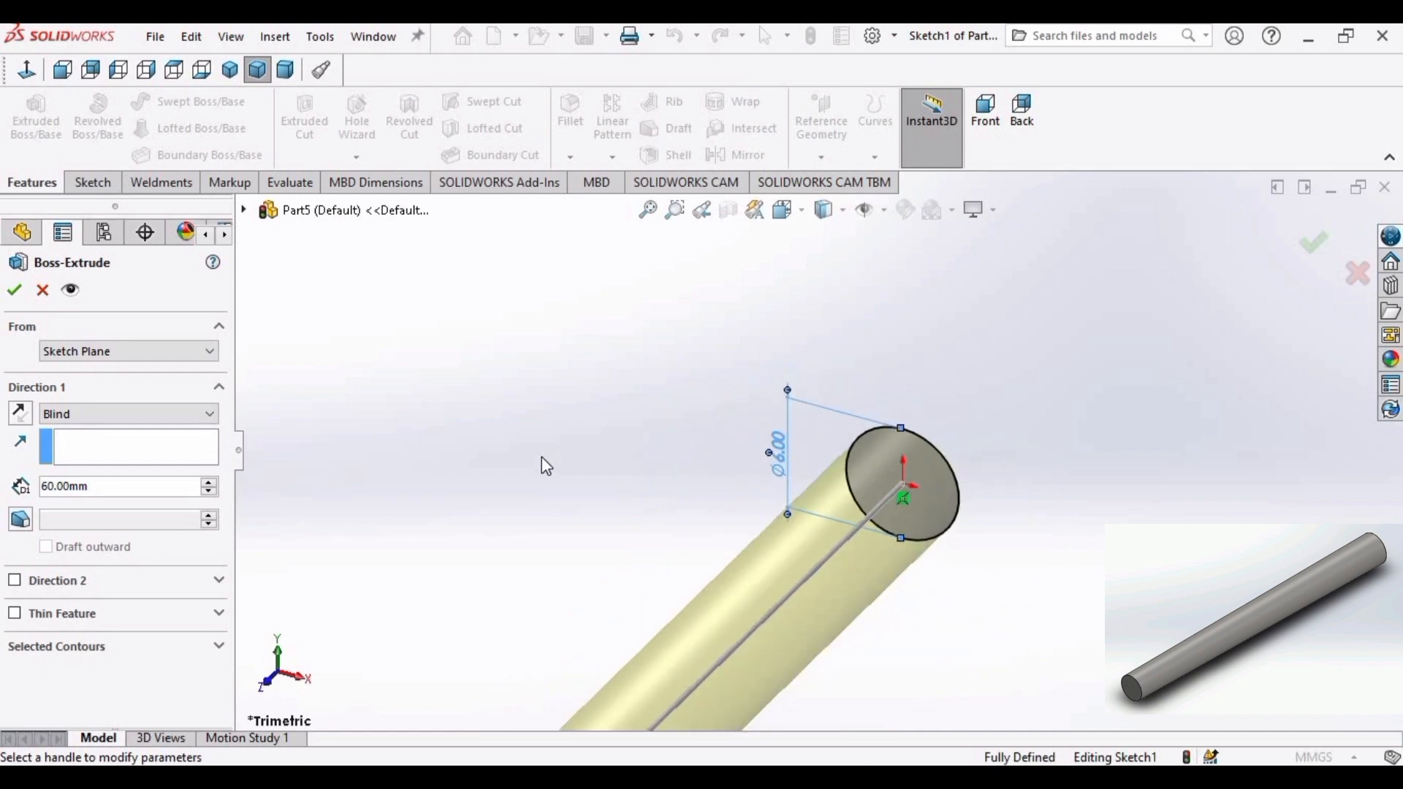
left_click(21, 521)
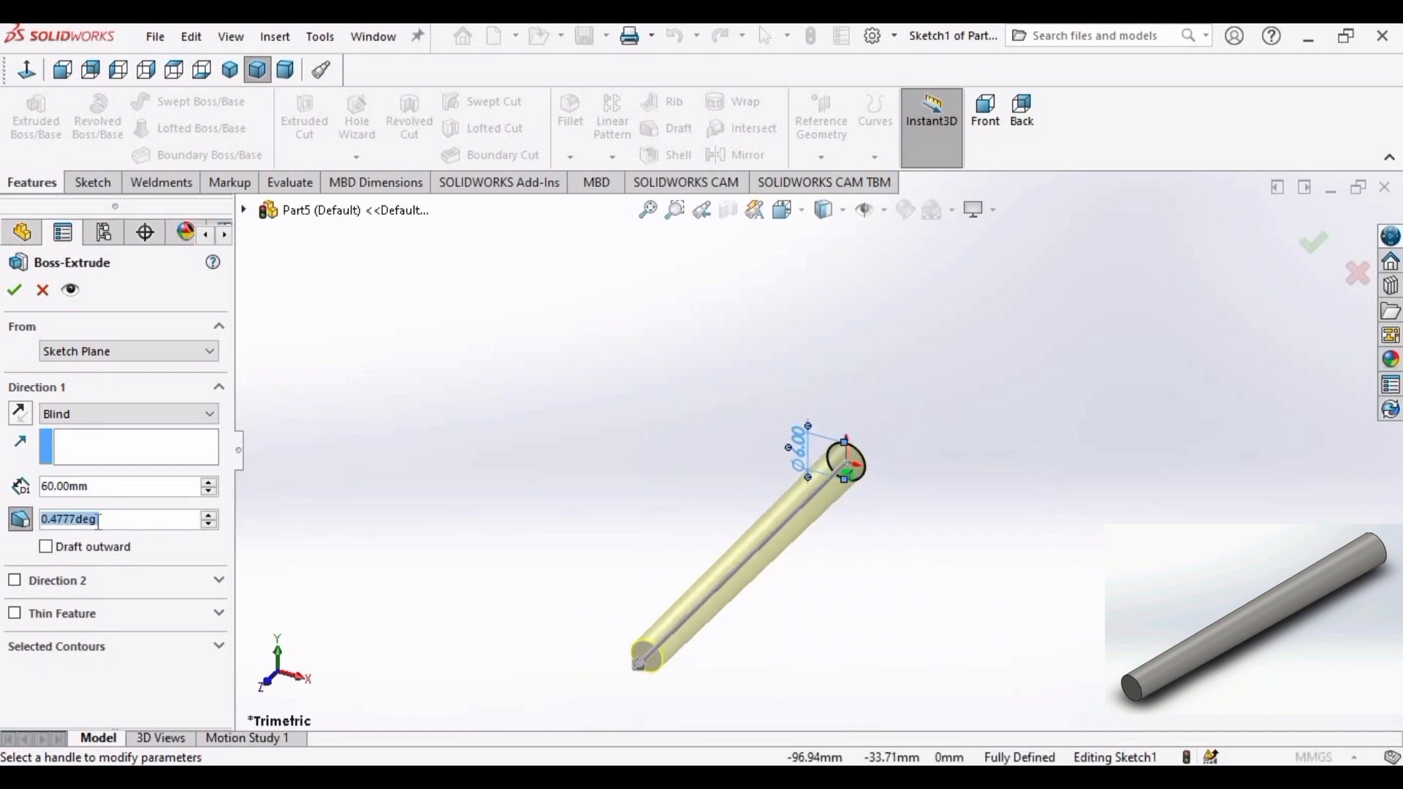
left_click(9, 300)
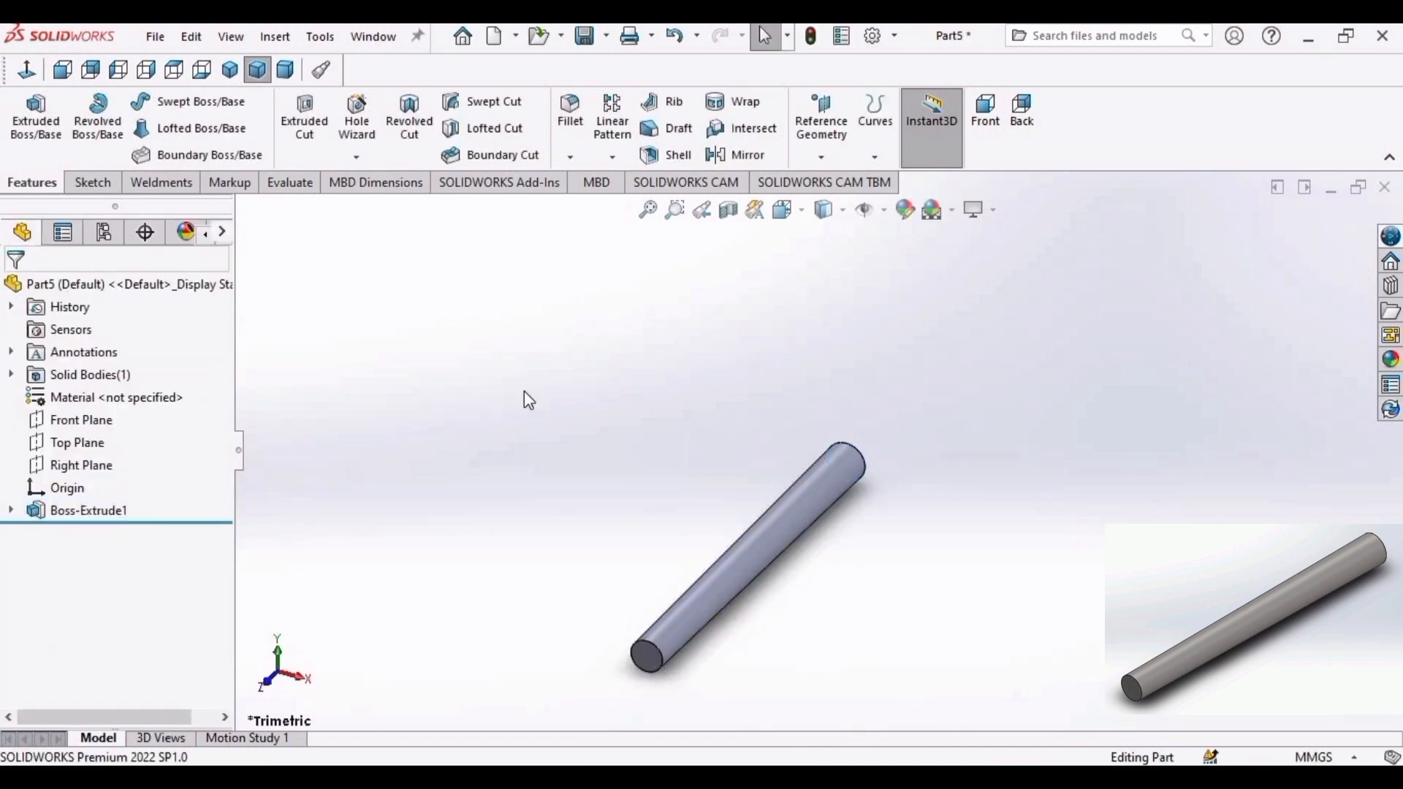
Measure the diameters of the circular edges at both ends of the tapered rod.
left_click(660, 656)
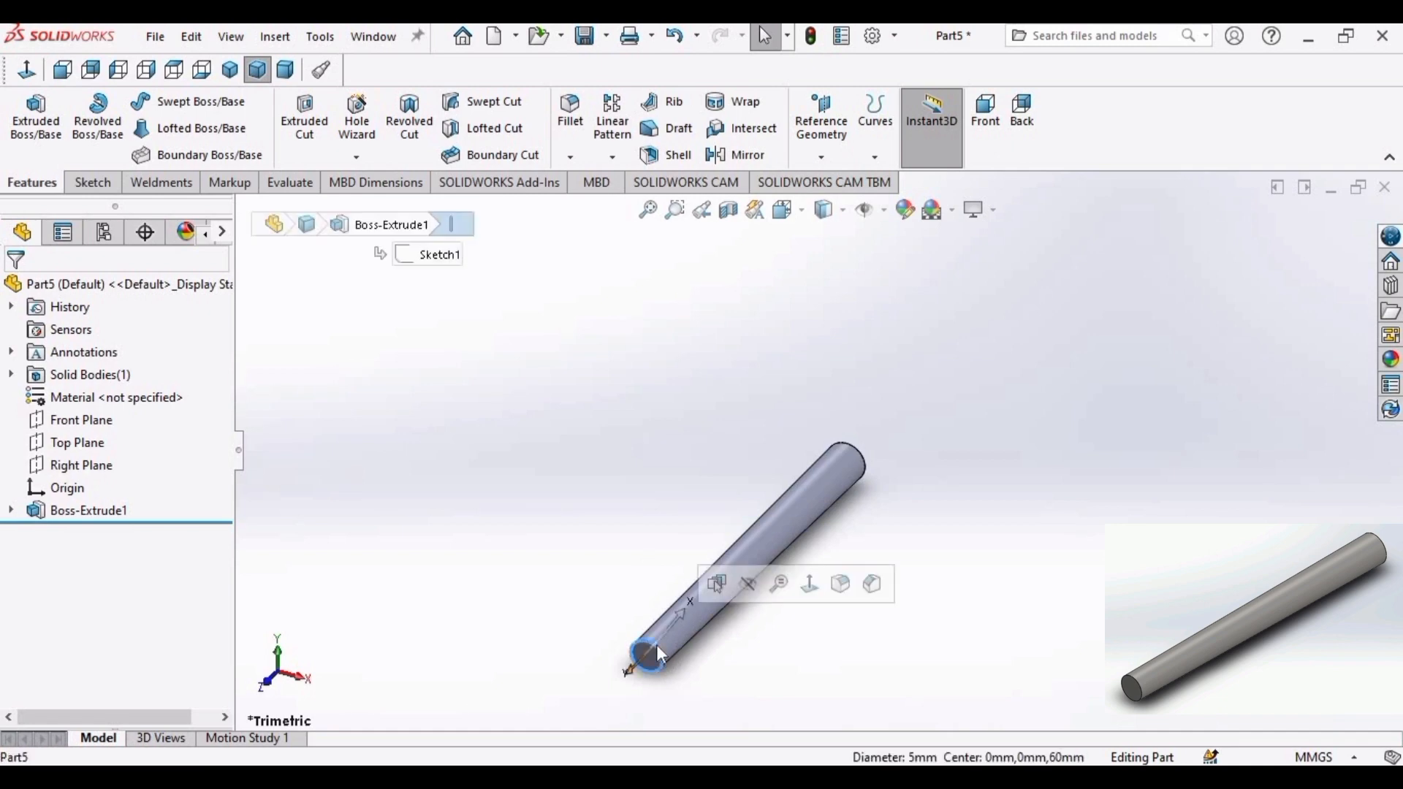
left_click(289, 182)
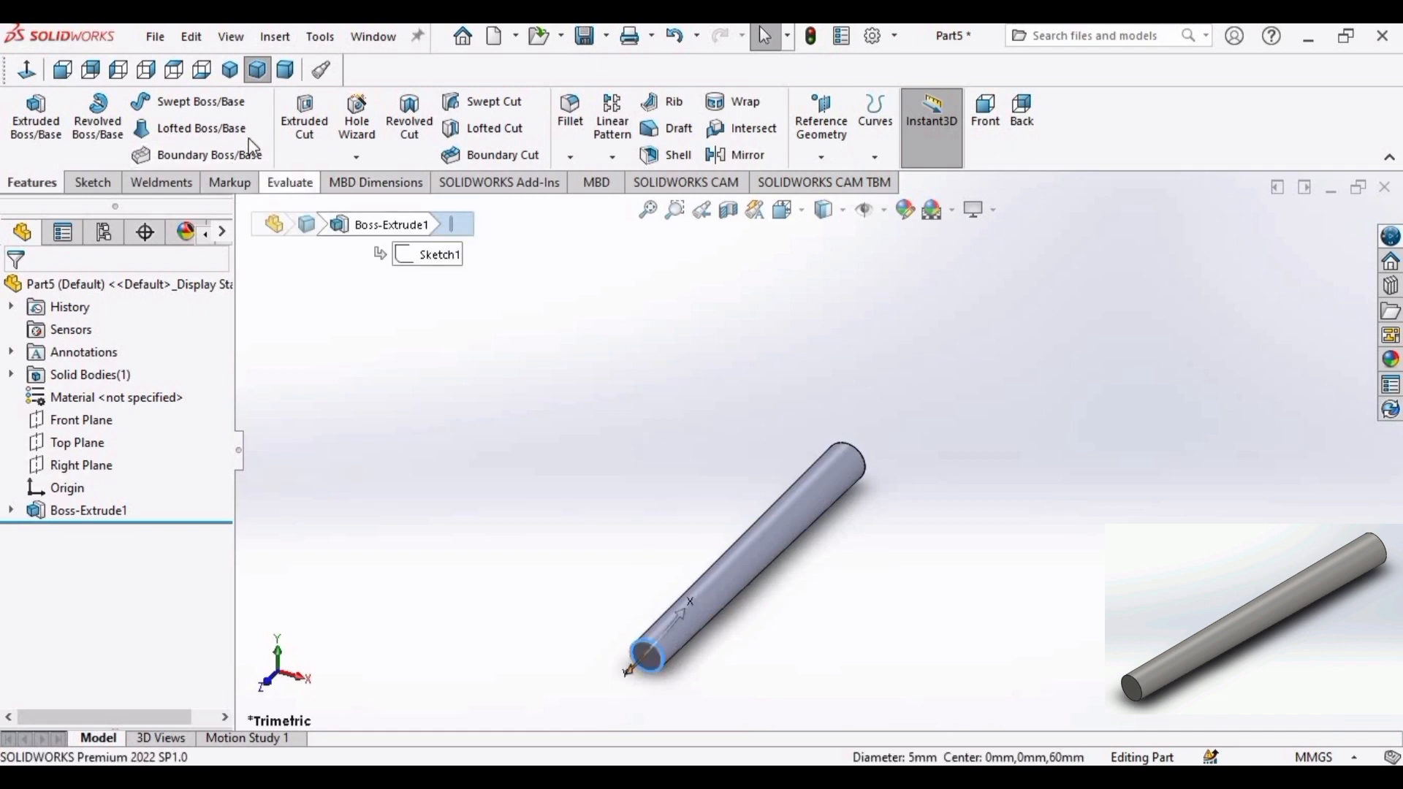
left_click(157, 117)
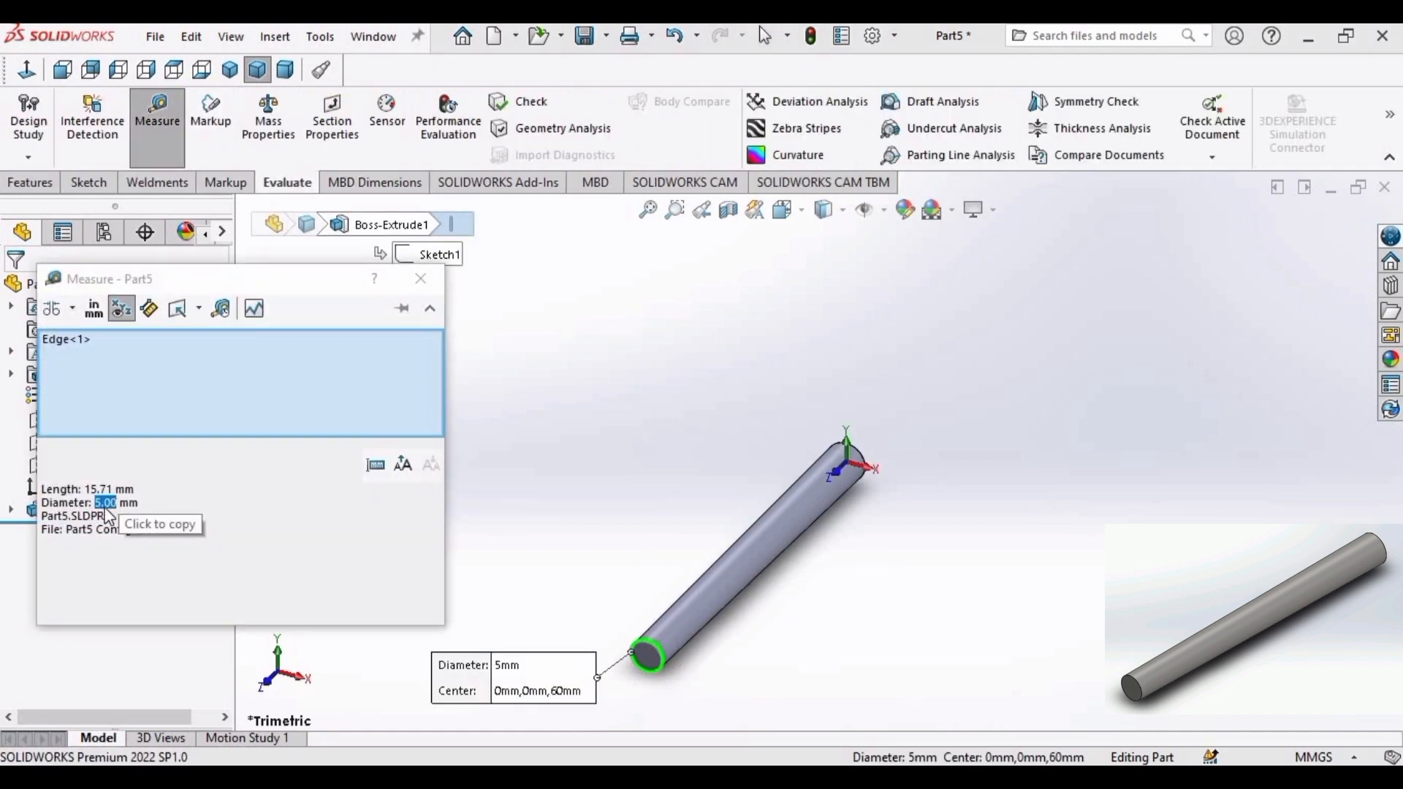
left_click(422, 279)
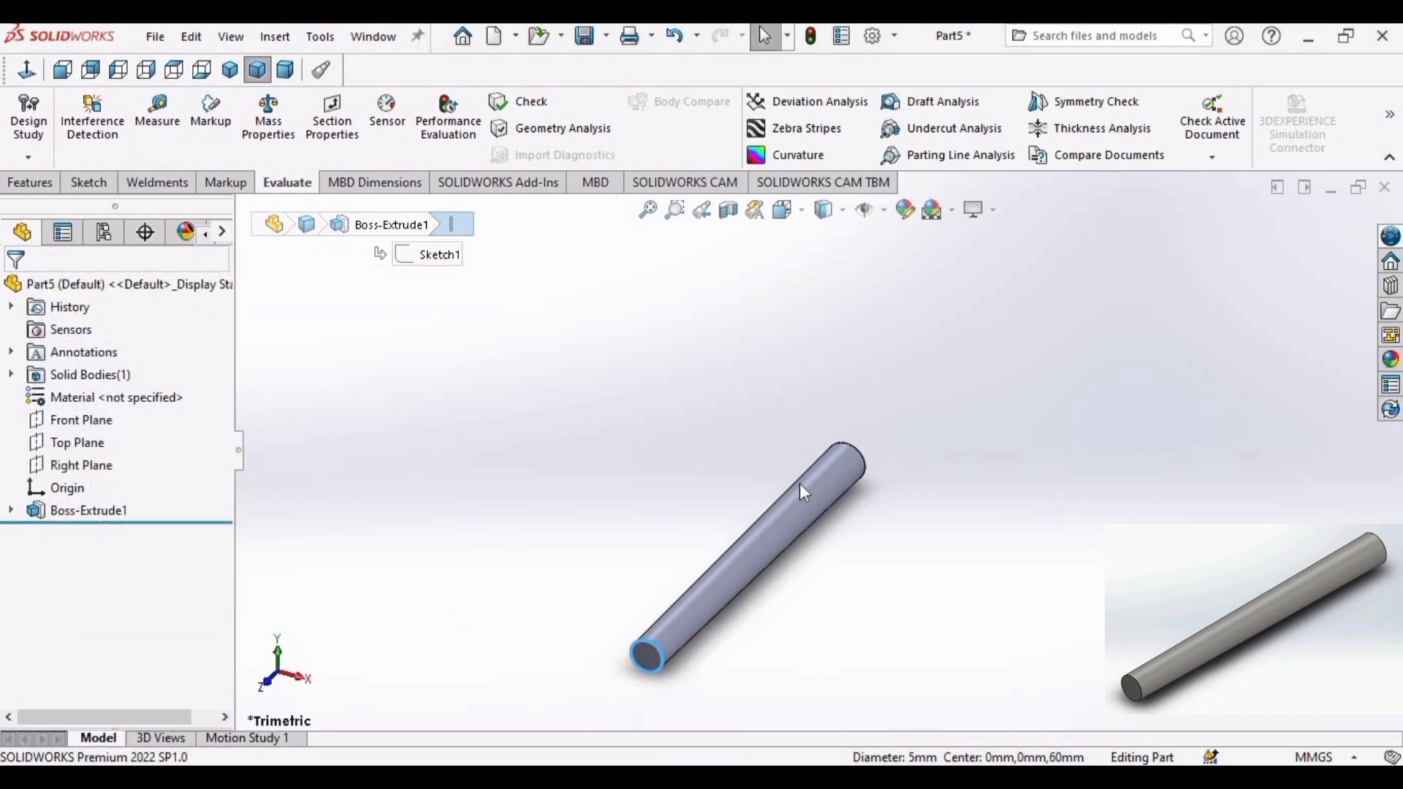
middle_click_drag(809, 485, 630, 587)
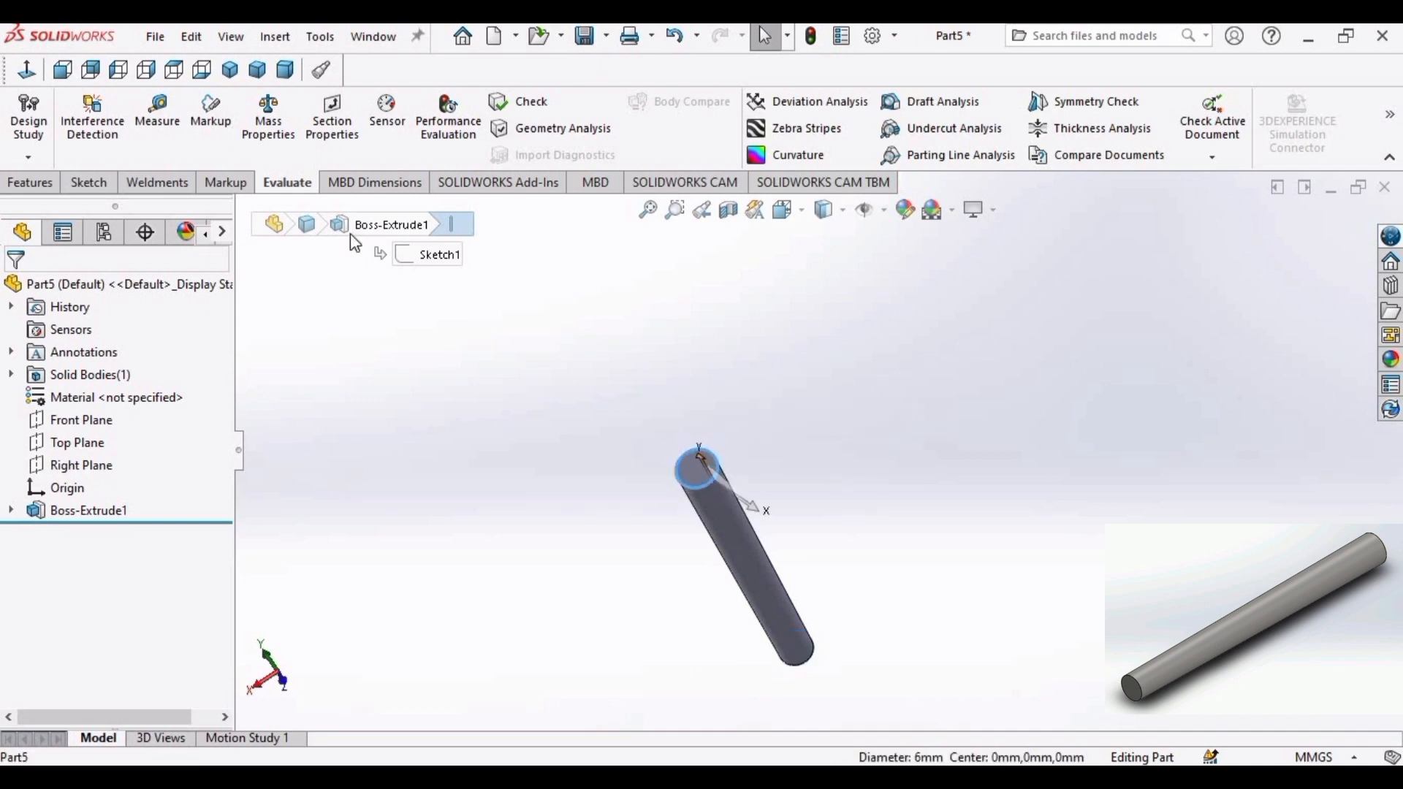
left_click(716, 472)
left_click(157, 117)
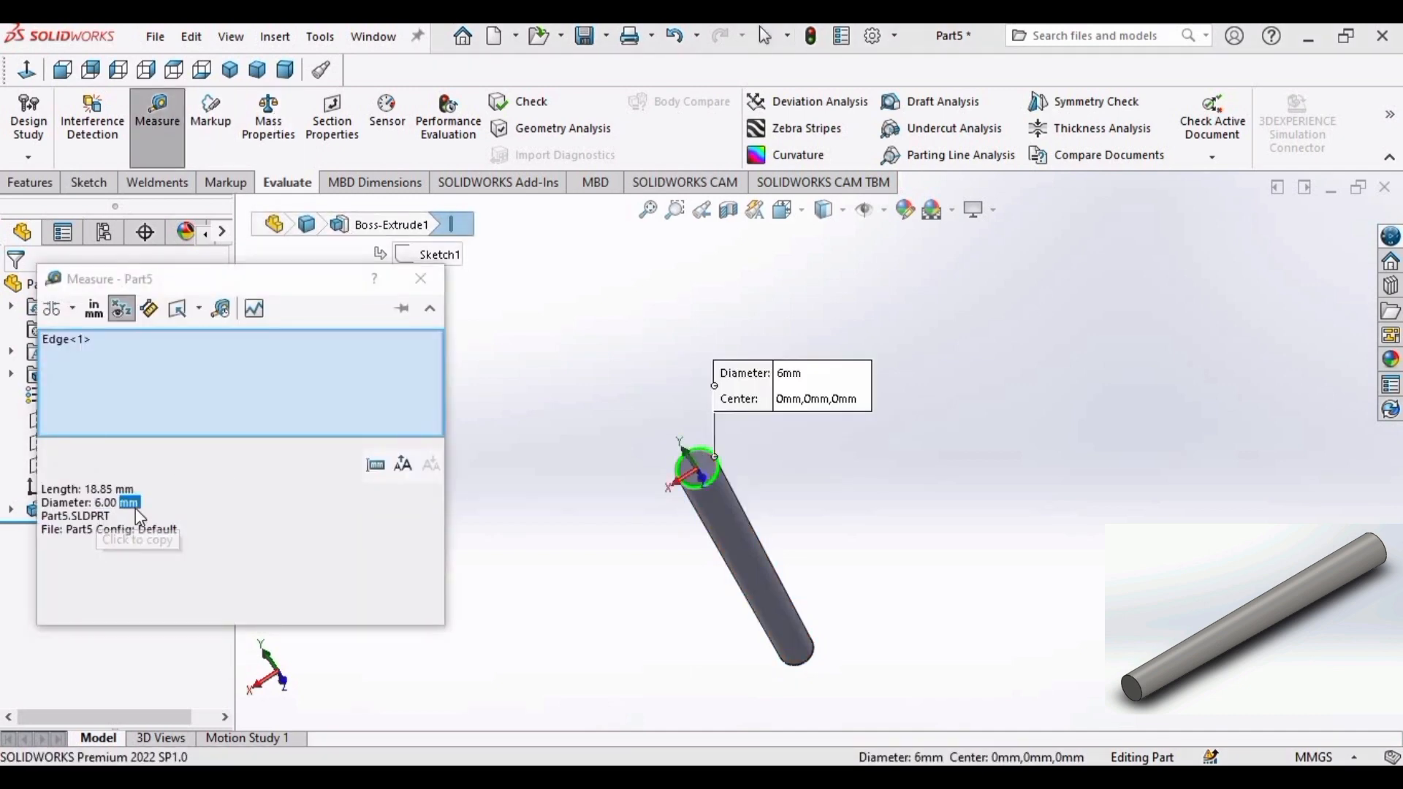
left_click(421, 278)
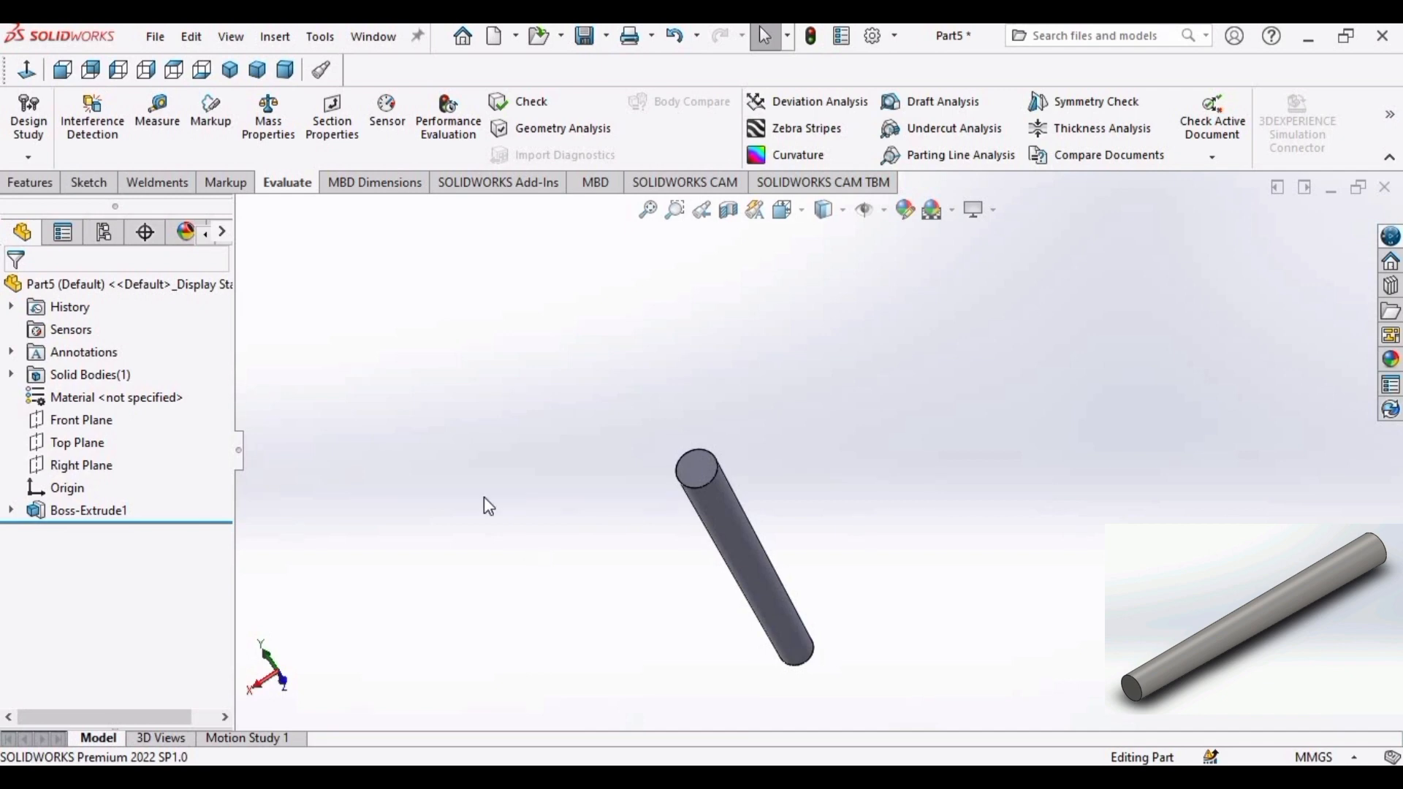
Save the tapered rod part as taper_pin in the Universal Joint folder.
left_click(152, 36)
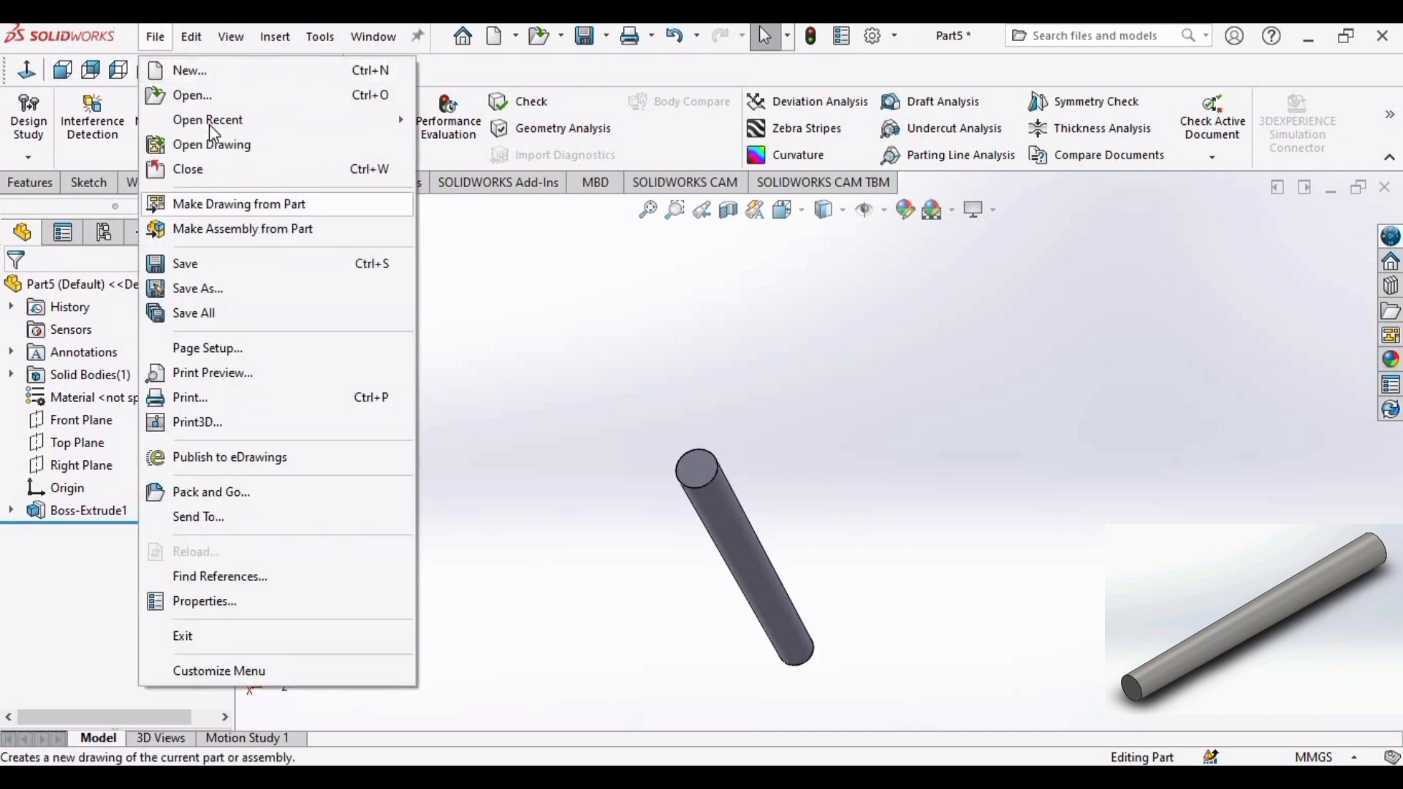
left_click(220, 290)
type("ta")
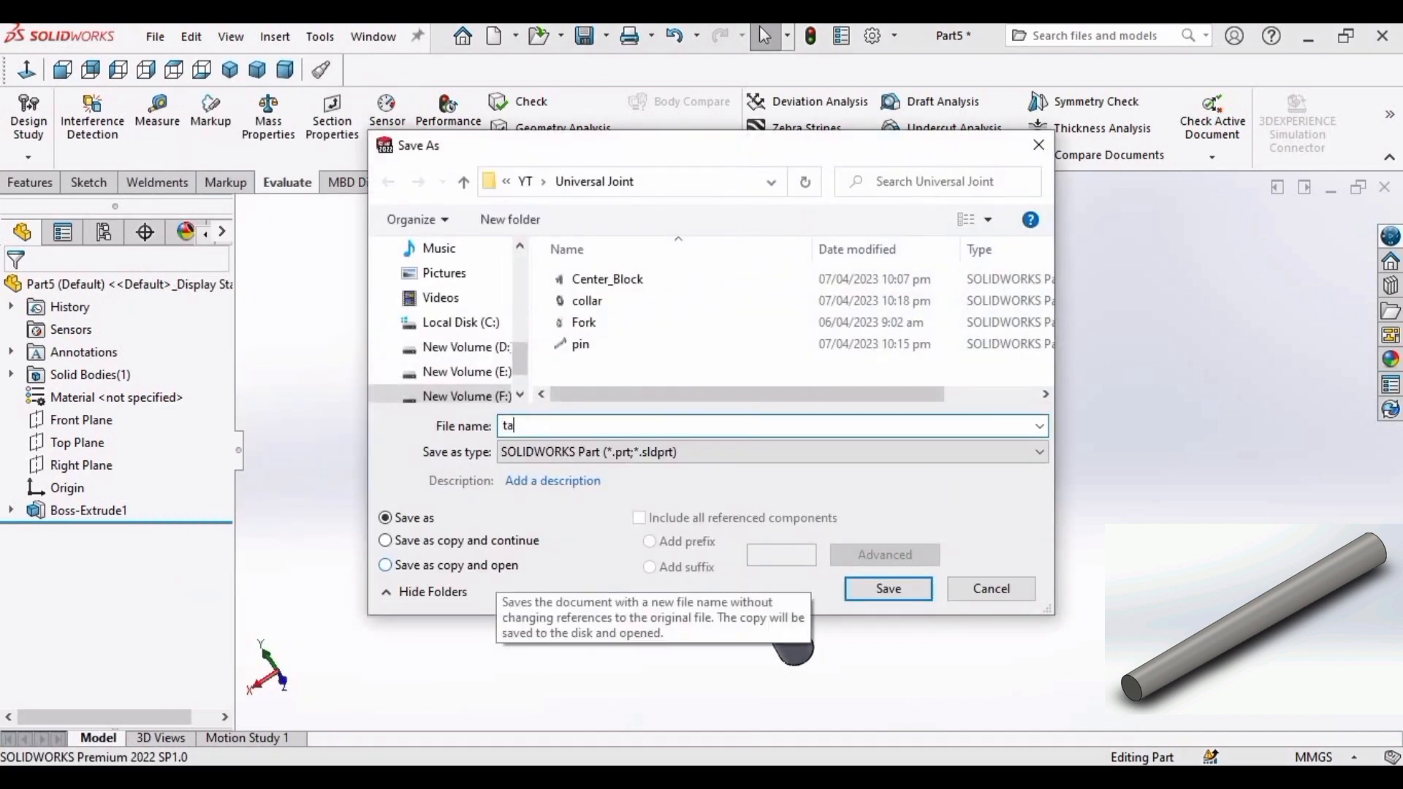
type("per_pin")
key("Return")
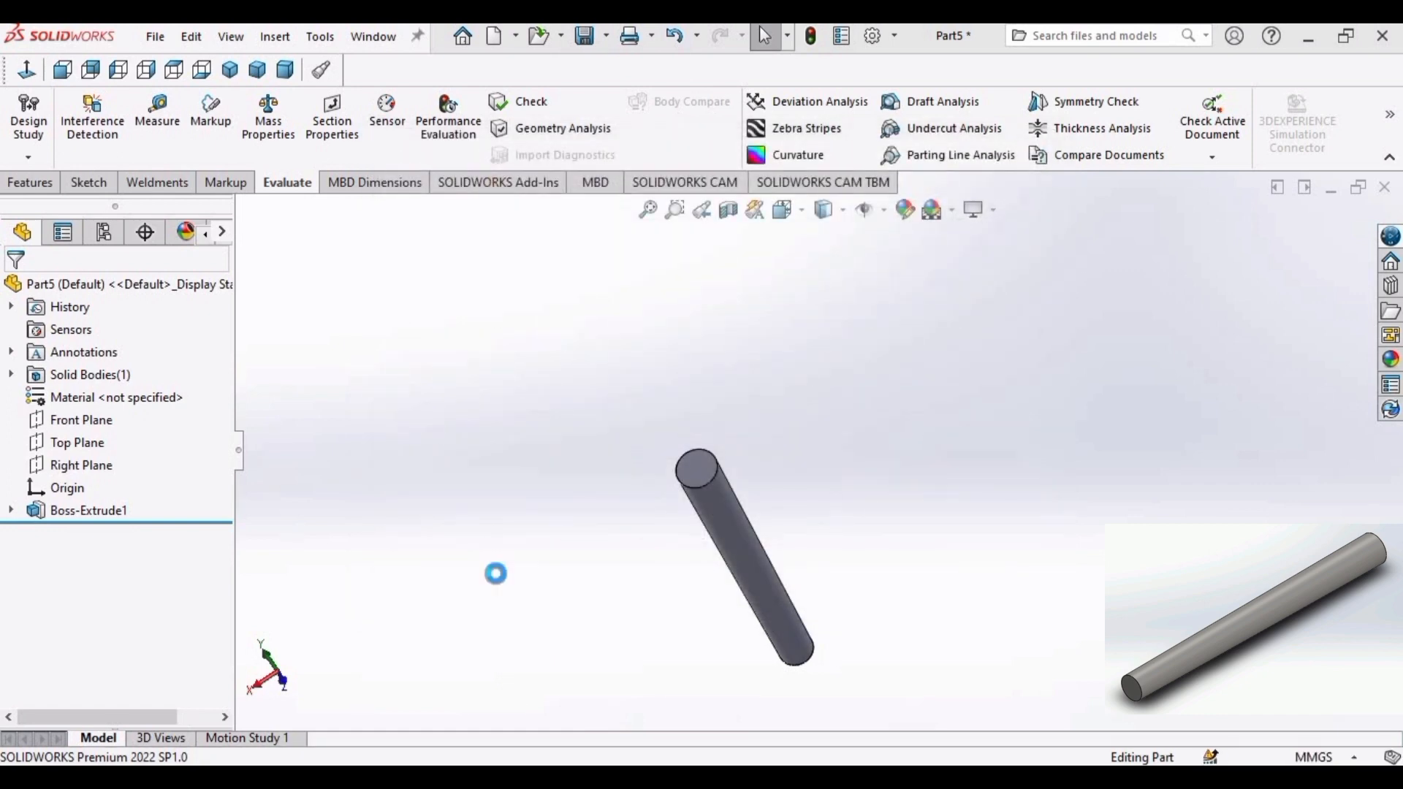